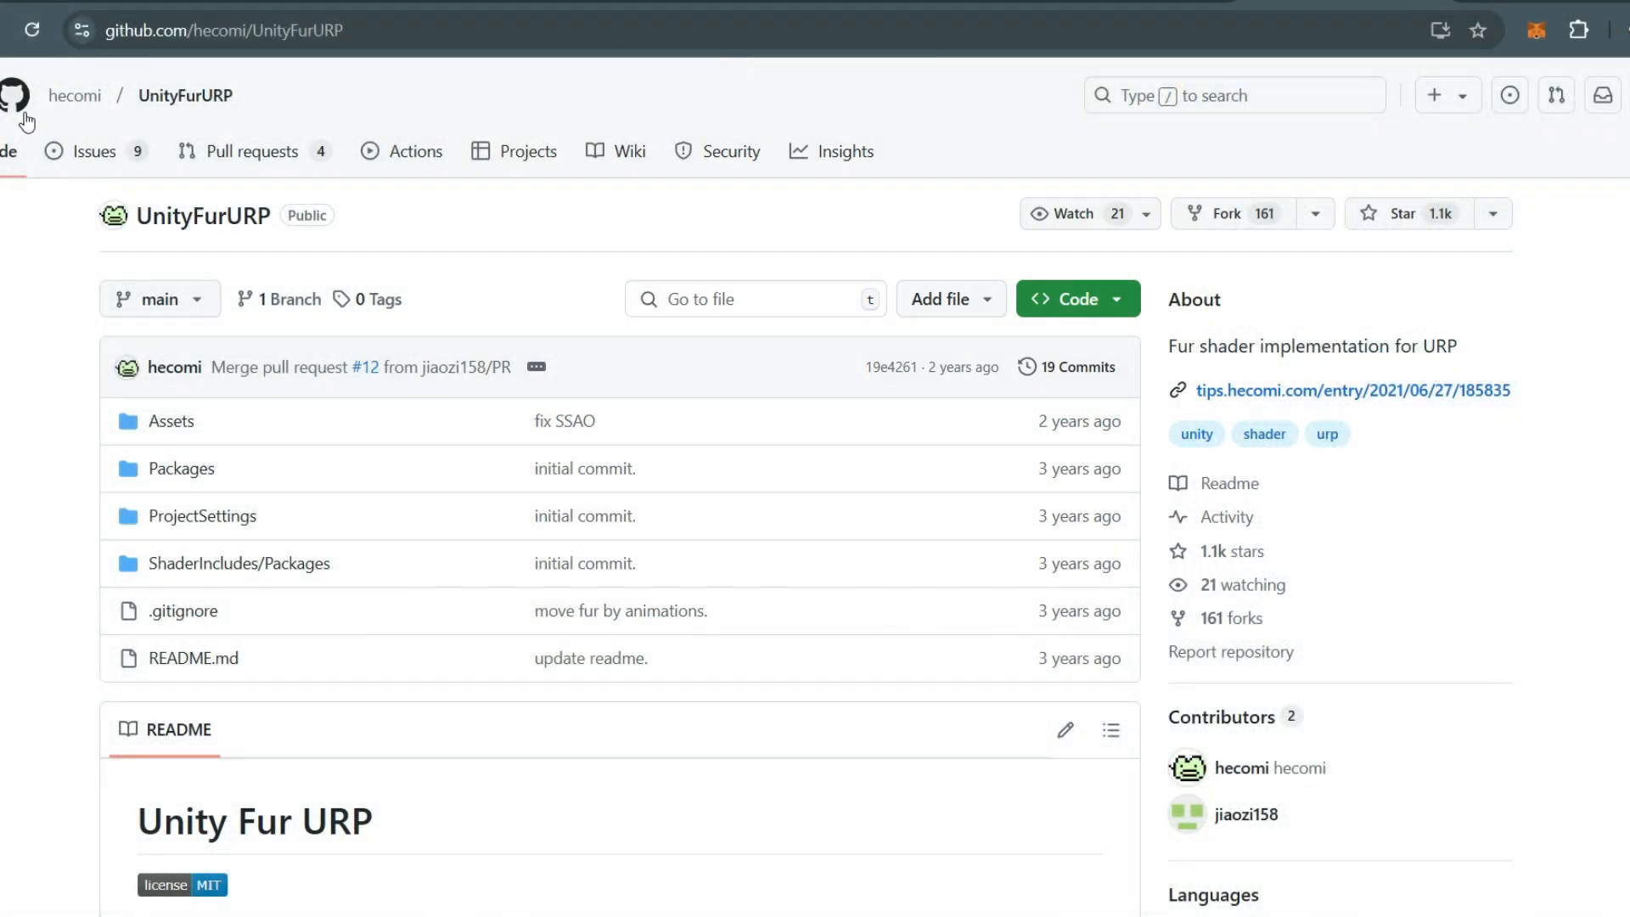
Review the UnityFurURP README features and open the Shell method article under Articles
{"action": "left_click_drag", "start_coordinate": [278, 215], "coordinate": [129, 223]}
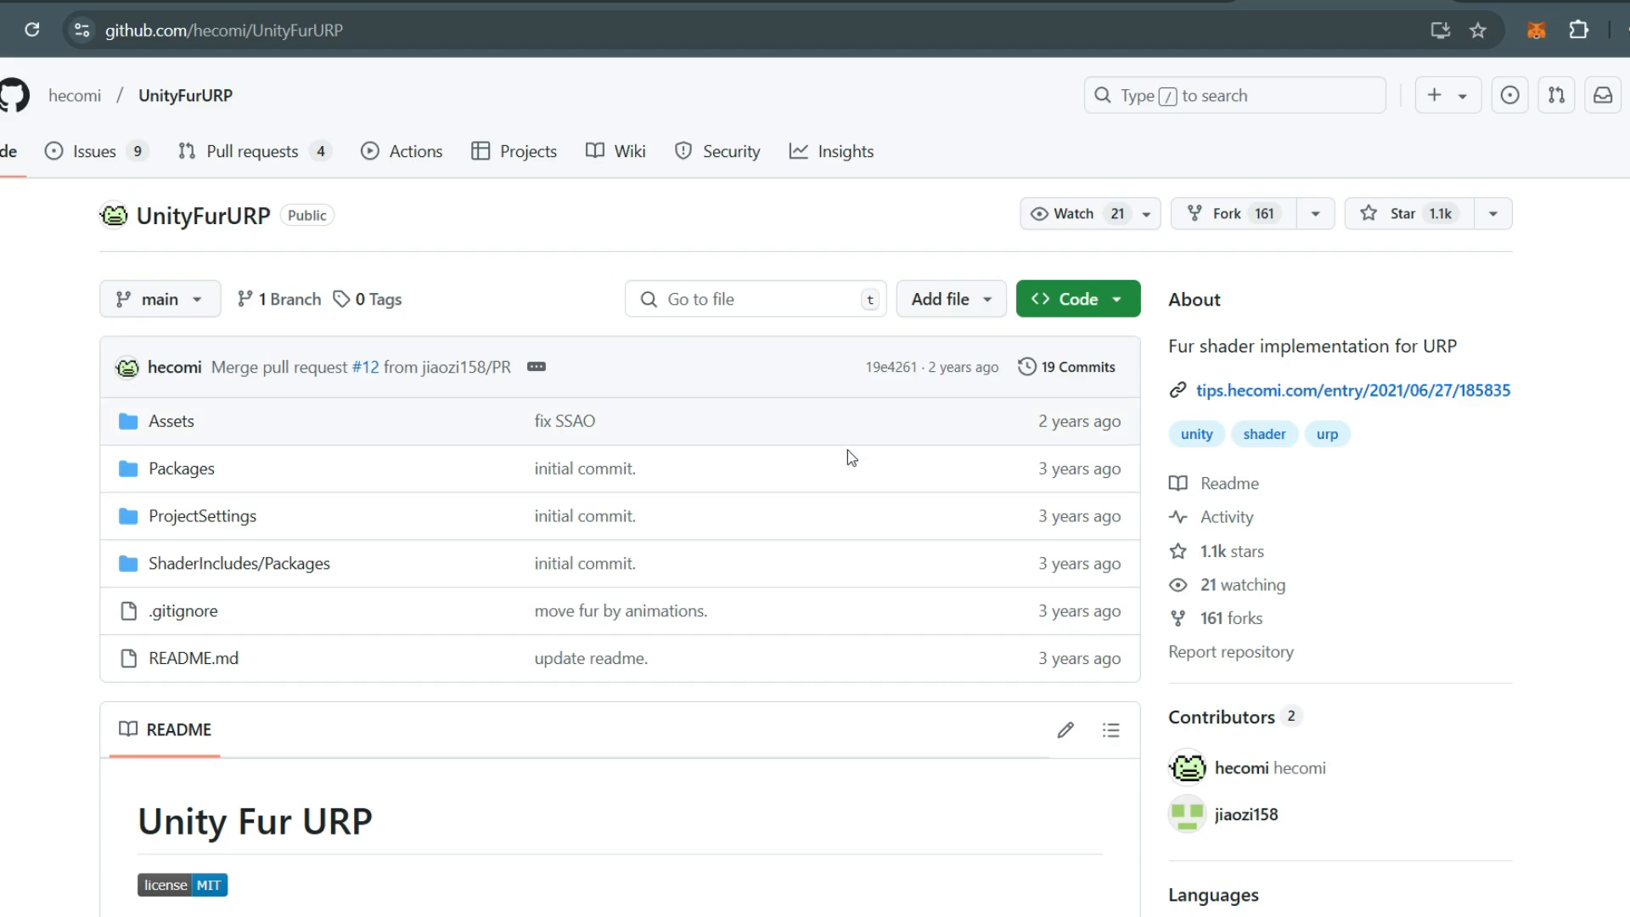
{"action": "scroll", "coordinate": [863, 471], "scroll_direction": "down", "scroll_amount": 1}
{"action": "scroll", "coordinate": [862, 472], "scroll_direction": "down", "scroll_amount": 1}
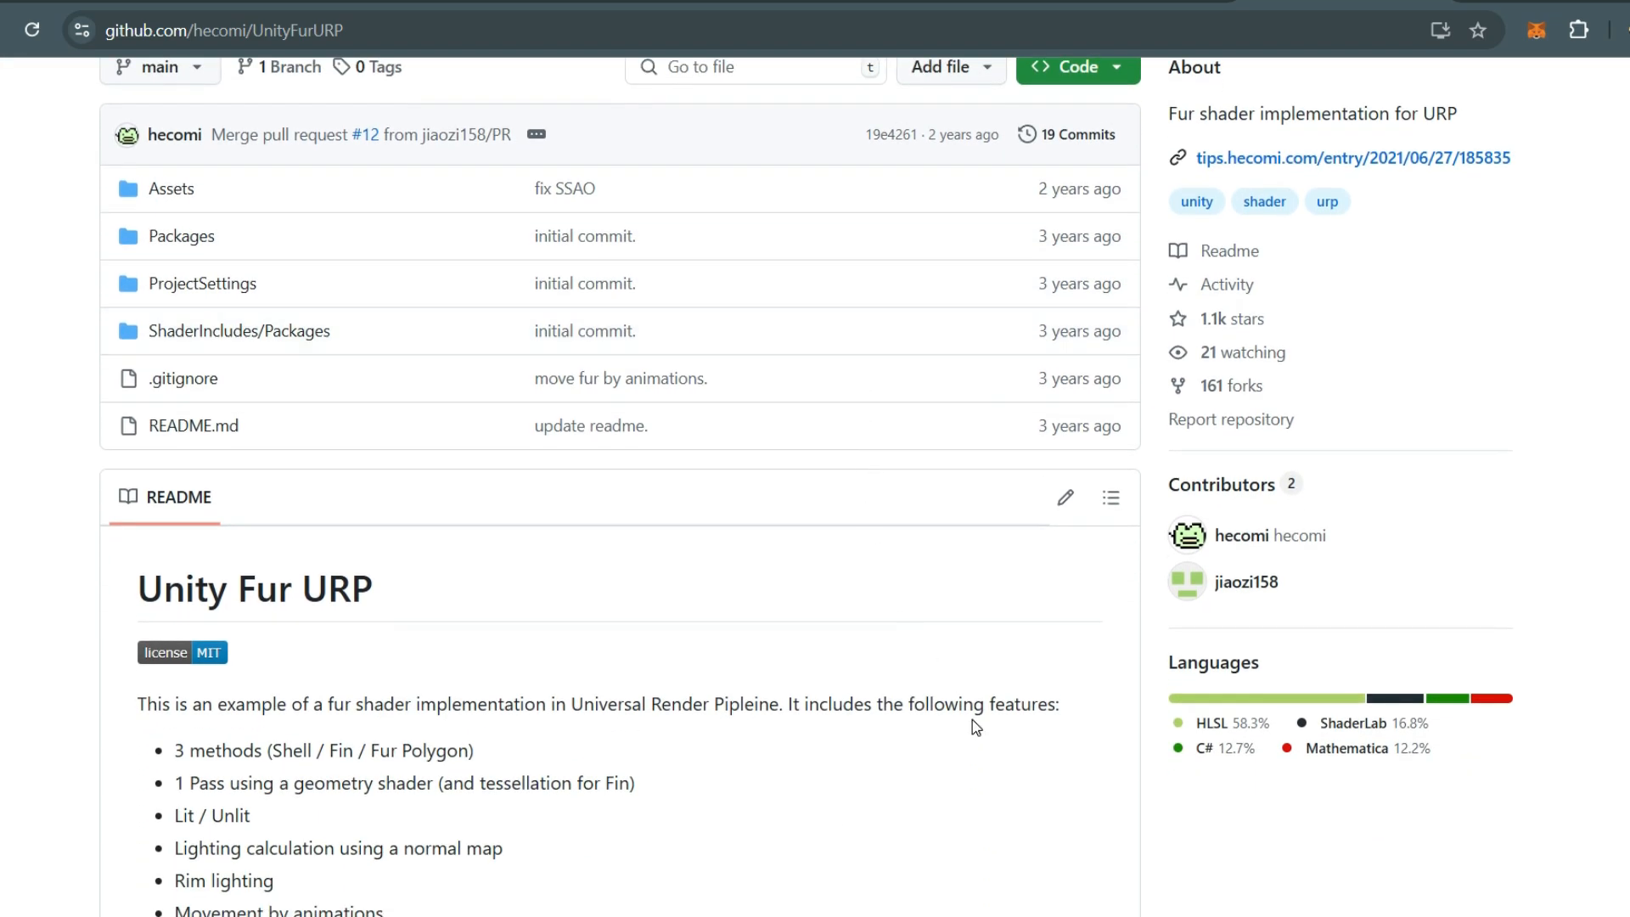
{"action": "scroll", "coordinate": [972, 719], "scroll_direction": "down", "scroll_amount": 1}
{"action": "scroll", "coordinate": [972, 720], "scroll_direction": "down", "scroll_amount": 1}
{"action": "scroll", "coordinate": [973, 719], "scroll_direction": "down", "scroll_amount": 2}
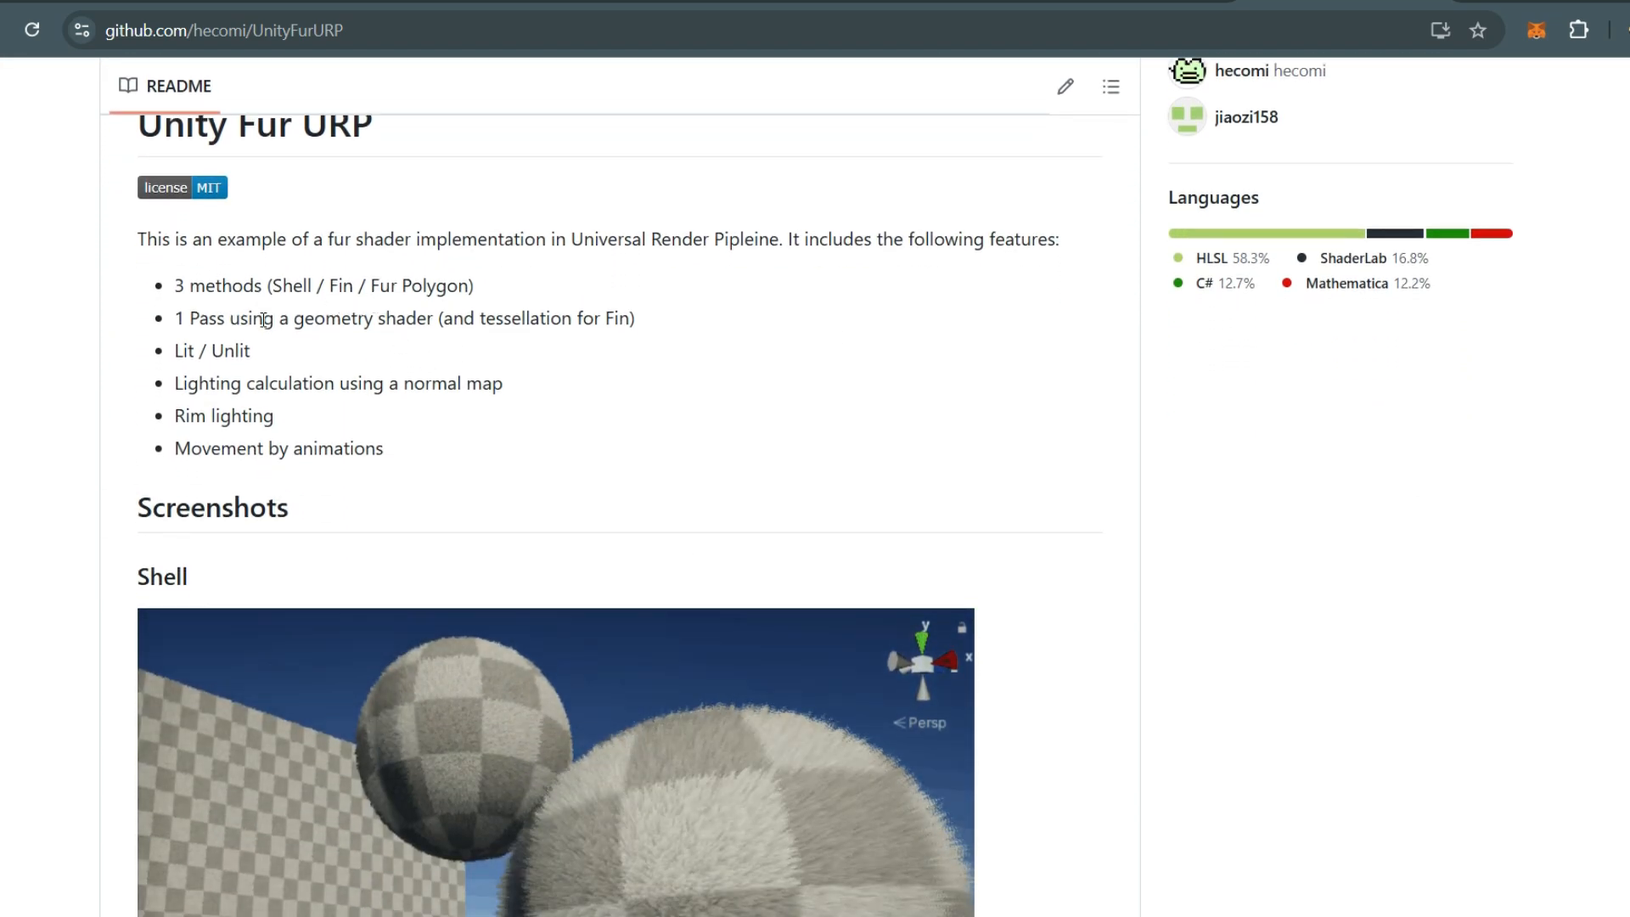
{"action": "left_click_drag", "start_coordinate": [175, 285], "coordinate": [477, 290]}
{"action": "left_click", "coordinate": [320, 286]}
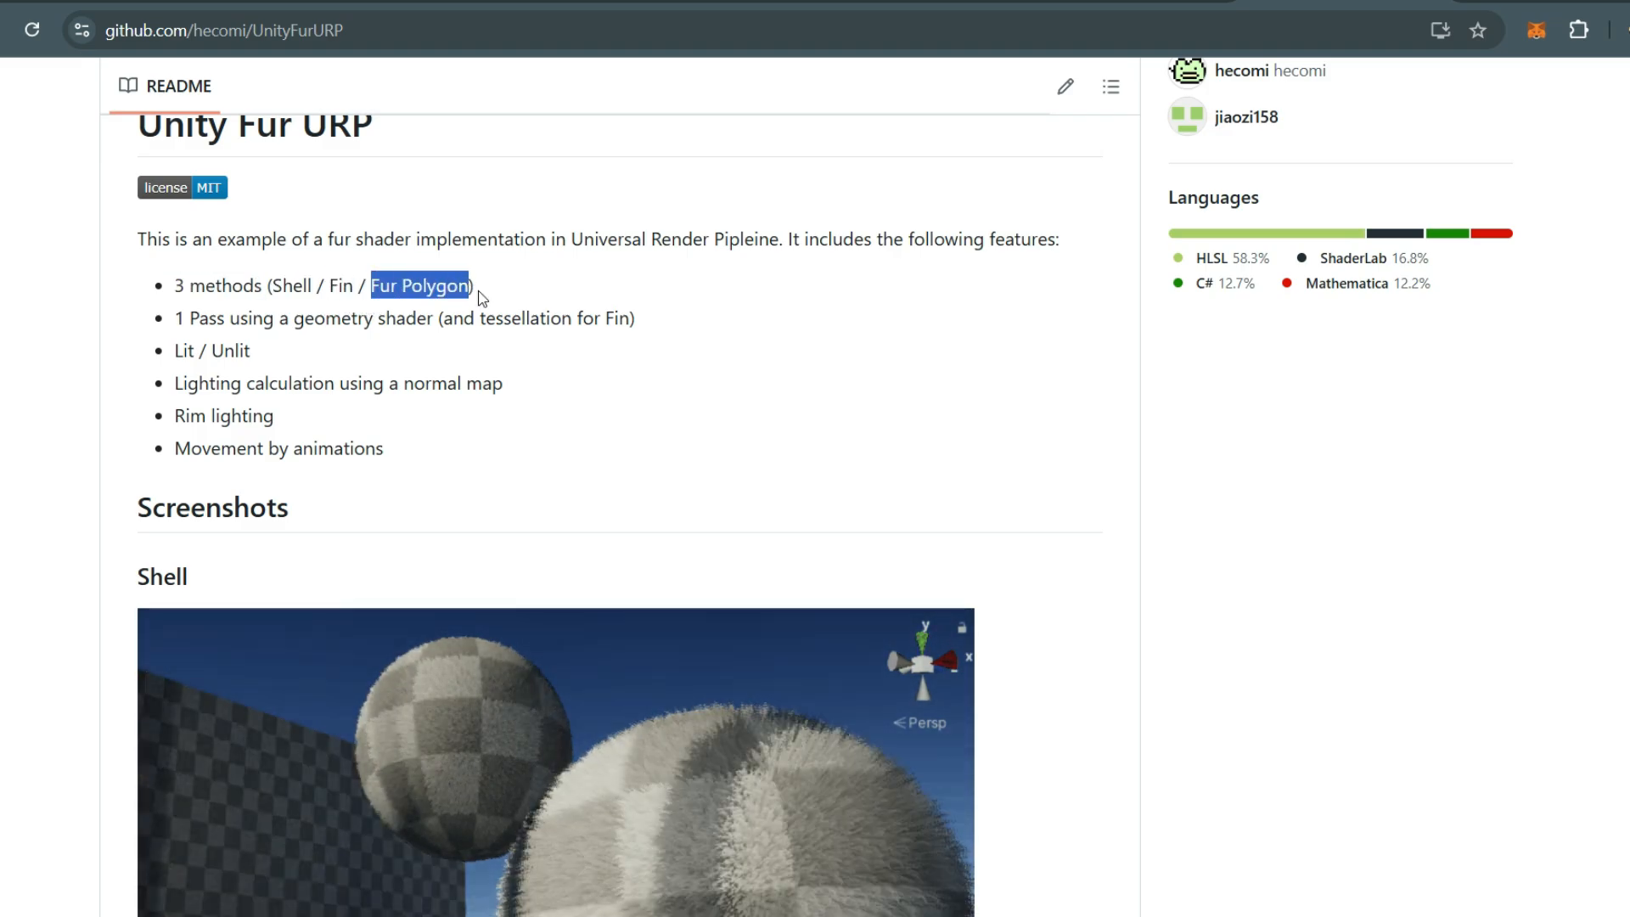
{"action": "left_click", "coordinate": [531, 342]}
{"action": "scroll", "coordinate": [530, 343], "scroll_direction": "down", "scroll_amount": 3}
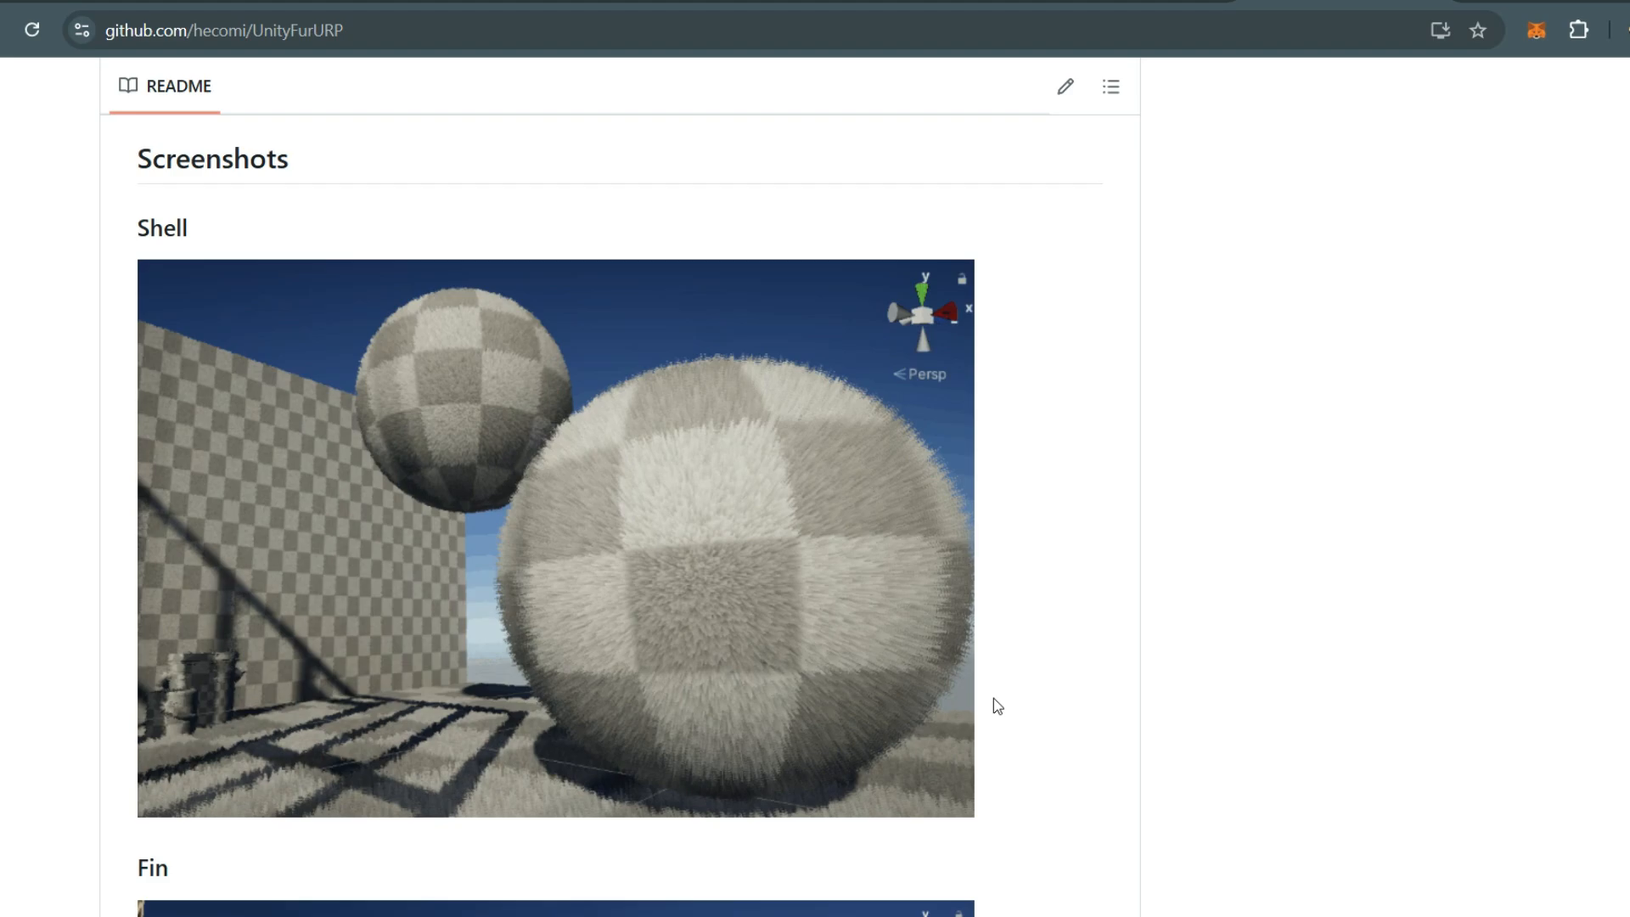
{"action": "scroll", "coordinate": [994, 698], "scroll_direction": "down", "scroll_amount": 5}
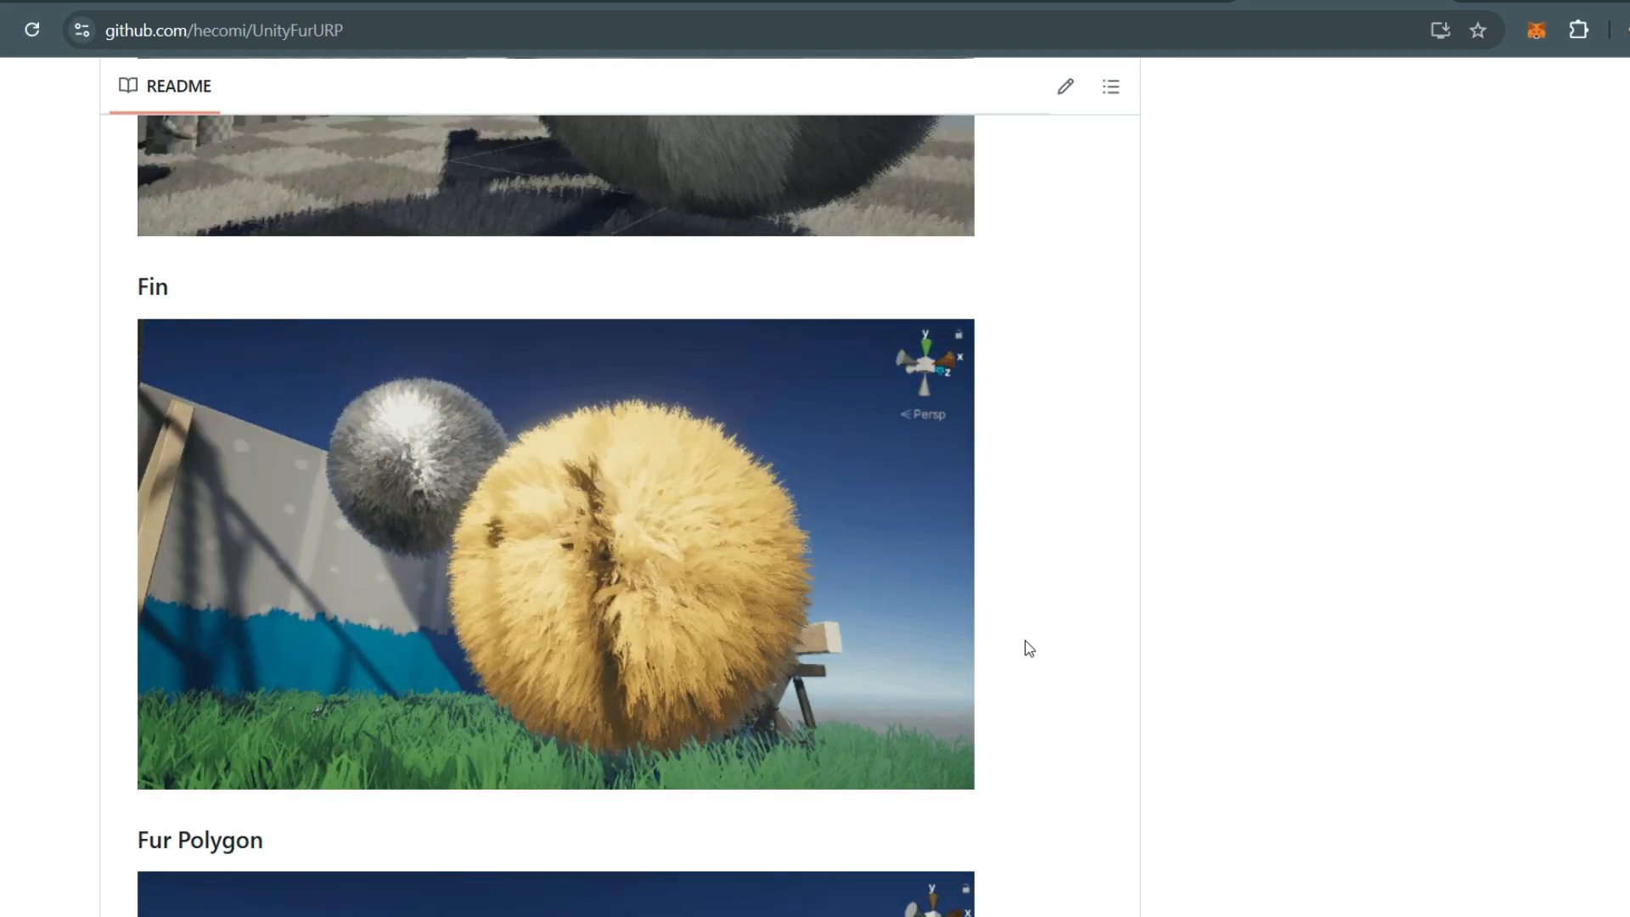
{"action": "scroll", "coordinate": [1030, 649], "scroll_direction": "down", "scroll_amount": 5}
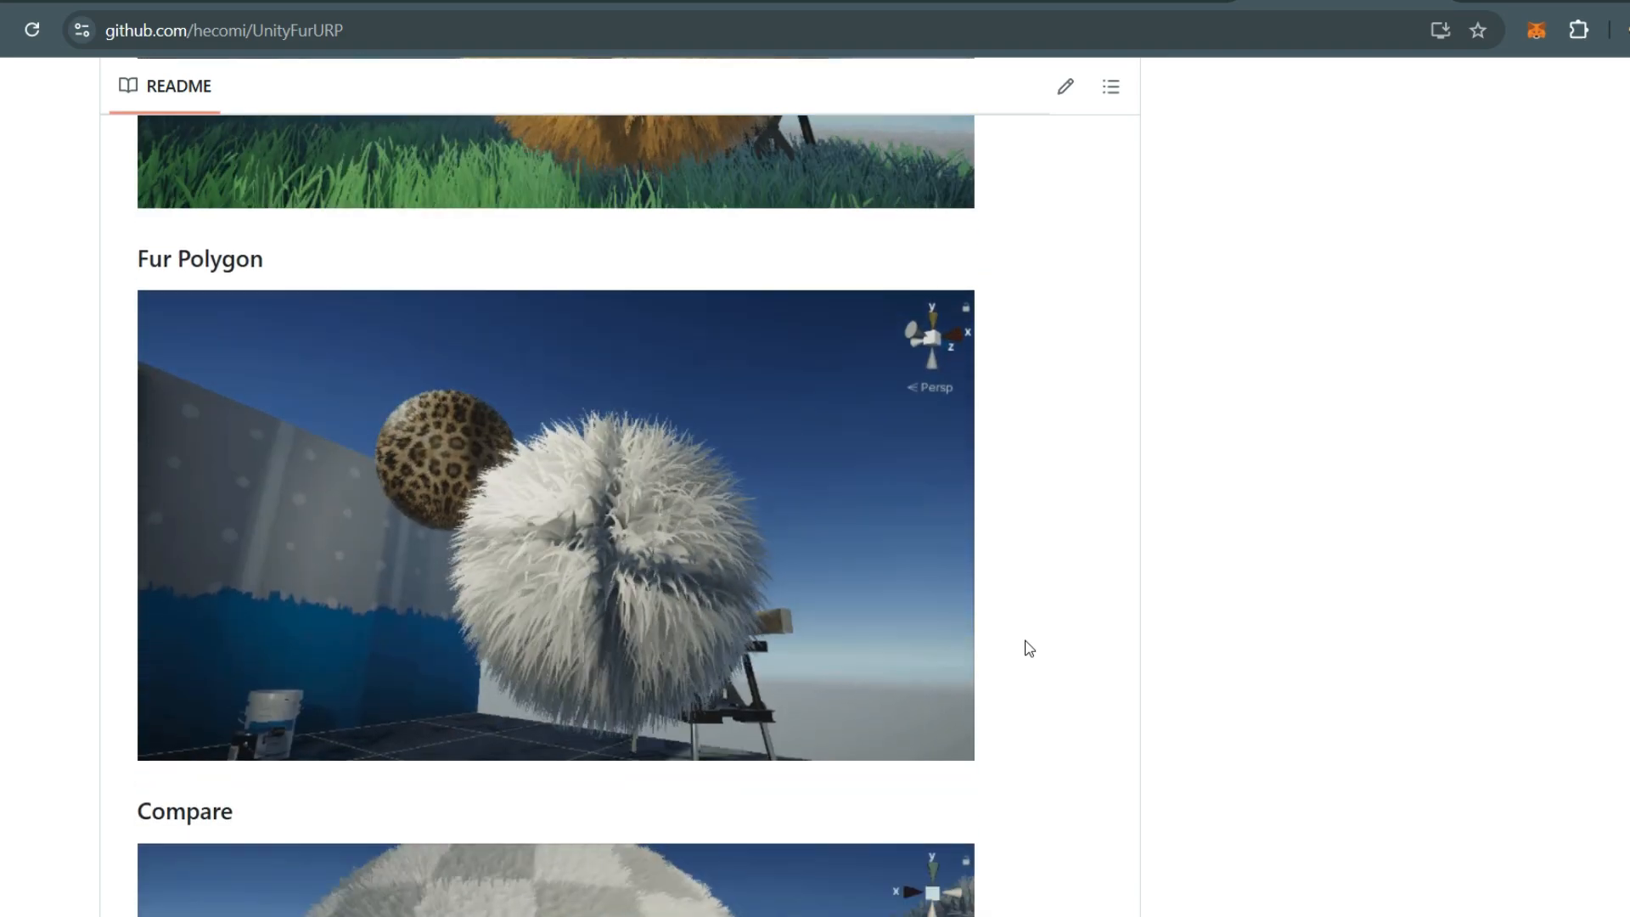
{"action": "scroll", "coordinate": [1035, 349], "scroll_direction": "down", "scroll_amount": 4}
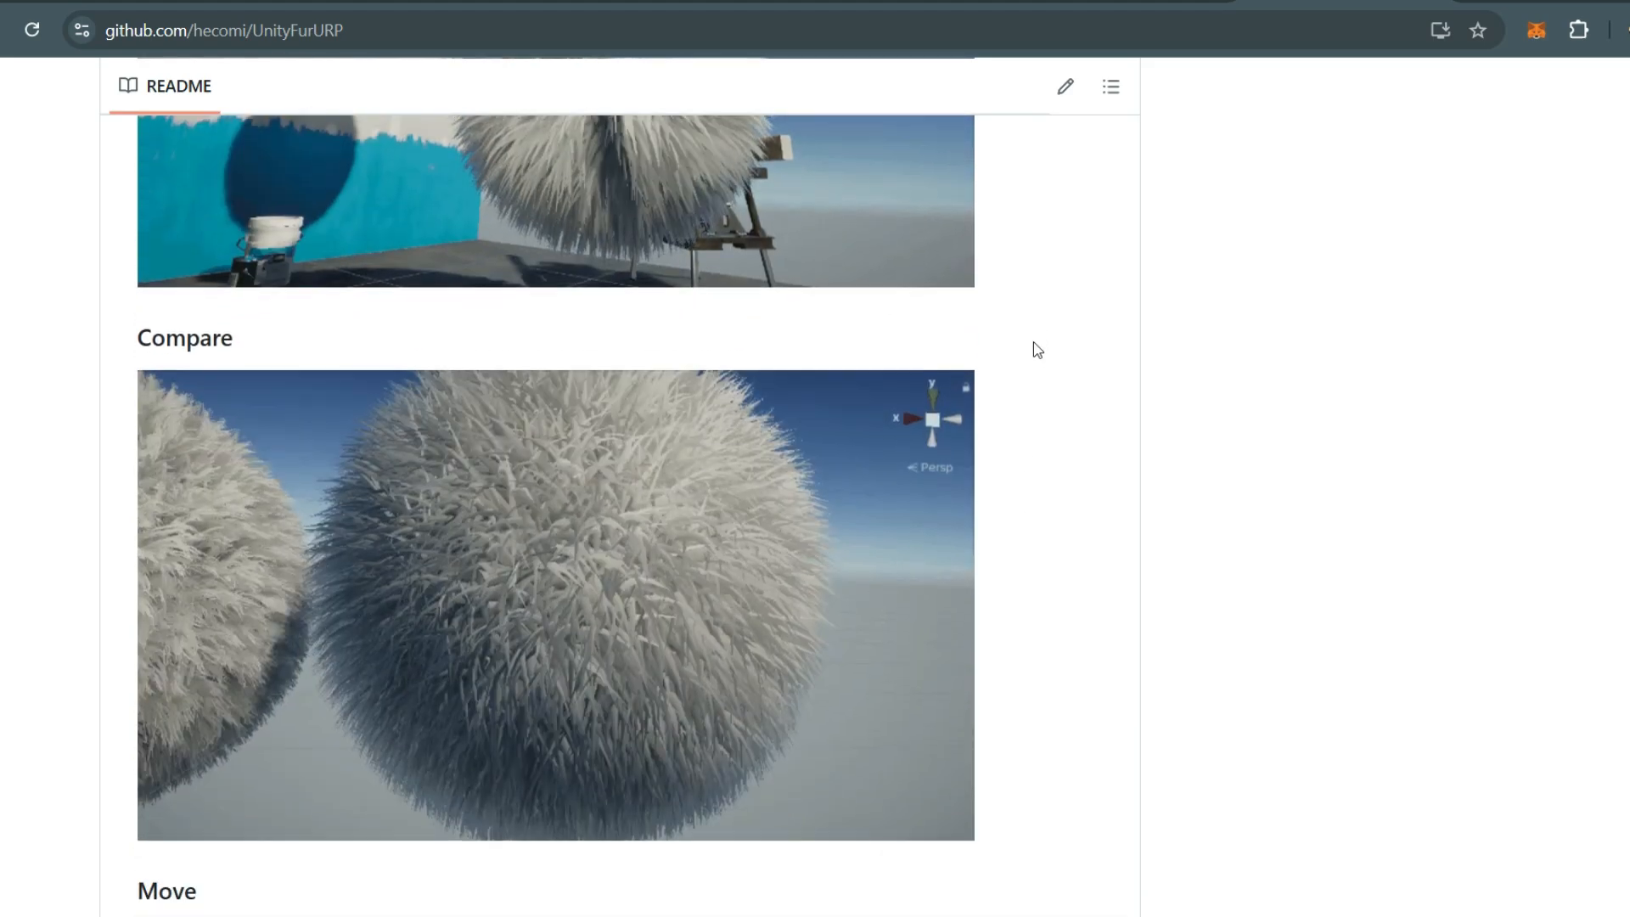
{"action": "scroll", "coordinate": [1034, 350], "scroll_direction": "down", "scroll_amount": 2}
{"action": "scroll", "coordinate": [1035, 349], "scroll_direction": "down", "scroll_amount": 1}
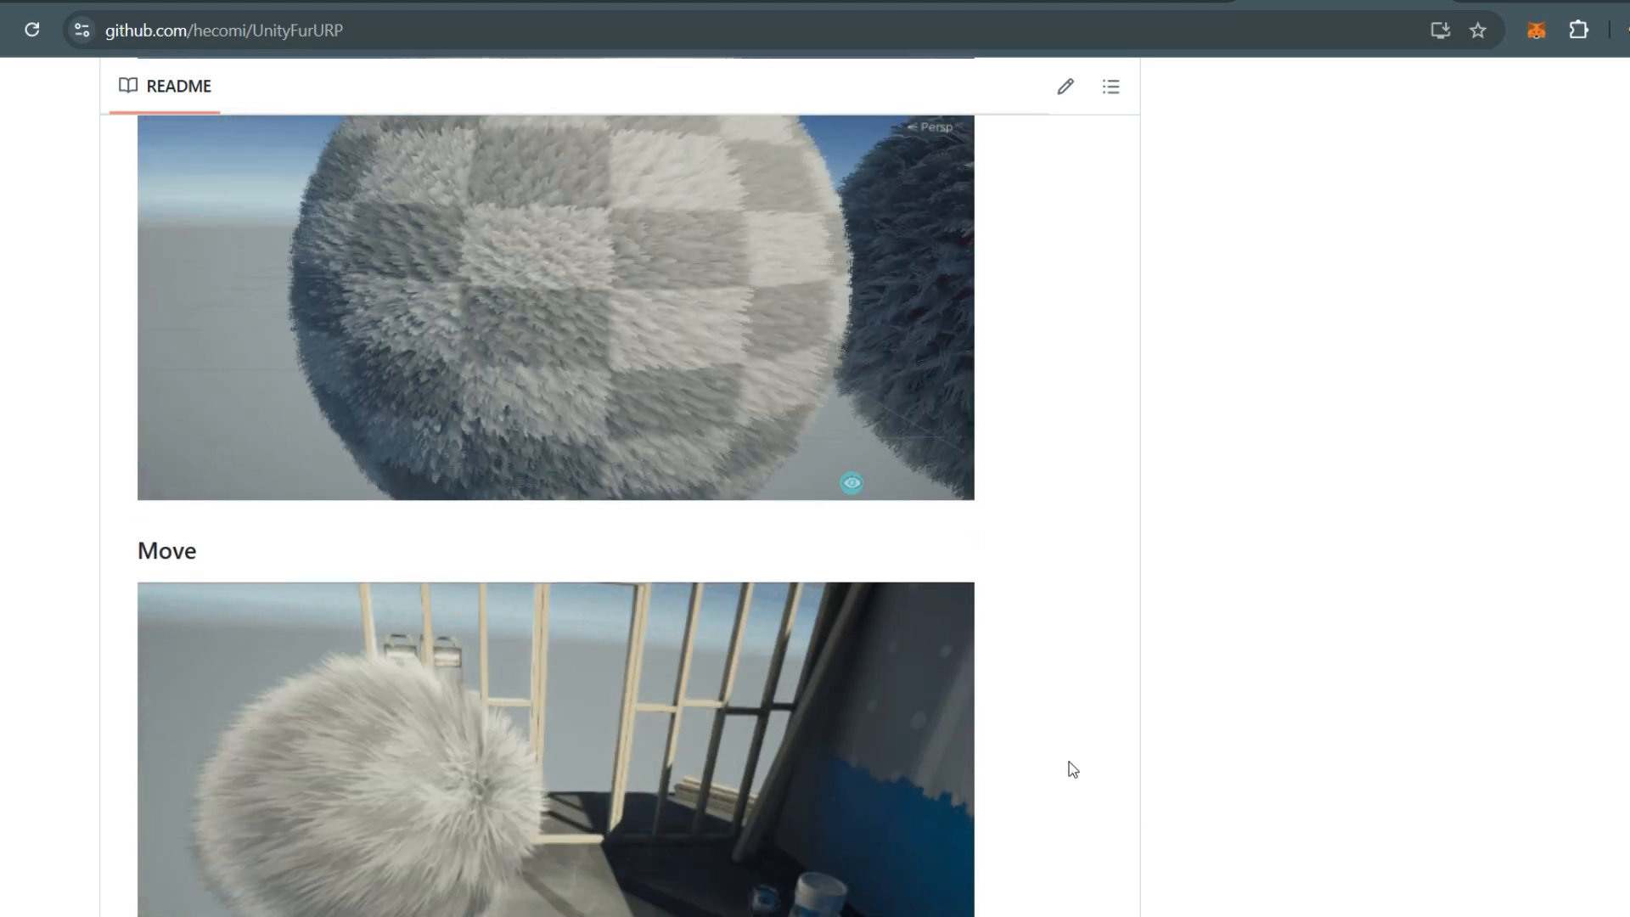
{"action": "scroll", "coordinate": [1068, 762], "scroll_direction": "down", "scroll_amount": 3}
{"action": "scroll", "coordinate": [1070, 763], "scroll_direction": "down", "scroll_amount": 2}
{"action": "scroll", "coordinate": [1069, 762], "scroll_direction": "down", "scroll_amount": 8}
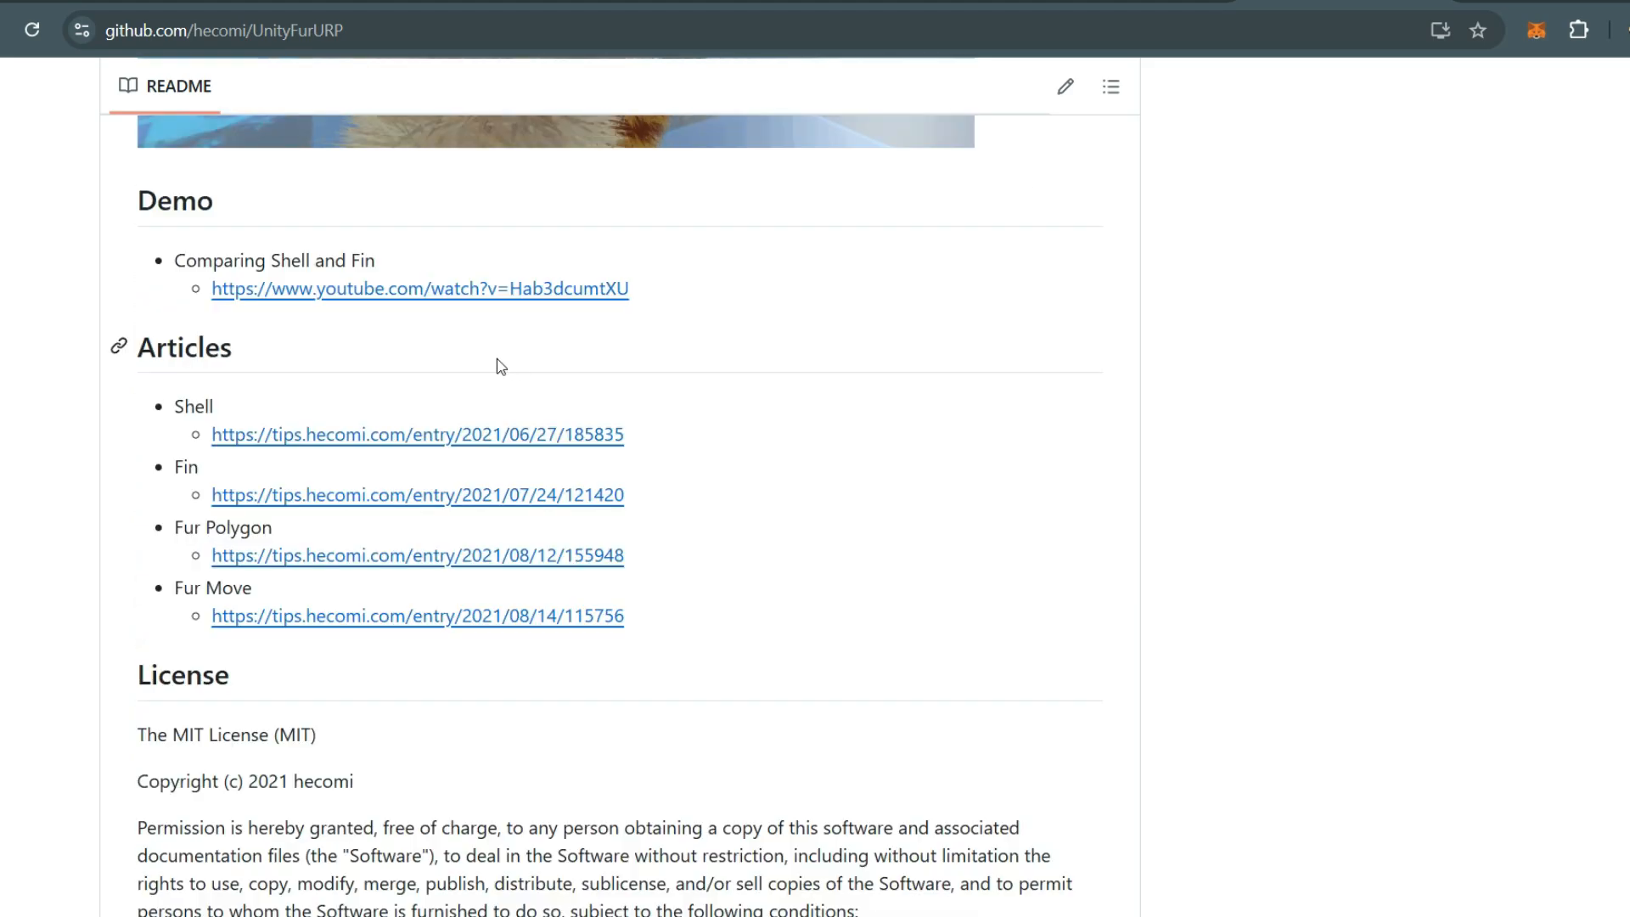
{"action": "left_click", "coordinate": [261, 434]}
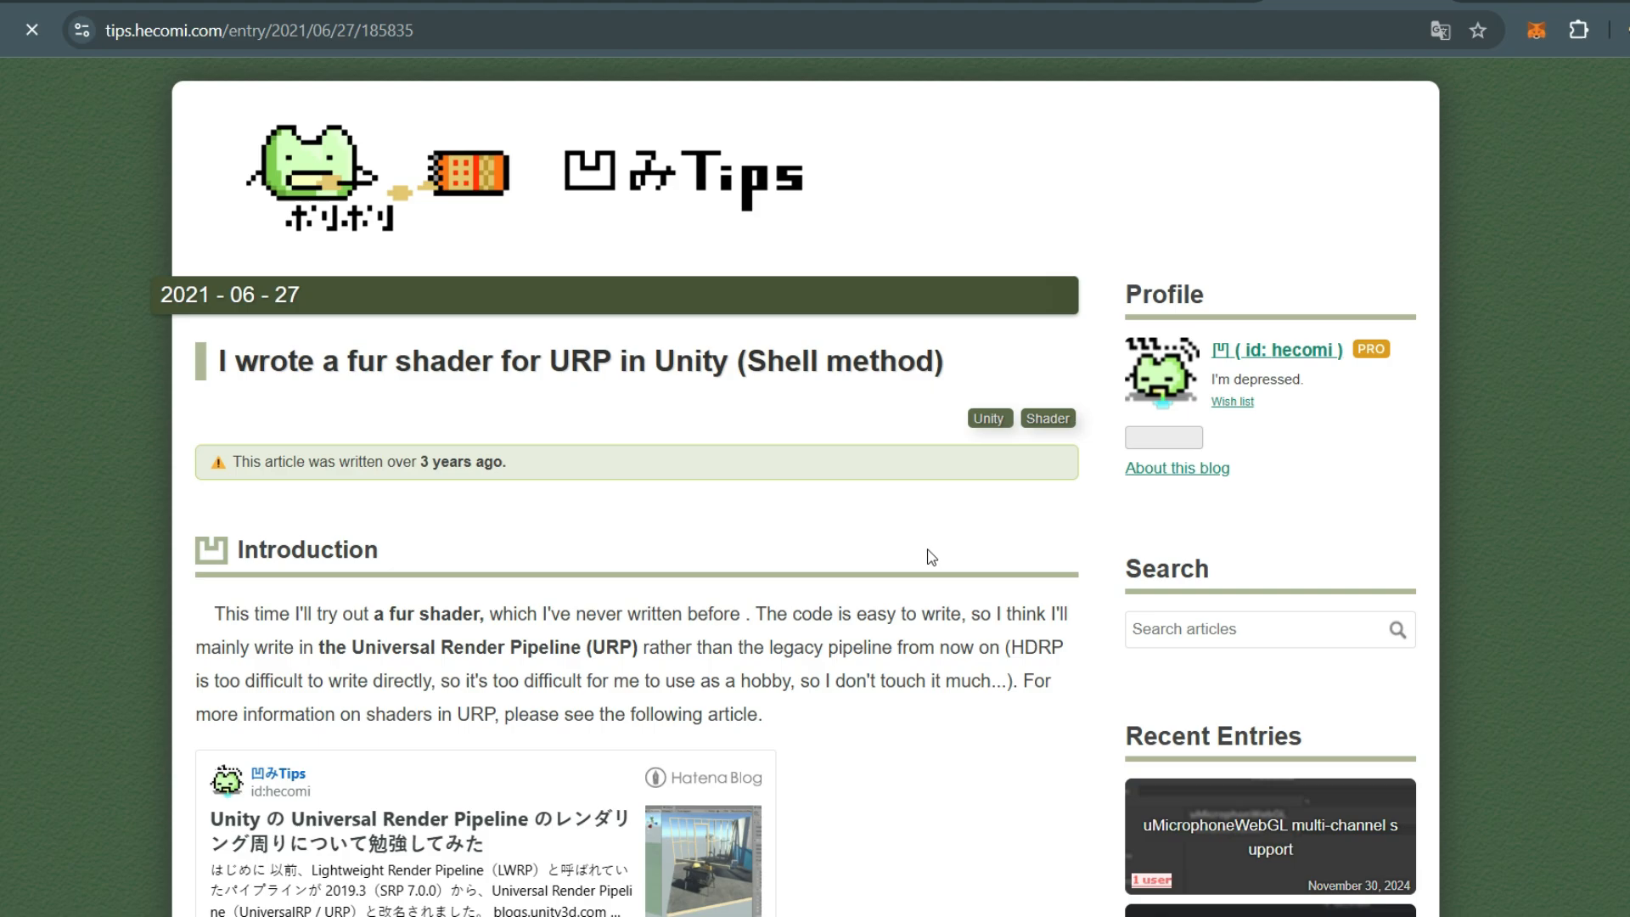
{"action": "scroll", "coordinate": [931, 557], "scroll_direction": "down", "scroll_amount": 5}
{"action": "scroll", "coordinate": [930, 557], "scroll_direction": "down", "scroll_amount": 10}
{"action": "scroll", "coordinate": [930, 557], "scroll_direction": "down", "scroll_amount": 8}
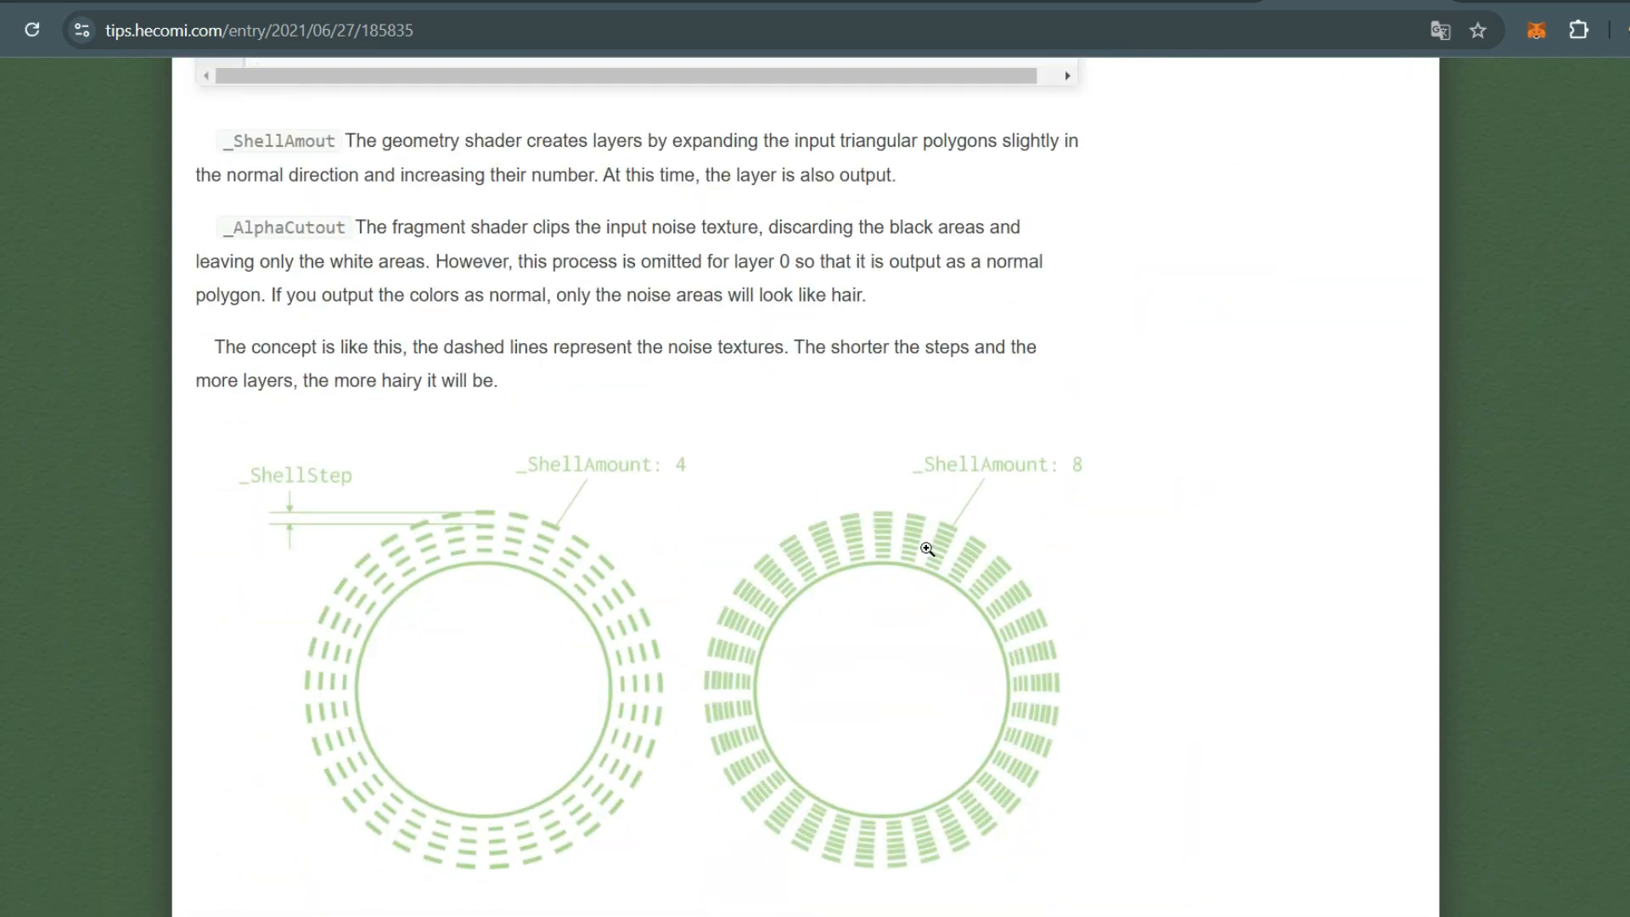
{"action": "scroll", "coordinate": [1236, 582], "scroll_direction": "down", "scroll_amount": 3}
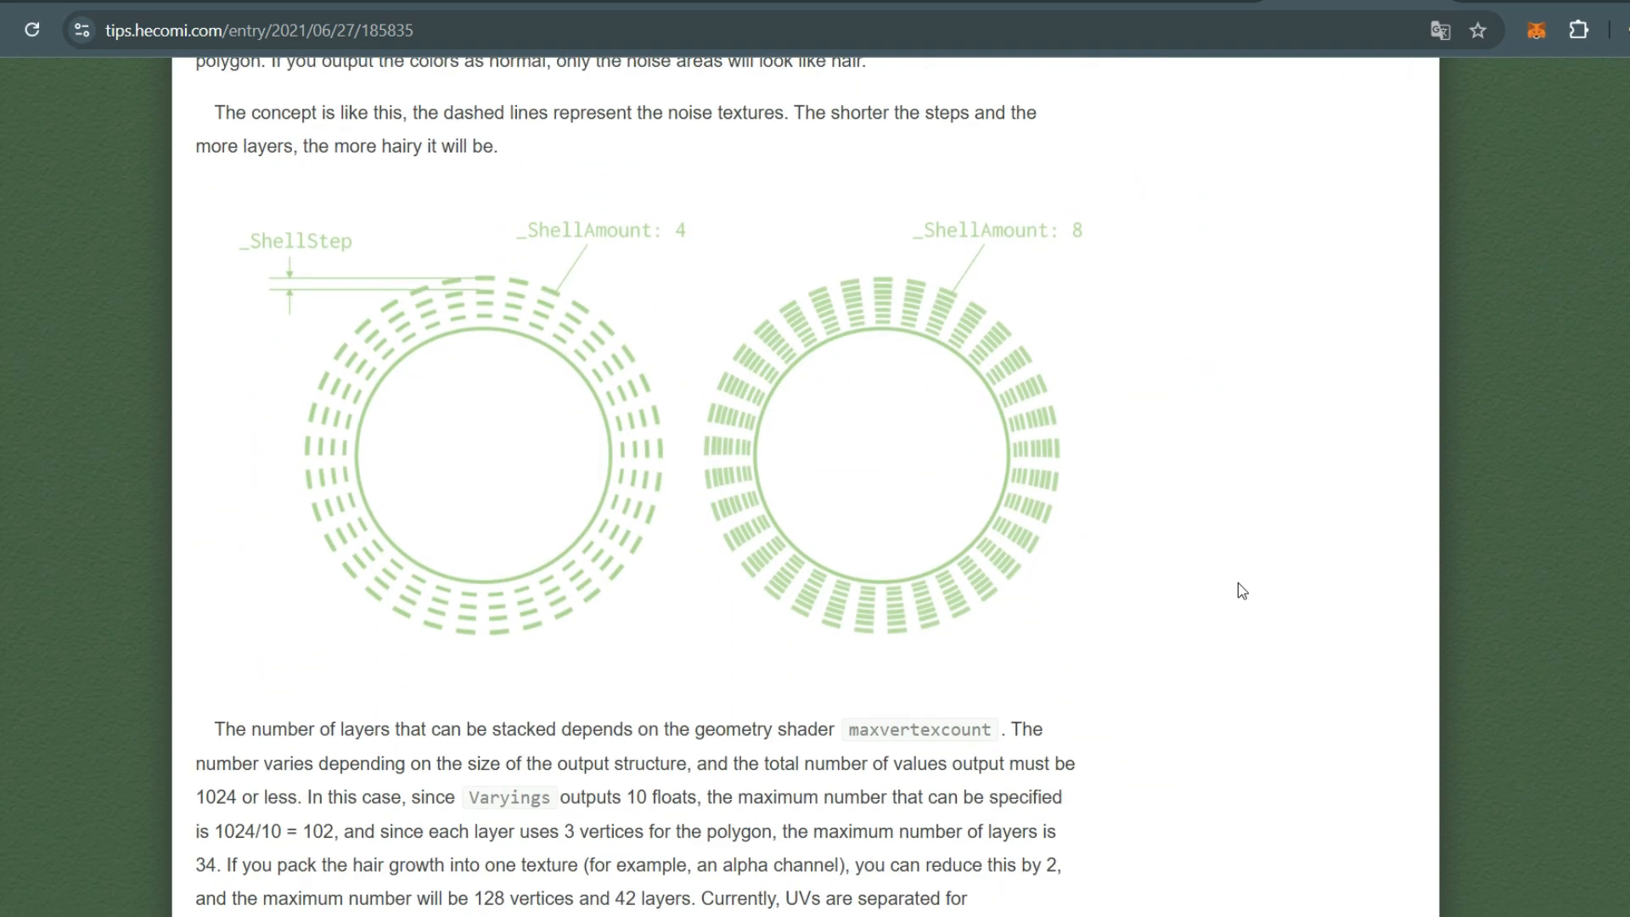
{"action": "scroll", "coordinate": [1238, 583], "scroll_direction": "down", "scroll_amount": 3}
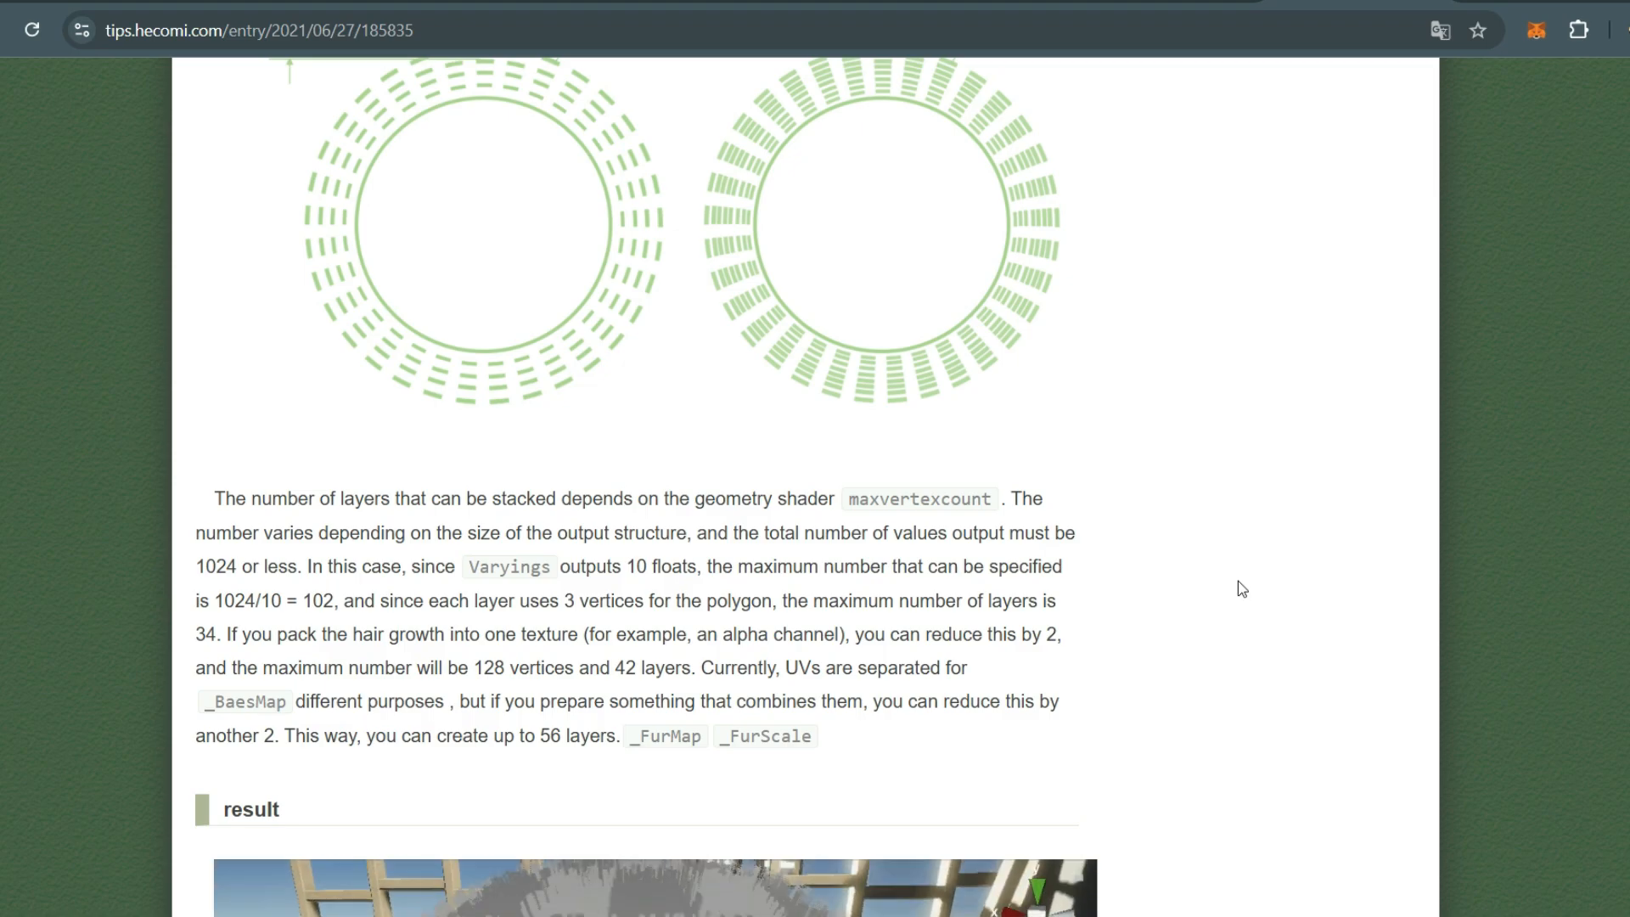
Return to the UnityFurURP repository and show its Code clone/download options
{"action": "key", "text": "ctrl+Tab"}
{"action": "left_click", "coordinate": [1092, 310]}
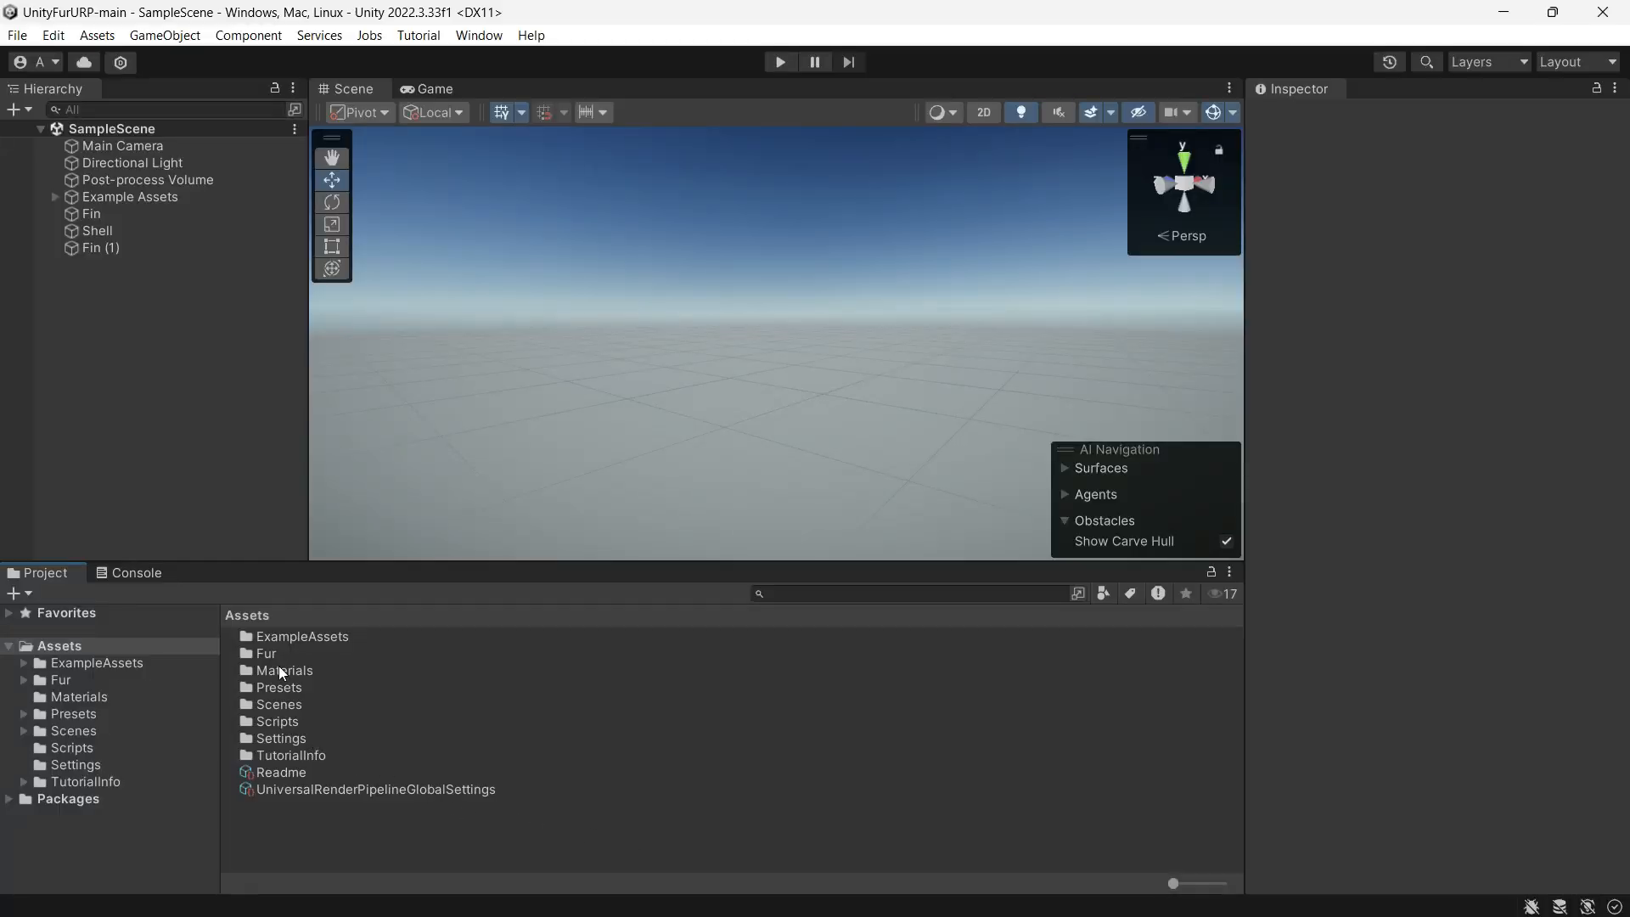
Browse the Fur/Scenes folder (Compare, Fin, Geometry, Mover, Shell) and load the Compare scene
{"action": "double_click", "coordinate": [266, 653]}
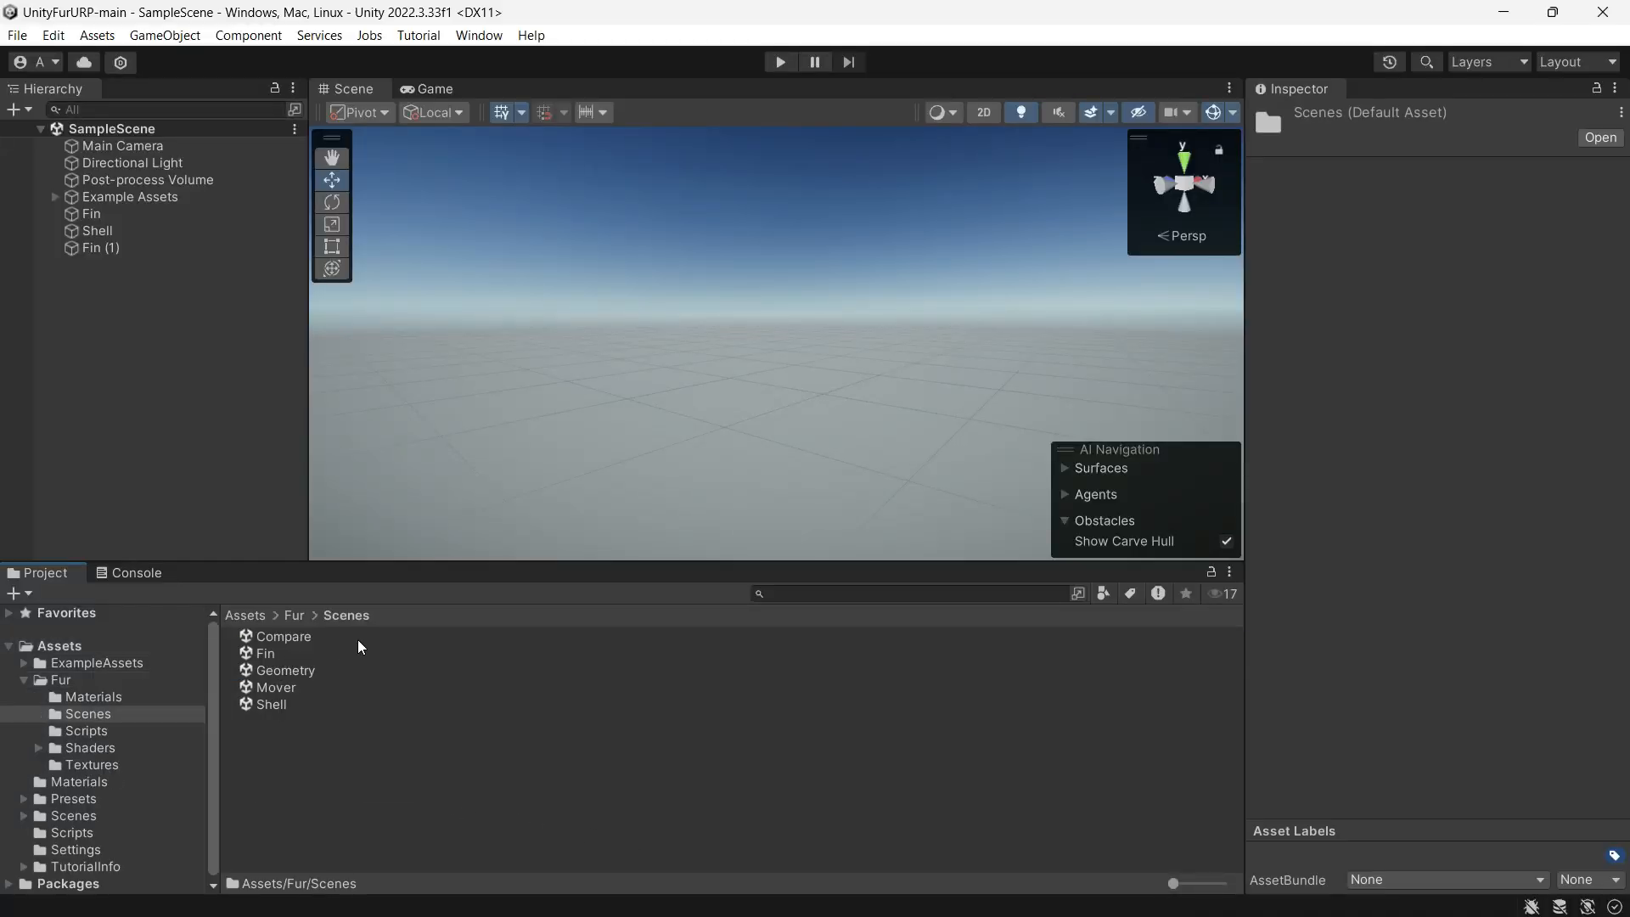
{"action": "left_click", "coordinate": [361, 634]}
{"action": "left_click", "coordinate": [344, 654]}
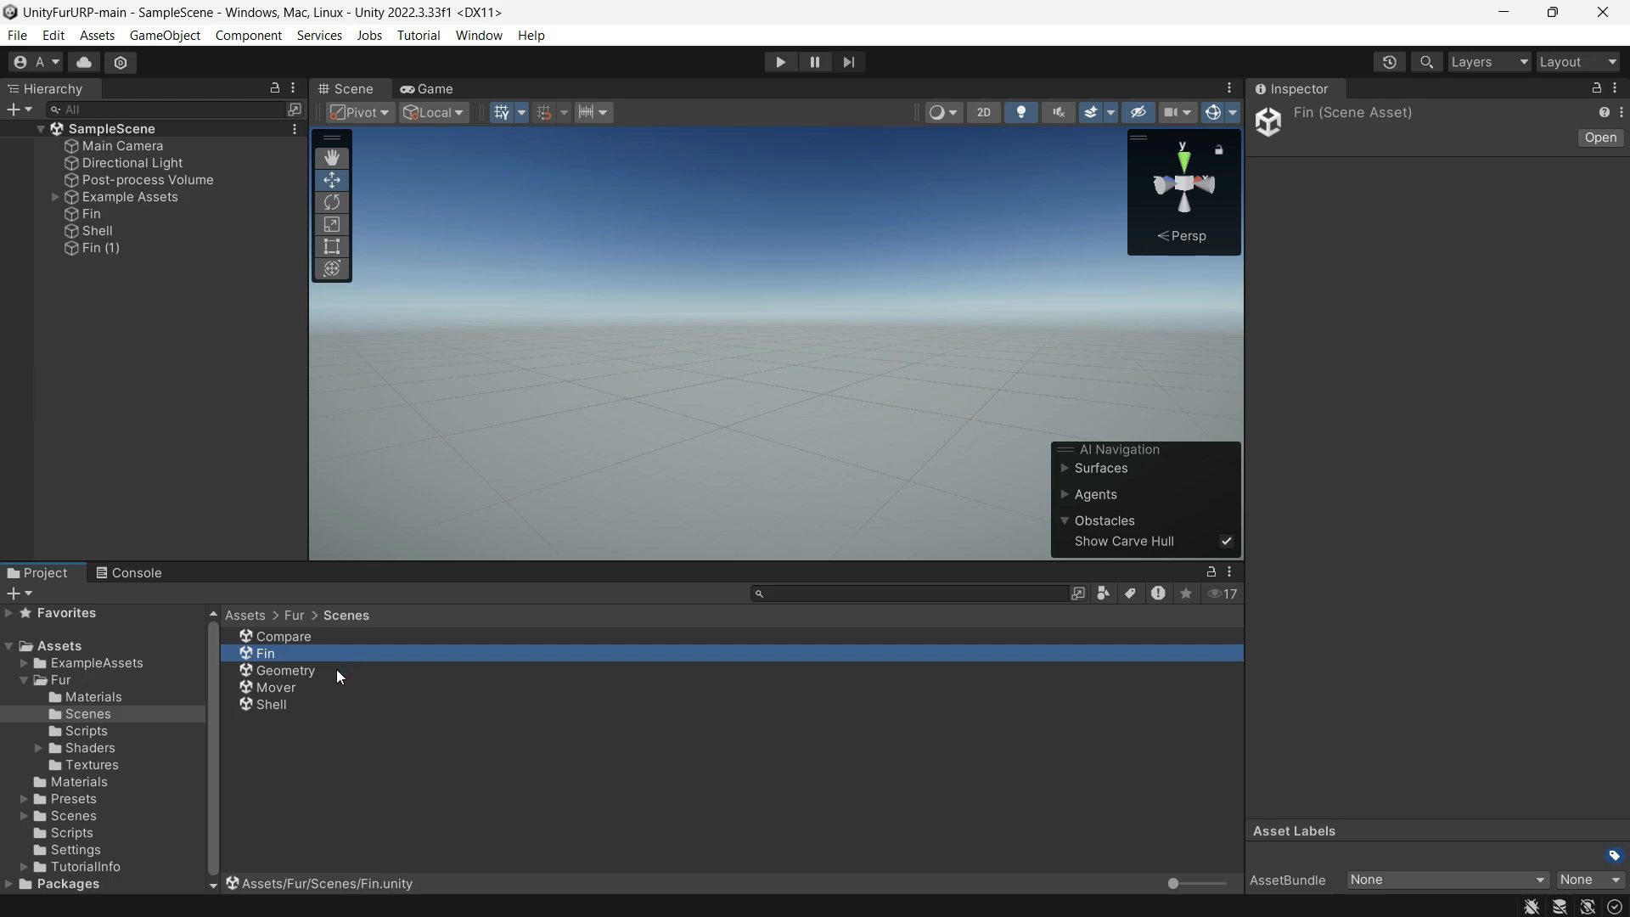
{"action": "left_click", "coordinate": [336, 670]}
{"action": "left_click", "coordinate": [320, 705]}
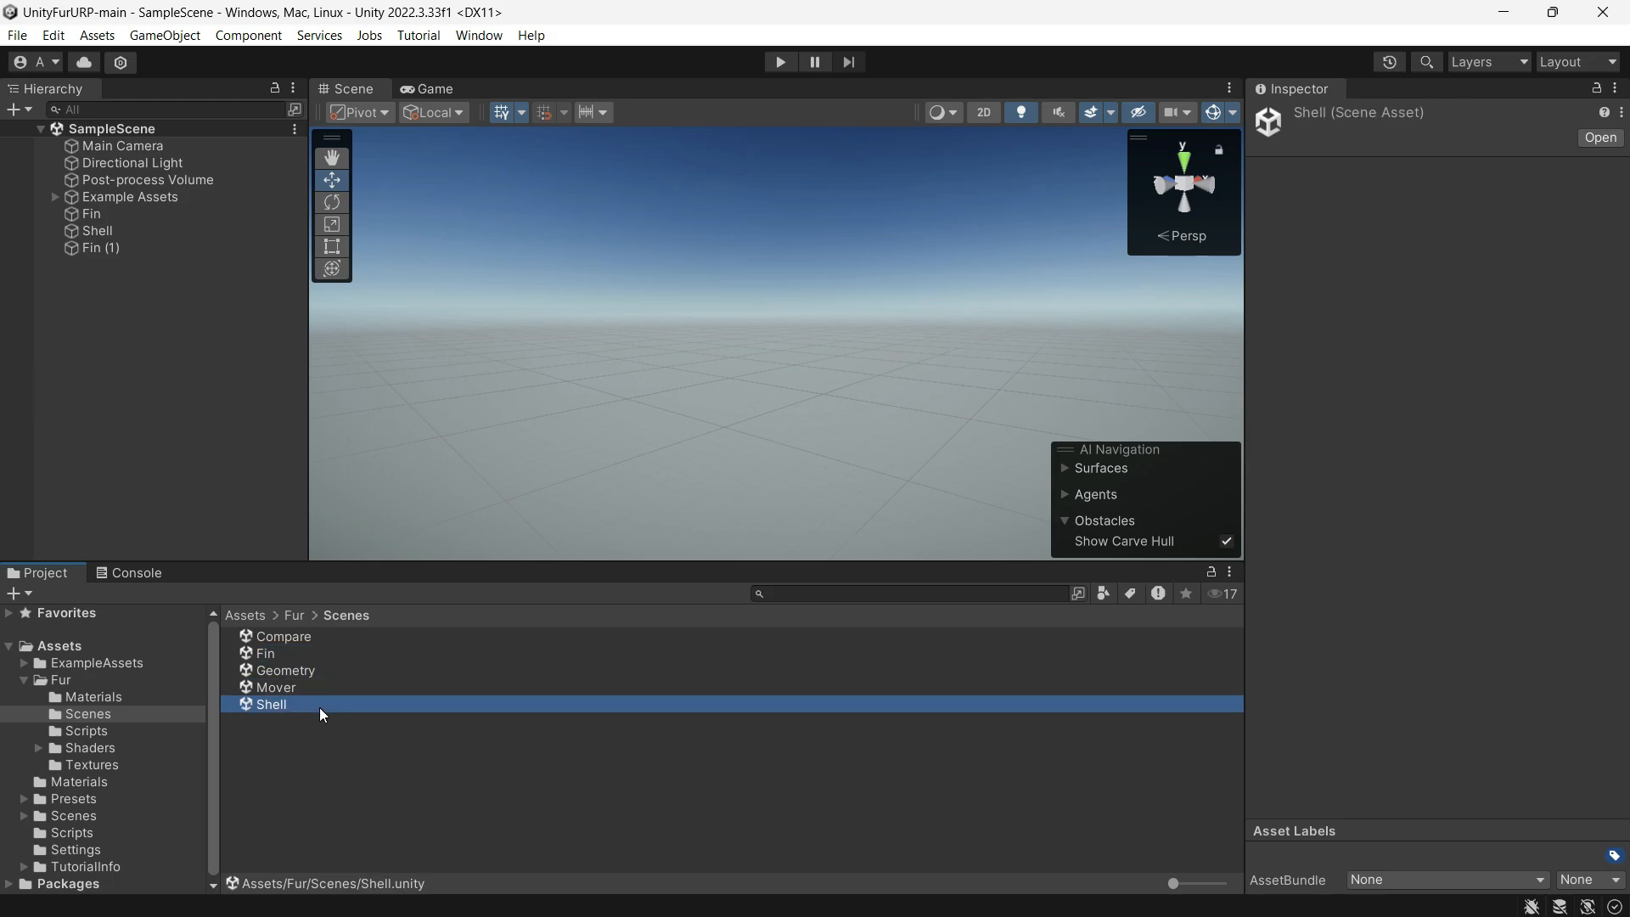
{"action": "double_click", "coordinate": [286, 637]}
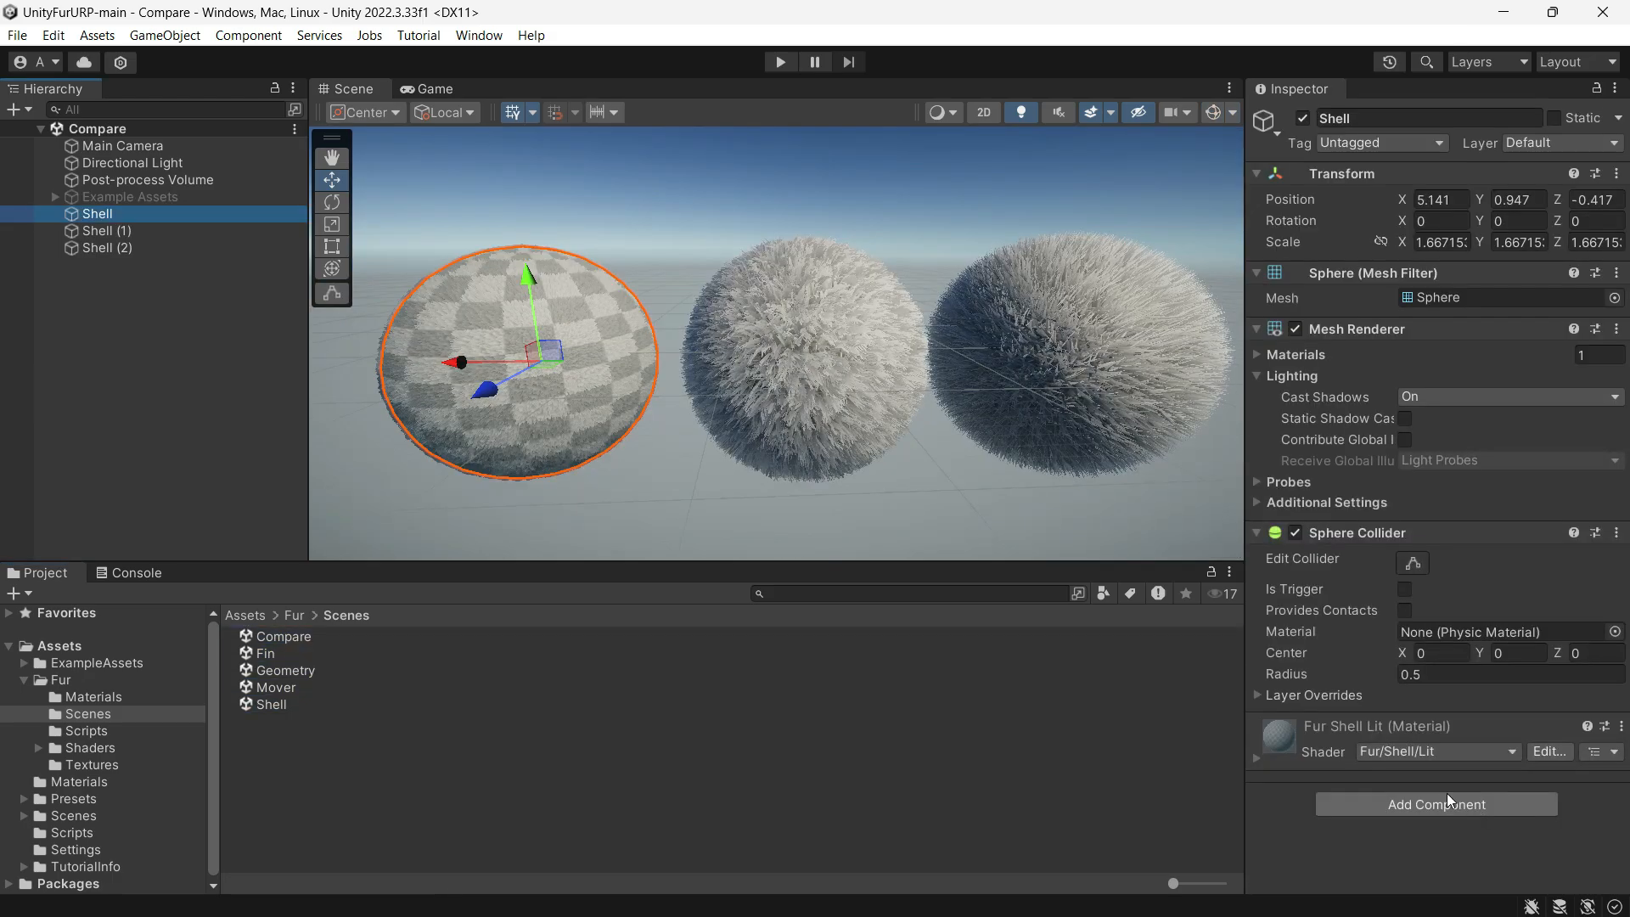
{"action": "scroll", "coordinate": [1523, 750], "scroll_direction": "down", "scroll_amount": 2}
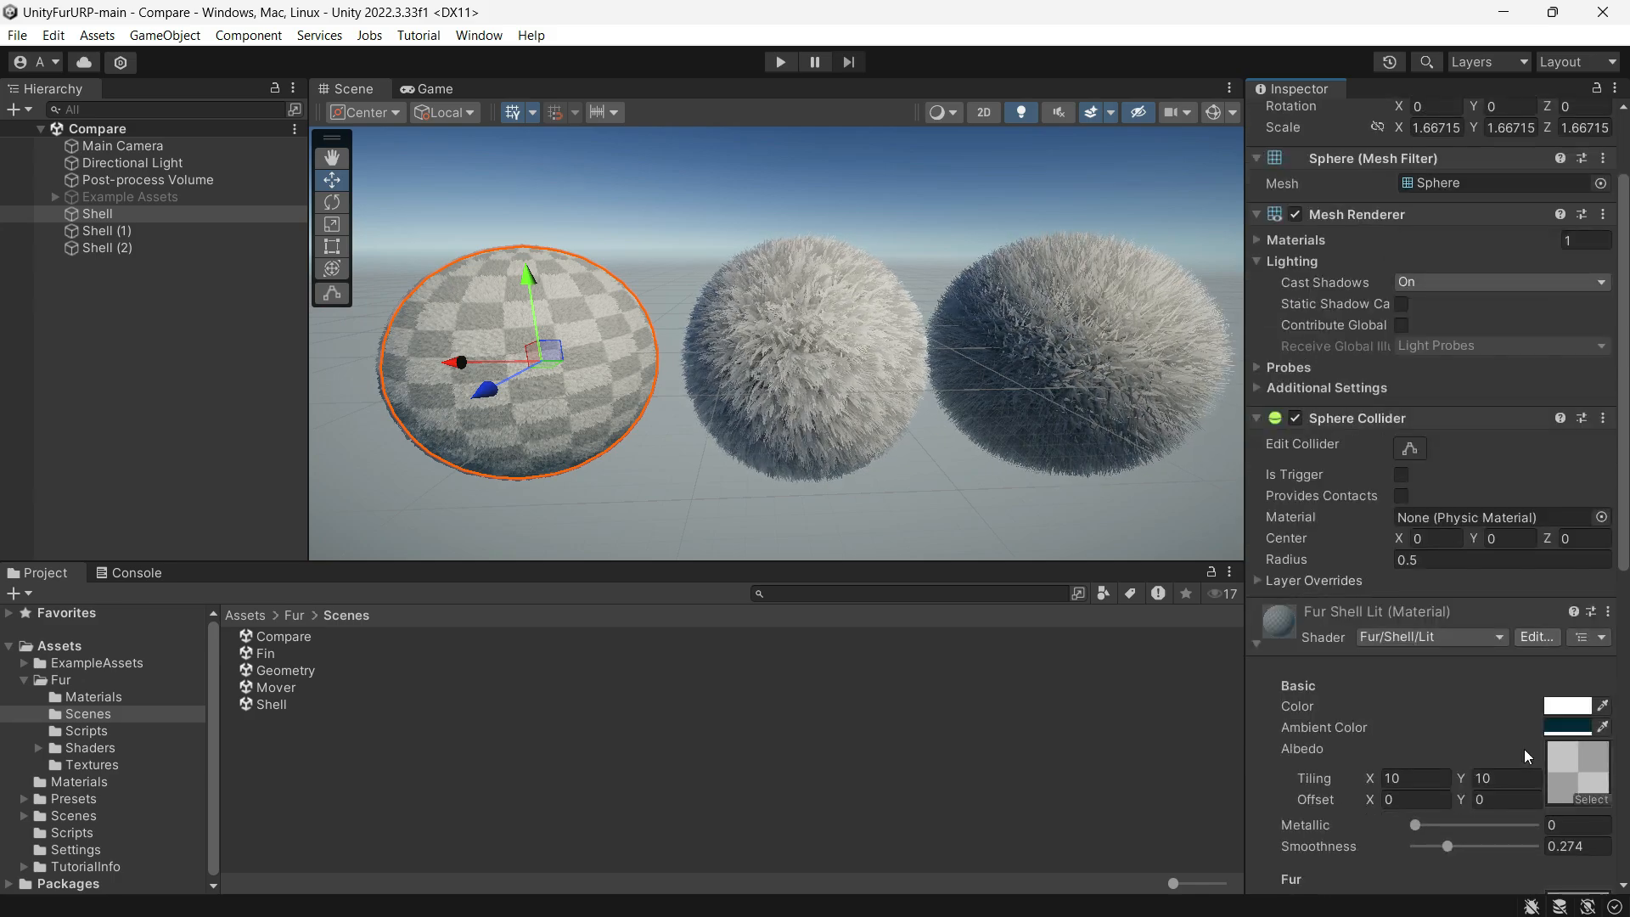
{"action": "scroll", "coordinate": [1524, 749], "scroll_direction": "down", "scroll_amount": 3}
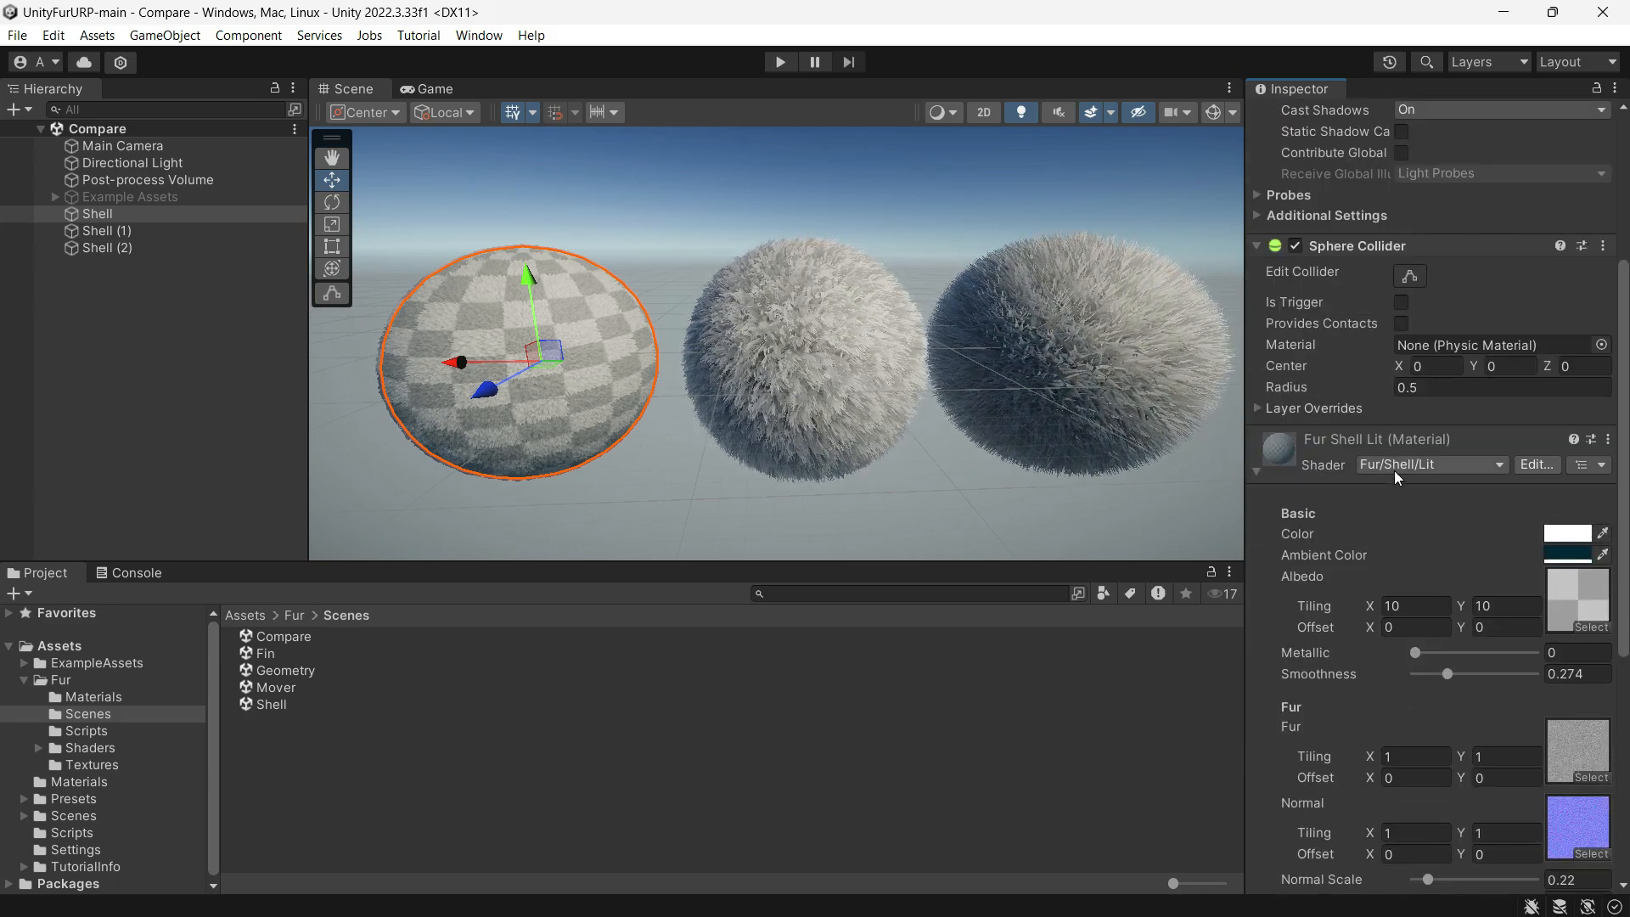
Inspect the Fin and Geometry fur materials on the Shell (1) and Shell (2) spheres
{"action": "left_click", "coordinate": [107, 231]}
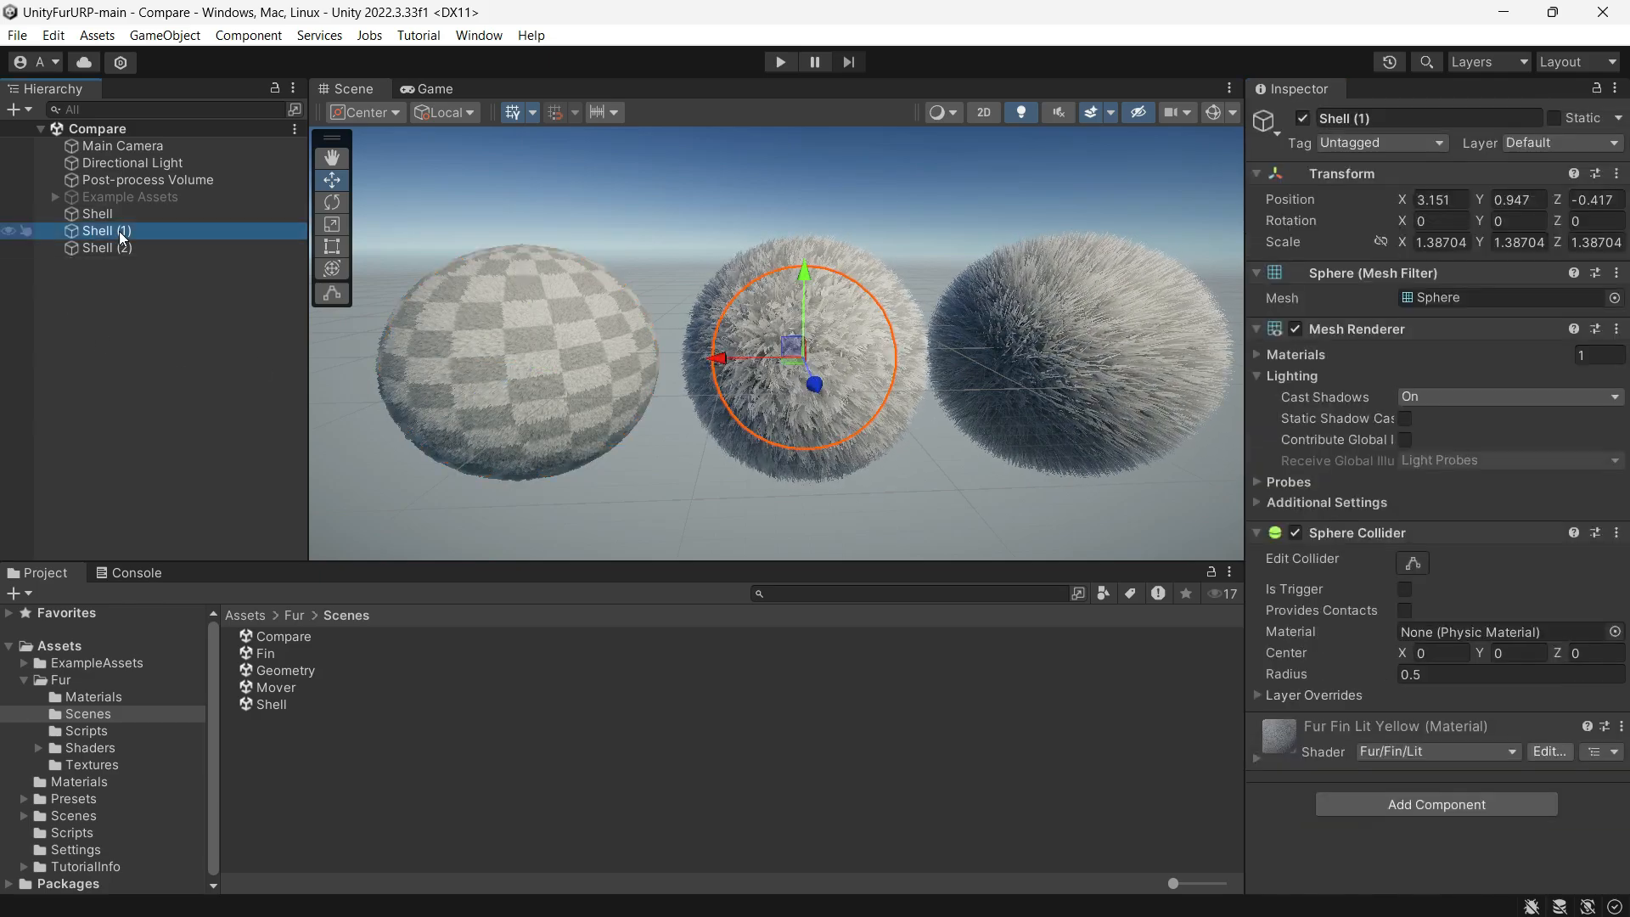
{"action": "left_click", "coordinate": [1261, 755]}
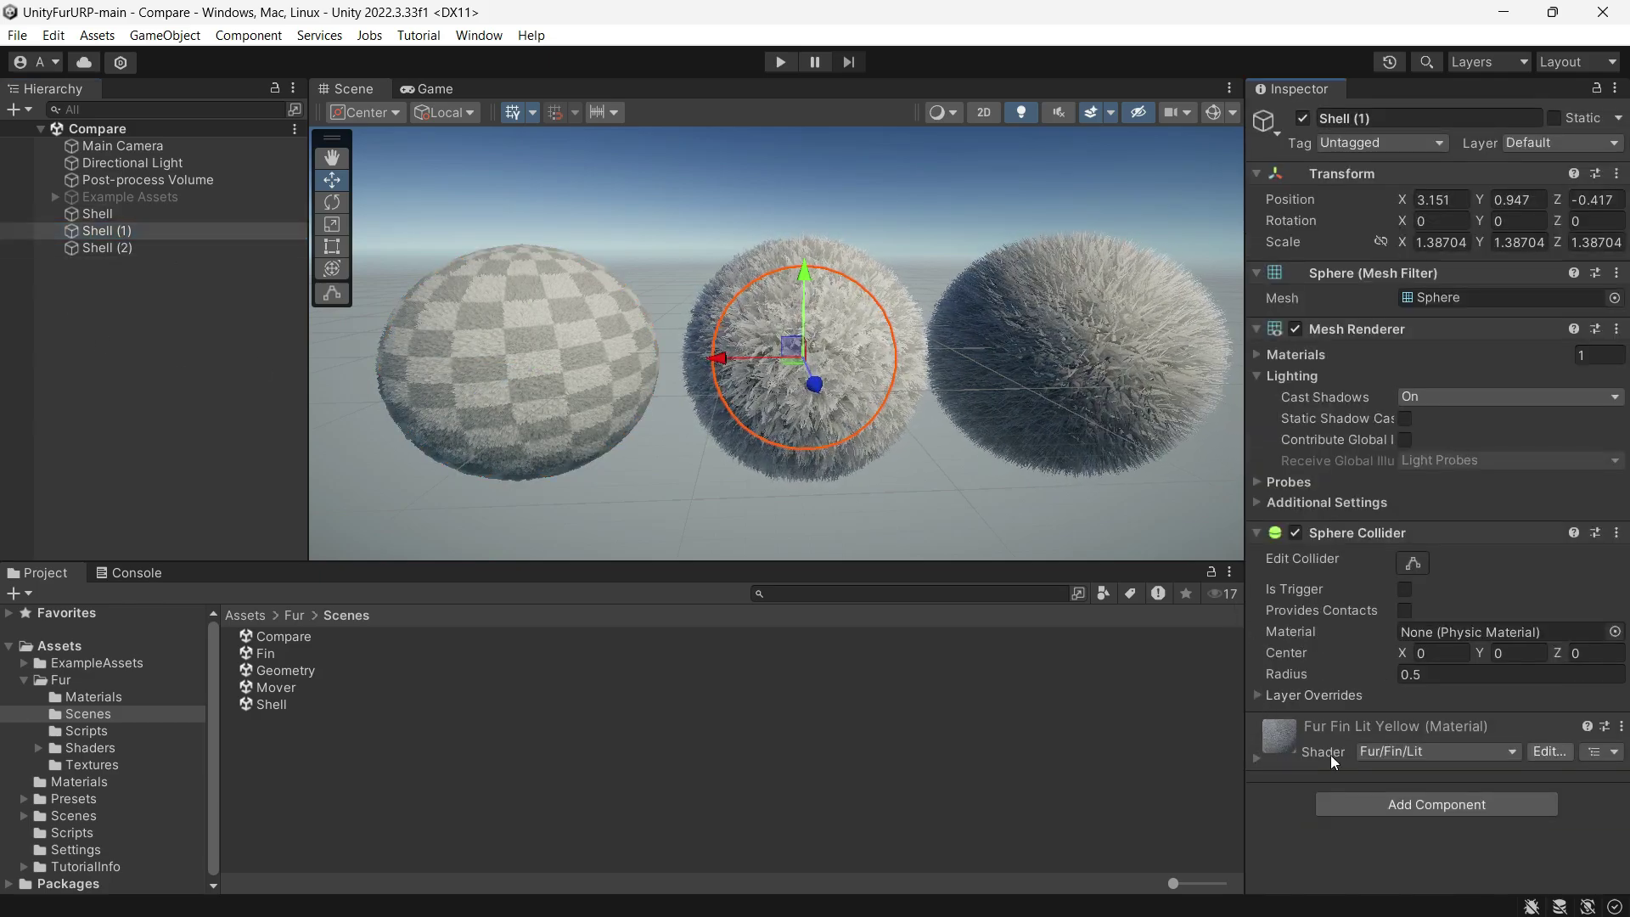
{"action": "left_click", "coordinate": [1397, 752]}
{"action": "left_click", "coordinate": [116, 248]}
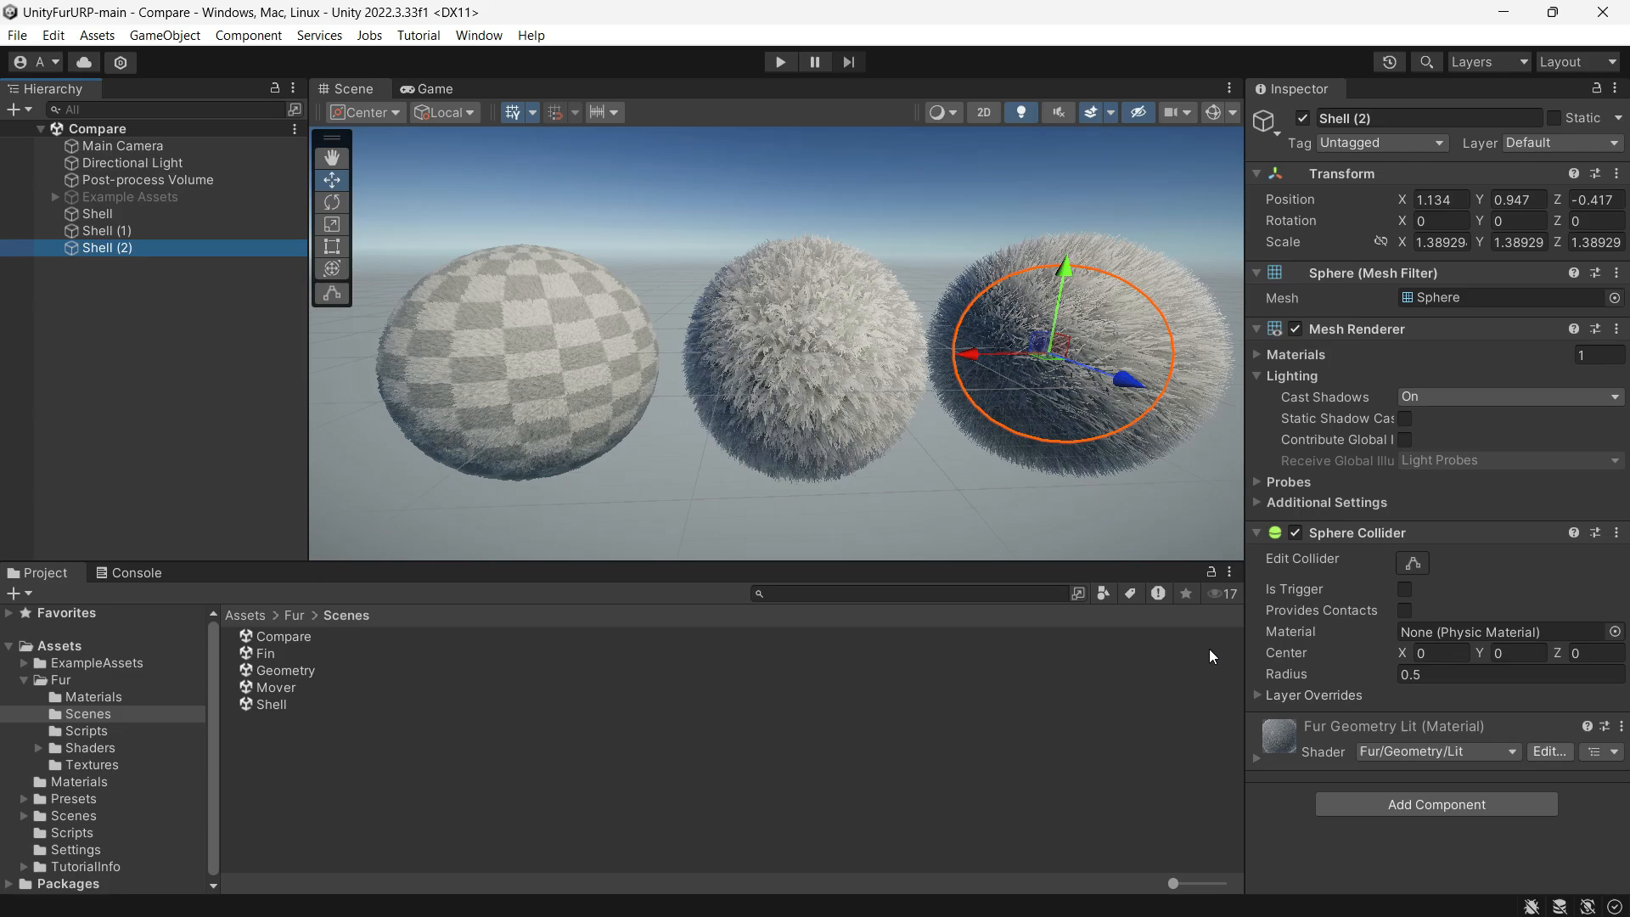
{"action": "left_click", "coordinate": [1287, 752]}
{"action": "scroll", "coordinate": [1420, 761], "scroll_direction": "down", "scroll_amount": 3}
Browse the Fur shader list (Shell, Geometry Lit) without changing, then select the checkered Shell sphere
{"action": "left_click", "coordinate": [1406, 583]}
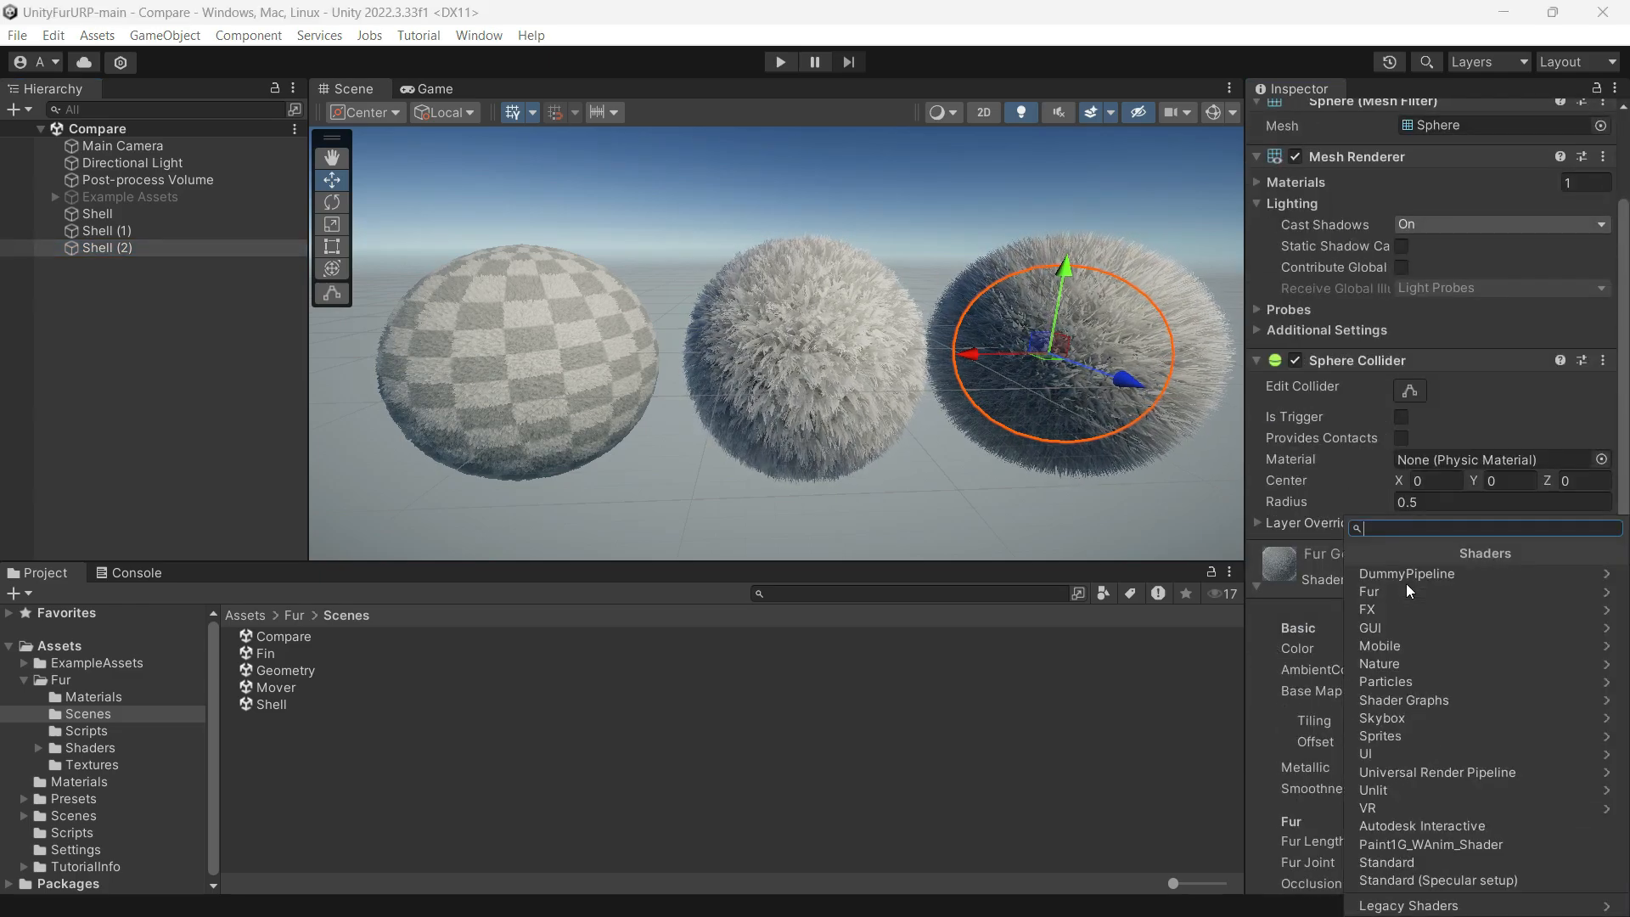
{"action": "left_click", "coordinate": [1404, 594]}
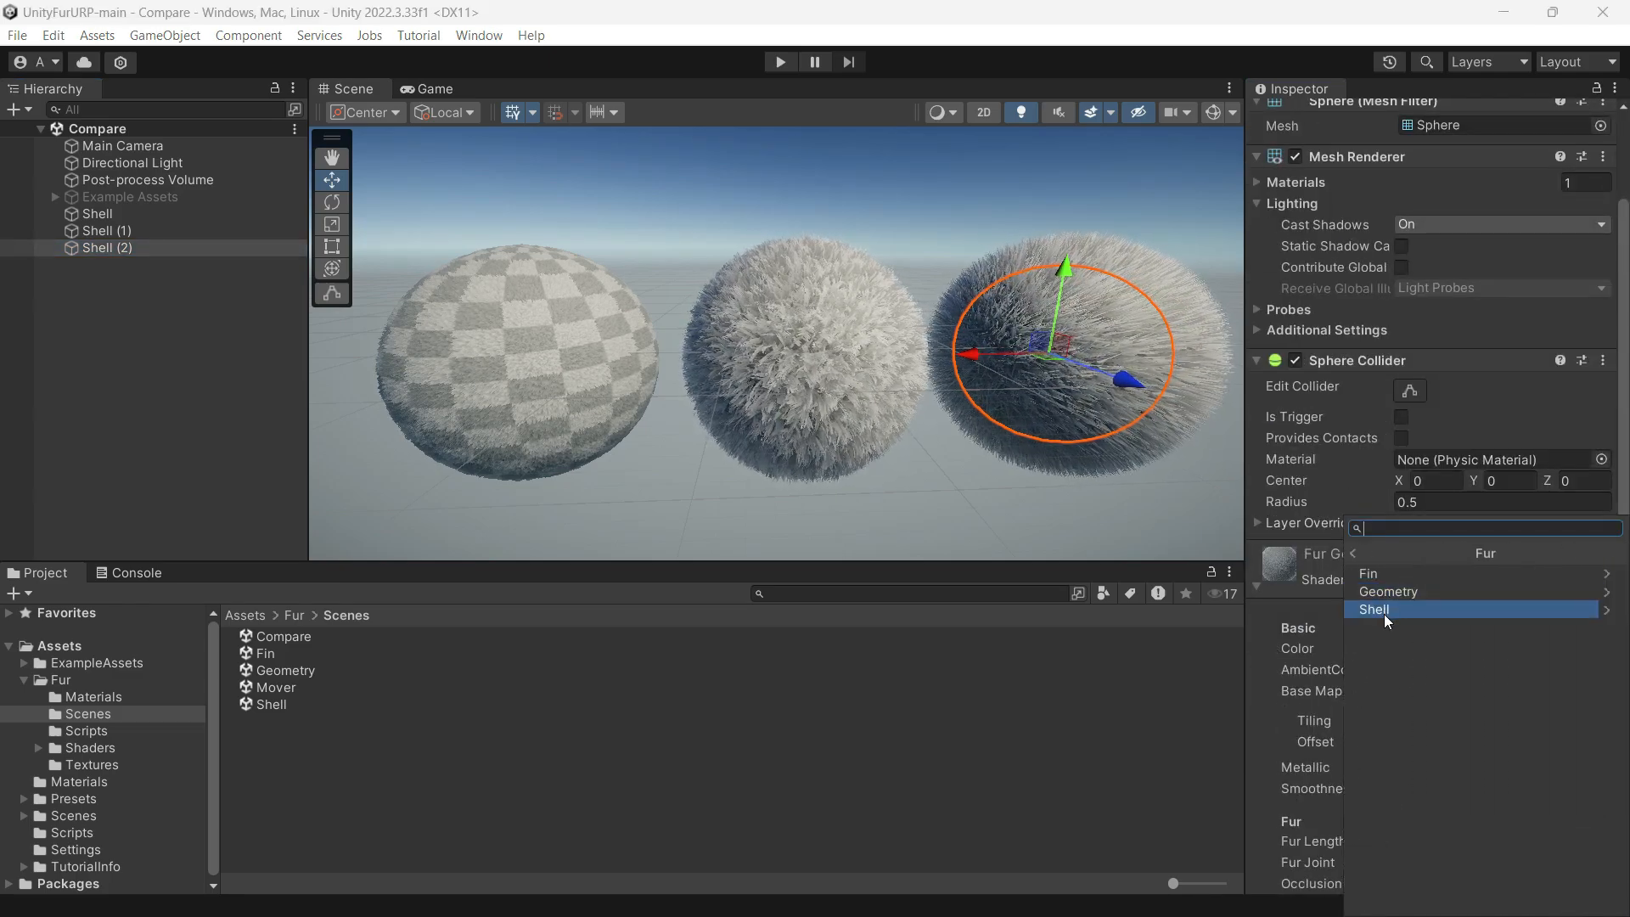
{"action": "left_click", "coordinate": [1388, 592]}
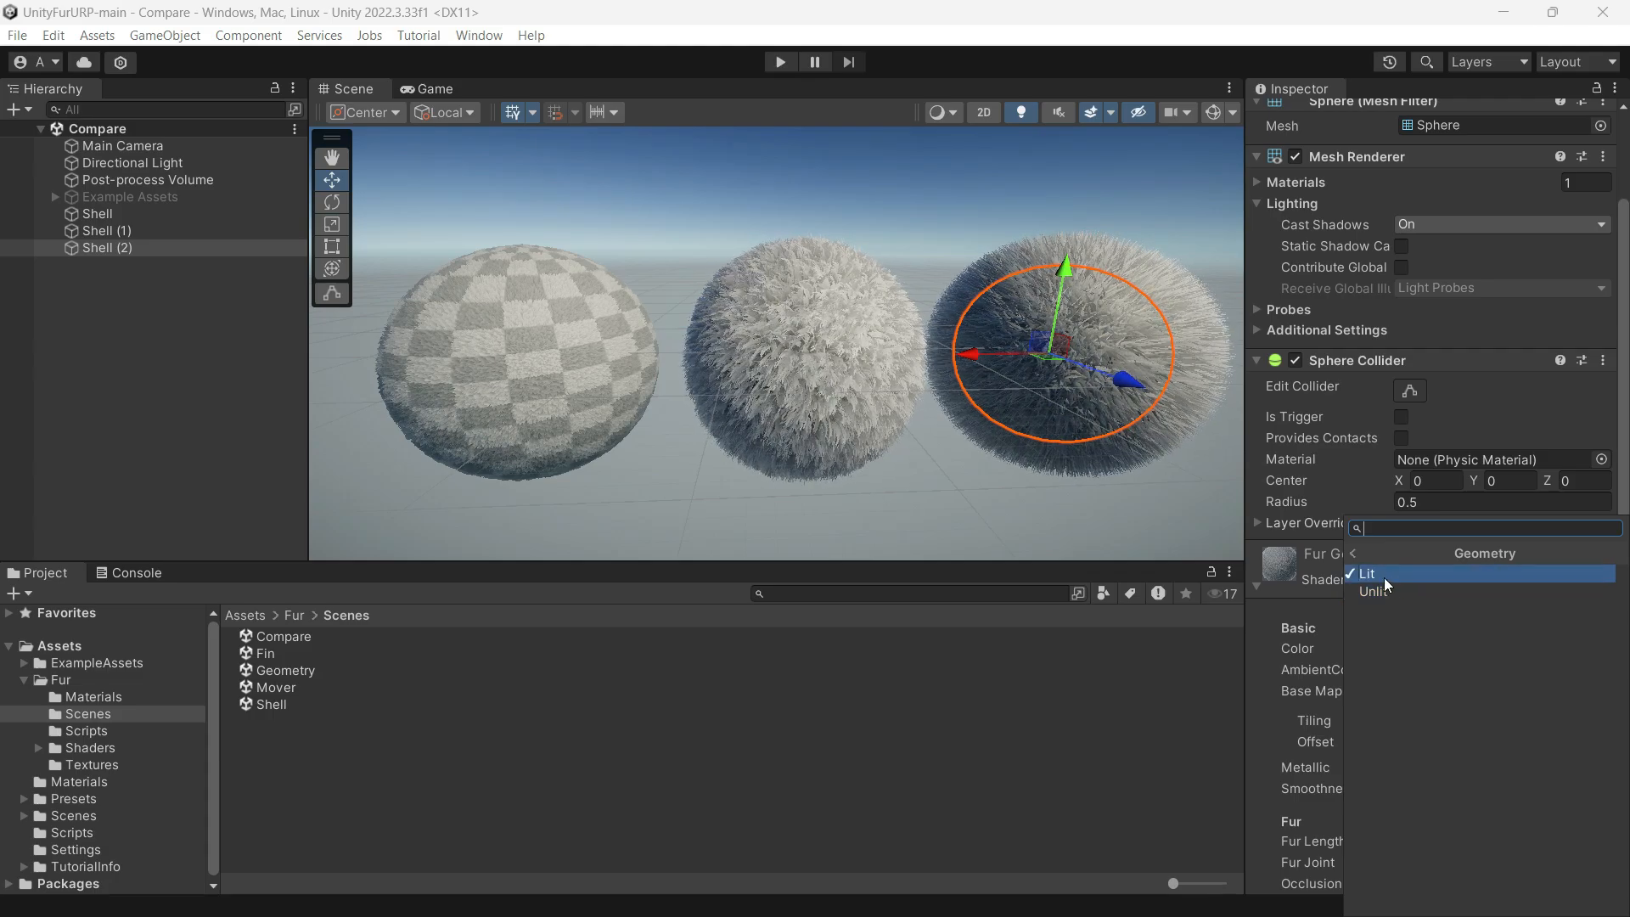
{"action": "left_click", "coordinate": [1344, 618]}
{"action": "left_click", "coordinate": [96, 214]}
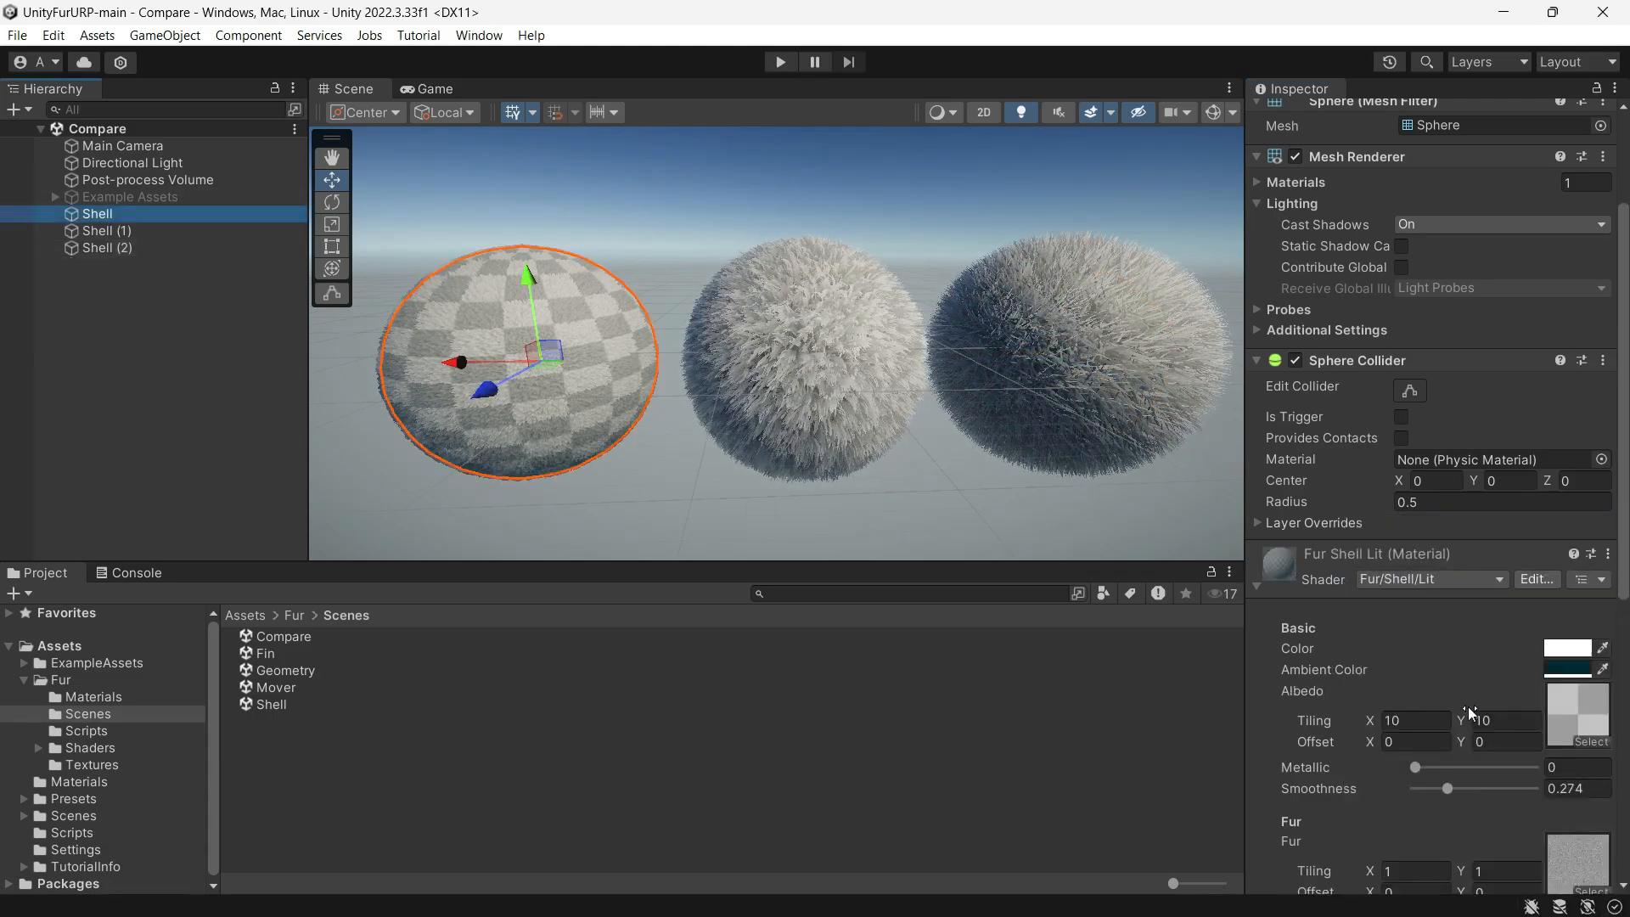
{"action": "scroll", "coordinate": [1472, 700], "scroll_direction": "down", "scroll_amount": 3}
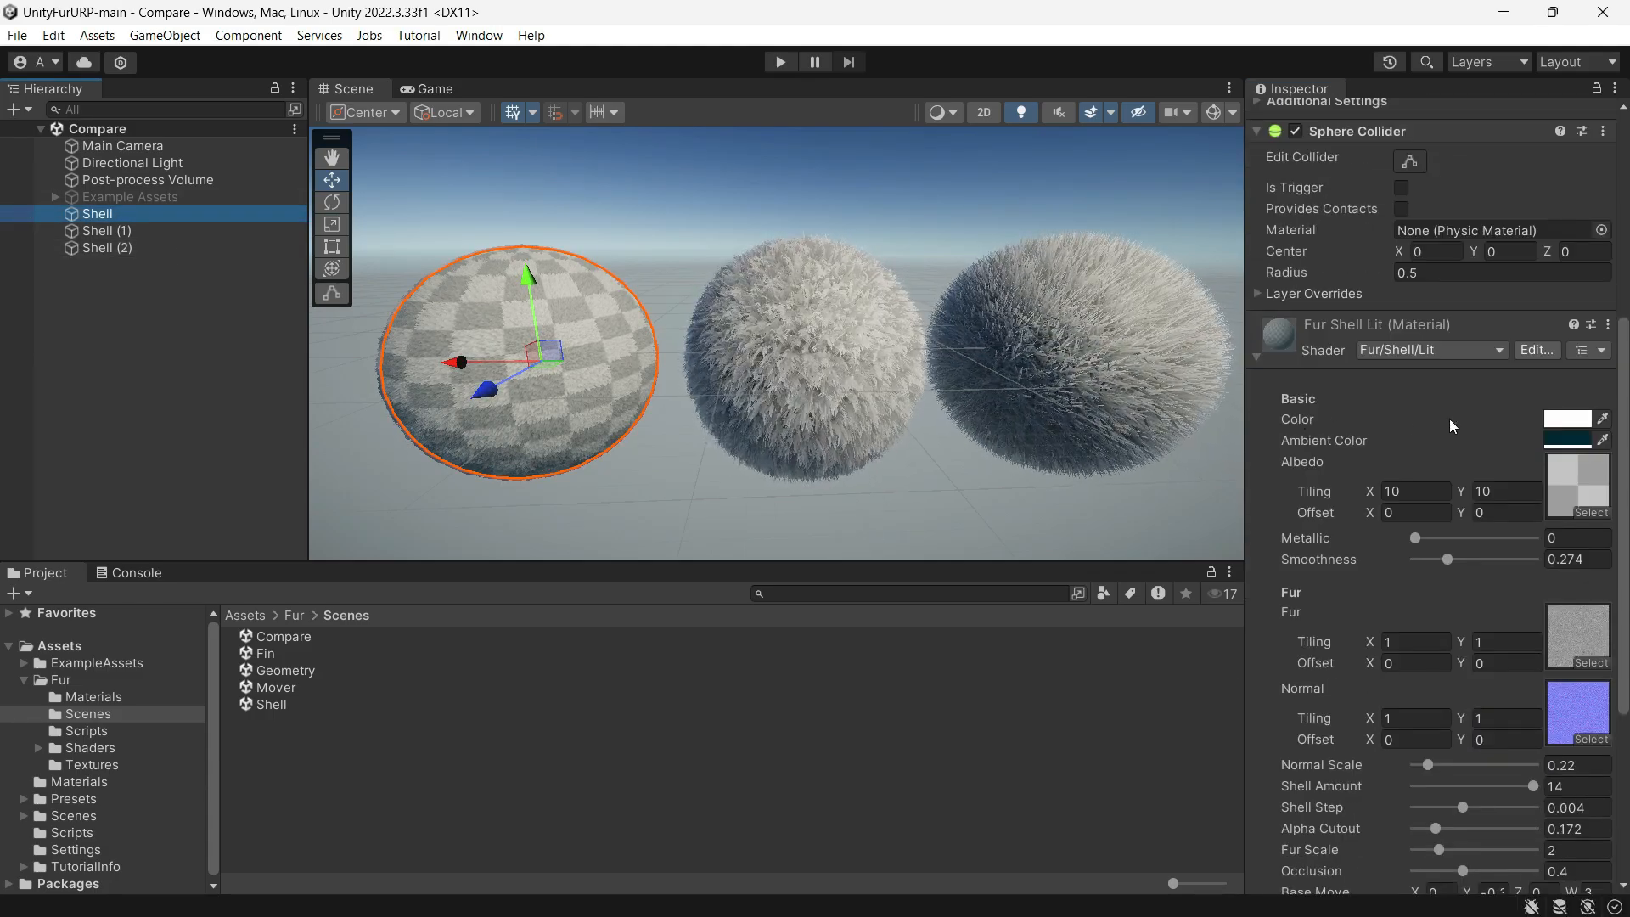
Test red and light blue fur colour tints on the Shell material, then undo to keep white
{"action": "right_click_drag", "start_coordinate": [817, 409], "coordinate": [874, 421]}
{"action": "scroll", "coordinate": [874, 420], "scroll_direction": "down", "scroll_amount": 3}
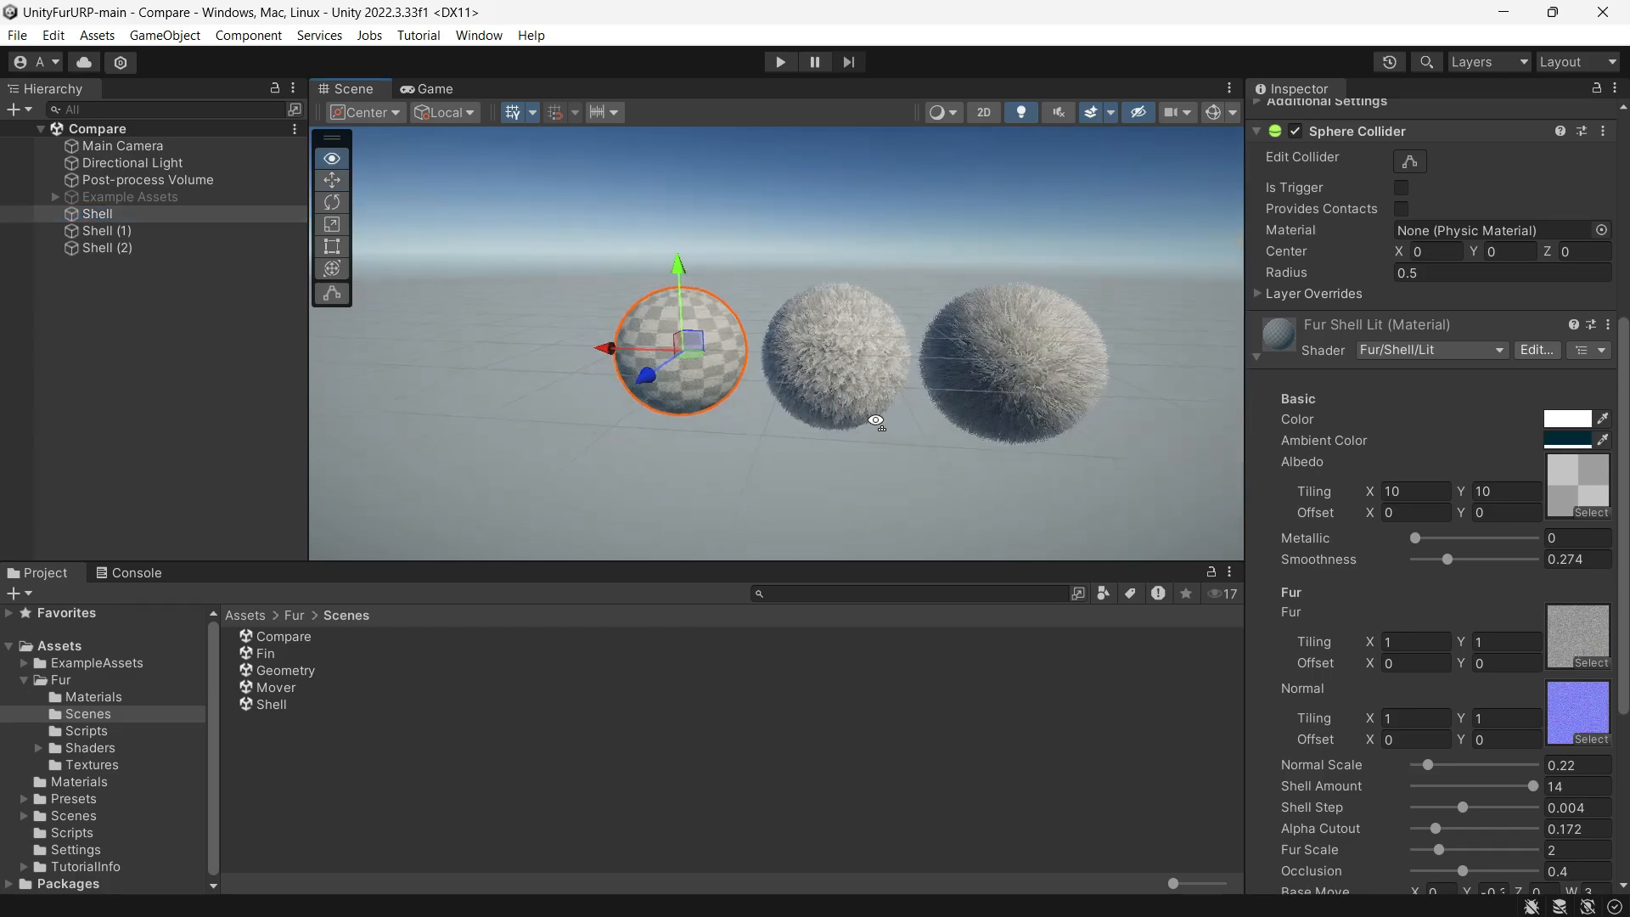
{"action": "scroll", "coordinate": [898, 428], "scroll_direction": "up", "scroll_amount": 3}
{"action": "scroll", "coordinate": [898, 428], "scroll_direction": "up", "scroll_amount": 3}
{"action": "scroll", "coordinate": [930, 431], "scroll_direction": "up", "scroll_amount": 3}
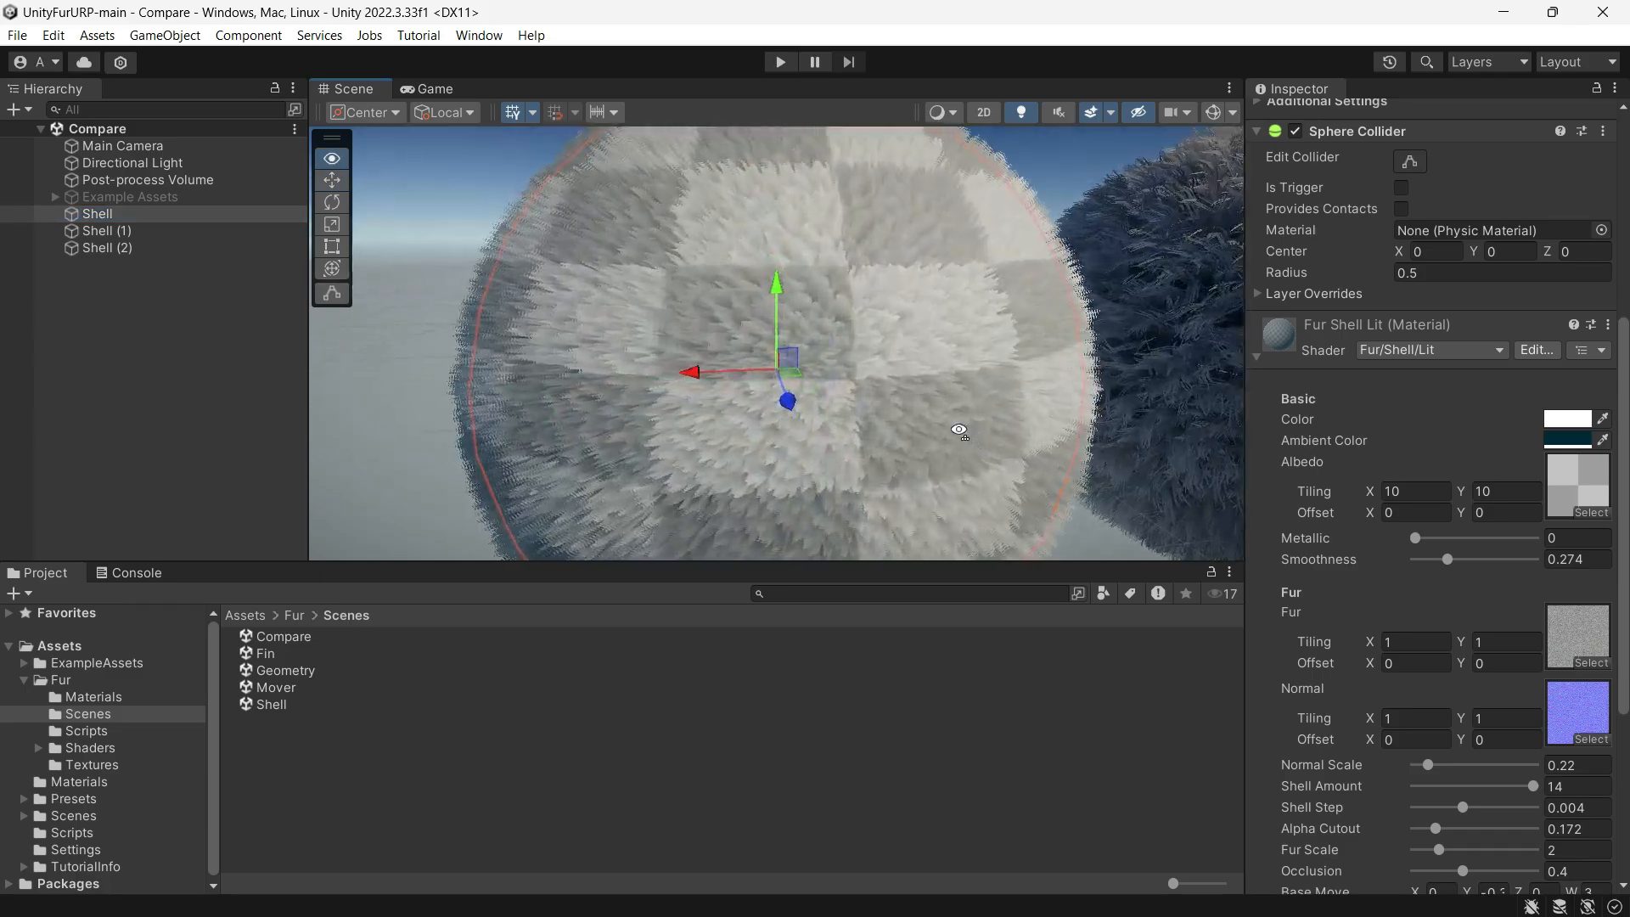
{"action": "scroll", "coordinate": [961, 434], "scroll_direction": "down", "scroll_amount": 2}
{"action": "left_click", "coordinate": [1569, 419]}
{"action": "left_click_drag", "start_coordinate": [1453, 599], "coordinate": [1515, 524]}
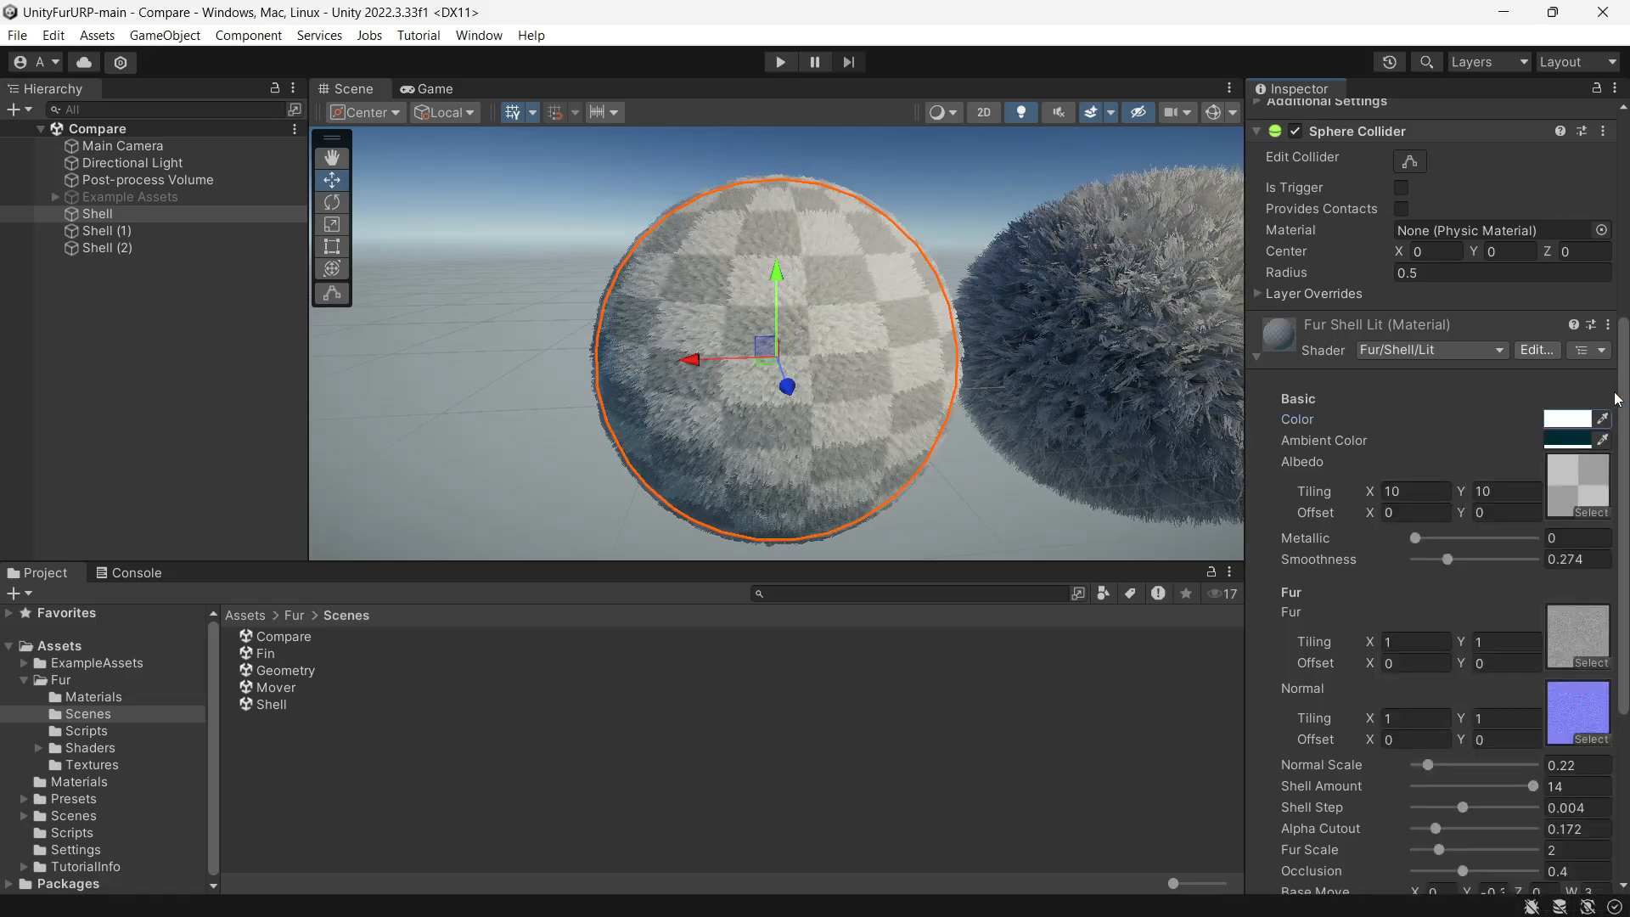
{"action": "left_click_drag", "start_coordinate": [1548, 601], "coordinate": [1534, 548]}
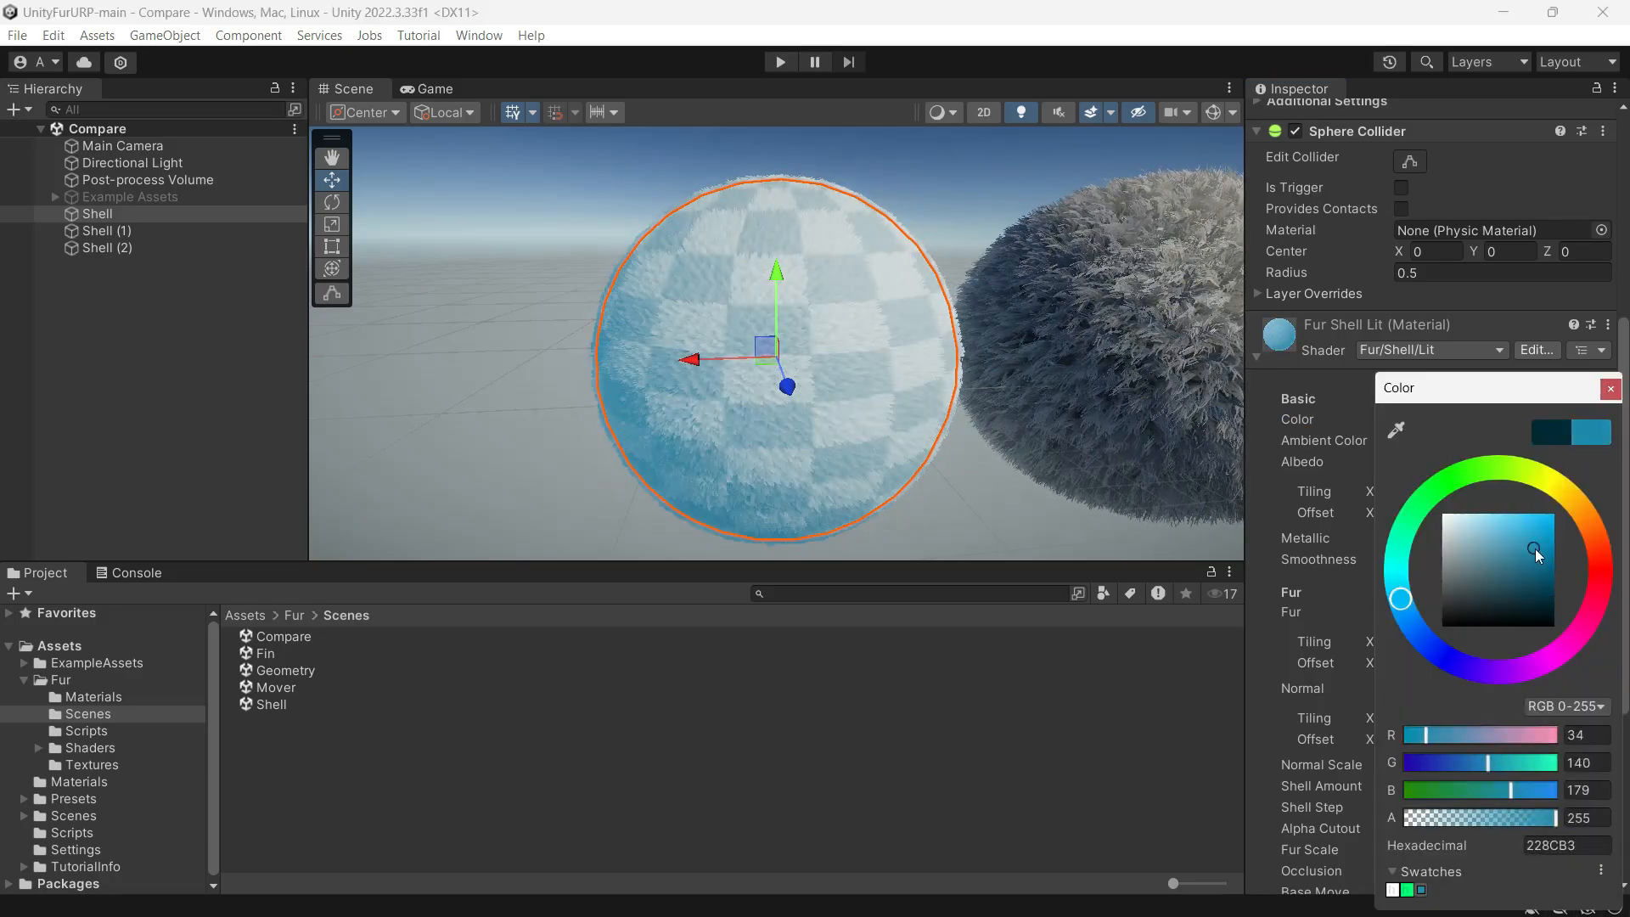
{"action": "left_click", "coordinate": [1614, 390]}
{"action": "key", "text": "ctrl+z"}
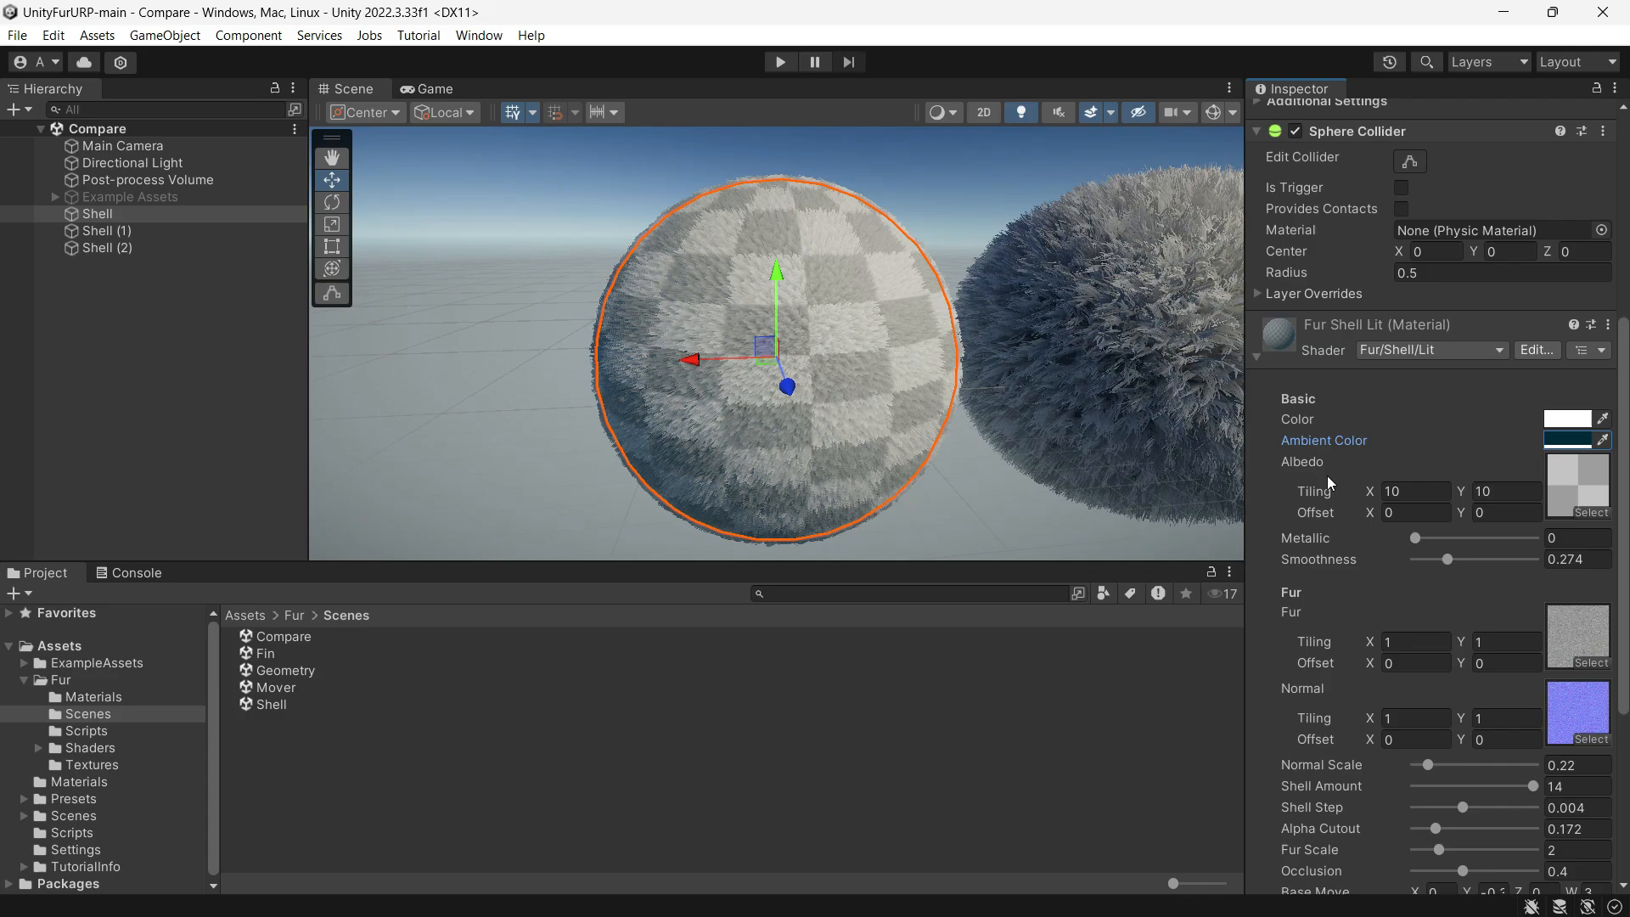
Try Default-Particle, Paintbrush_Normal and other albedo textures, then revert to the checker albedo
{"action": "left_click", "coordinate": [1590, 510]}
{"action": "left_click", "coordinate": [1222, 546]}
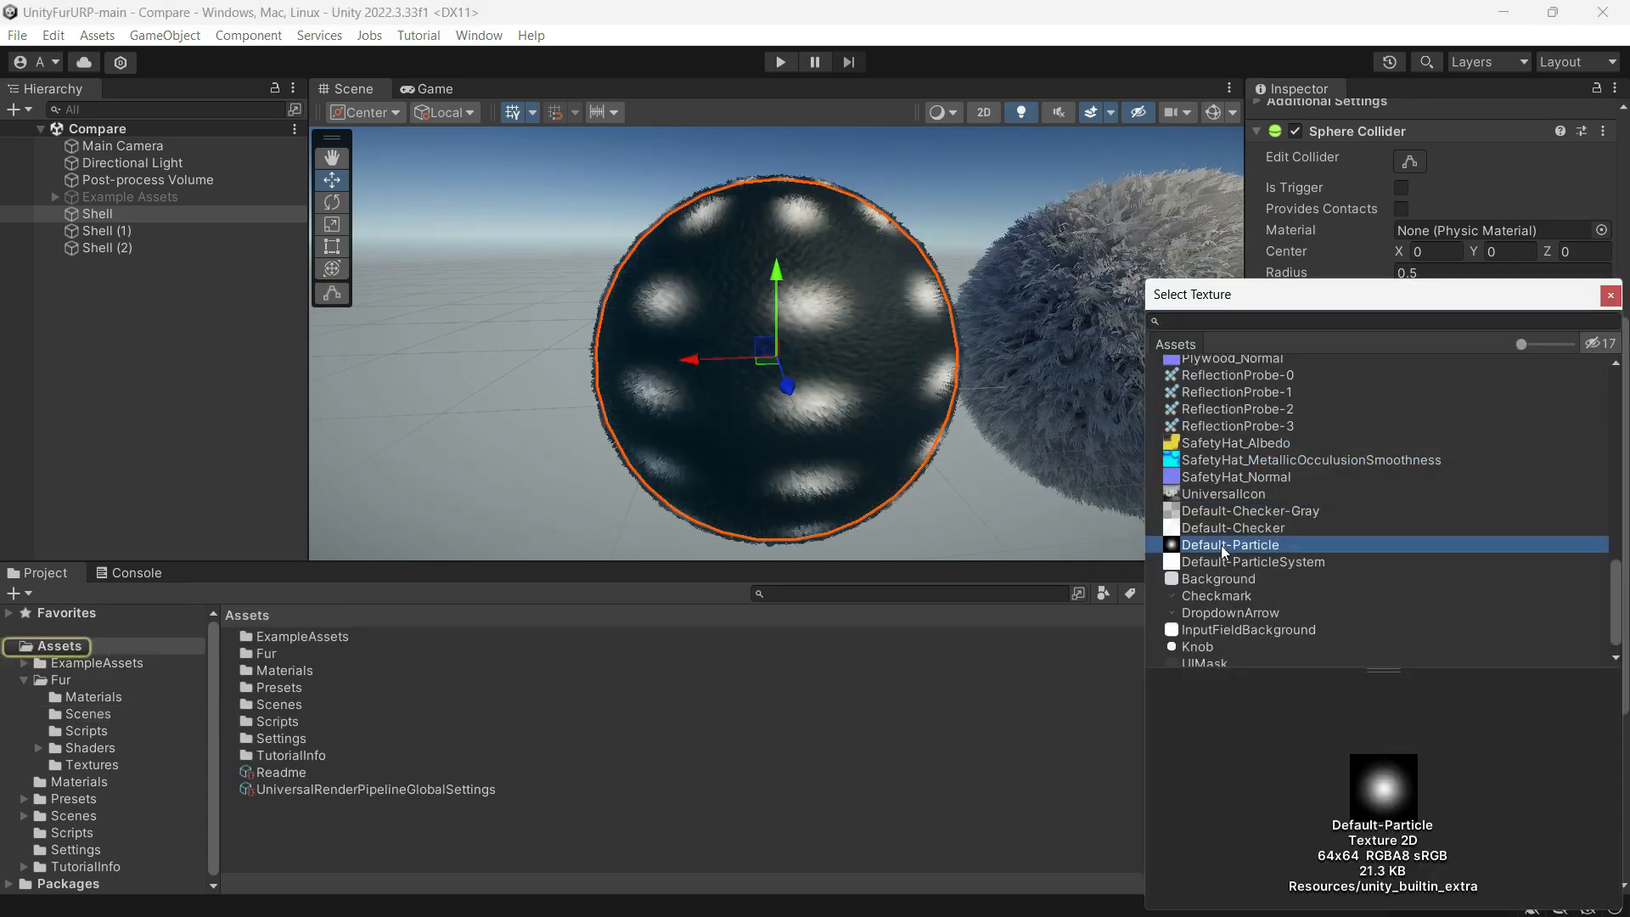
{"action": "scroll", "coordinate": [1239, 421], "scroll_direction": "up", "scroll_amount": 3}
{"action": "left_click", "coordinate": [1240, 417]}
{"action": "scroll", "coordinate": [1255, 409], "scroll_direction": "up", "scroll_amount": 2}
{"action": "scroll", "coordinate": [1299, 423], "scroll_direction": "up", "scroll_amount": 1}
{"action": "left_click", "coordinate": [1300, 423]}
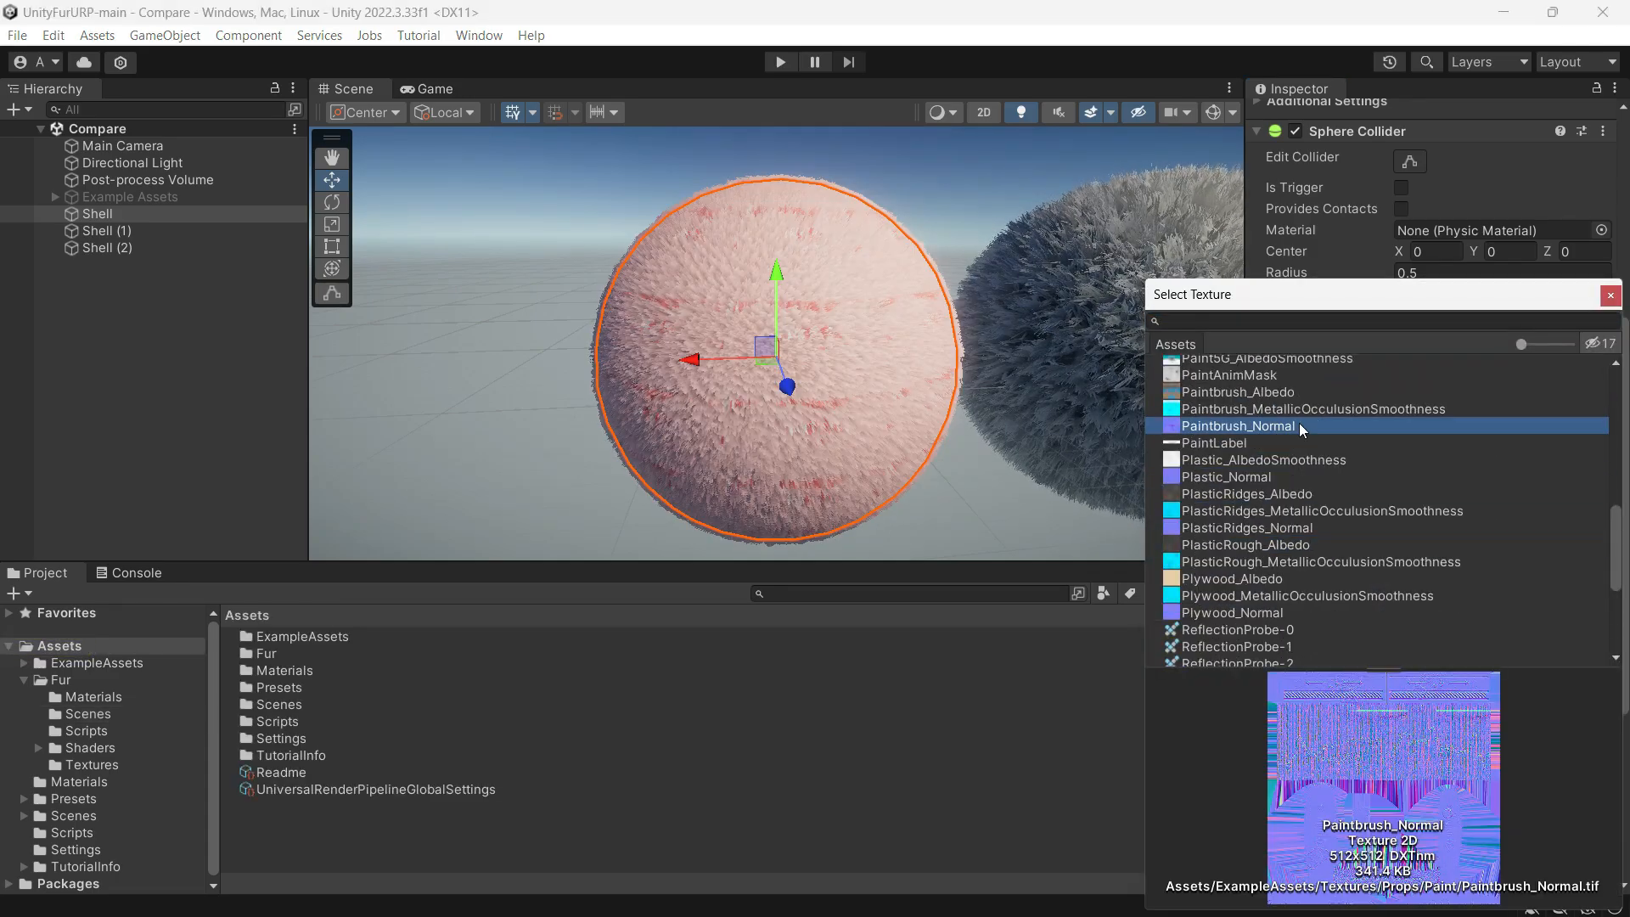
{"action": "double_click", "coordinate": [1292, 495]}
{"action": "key", "text": "ctrl+z"}
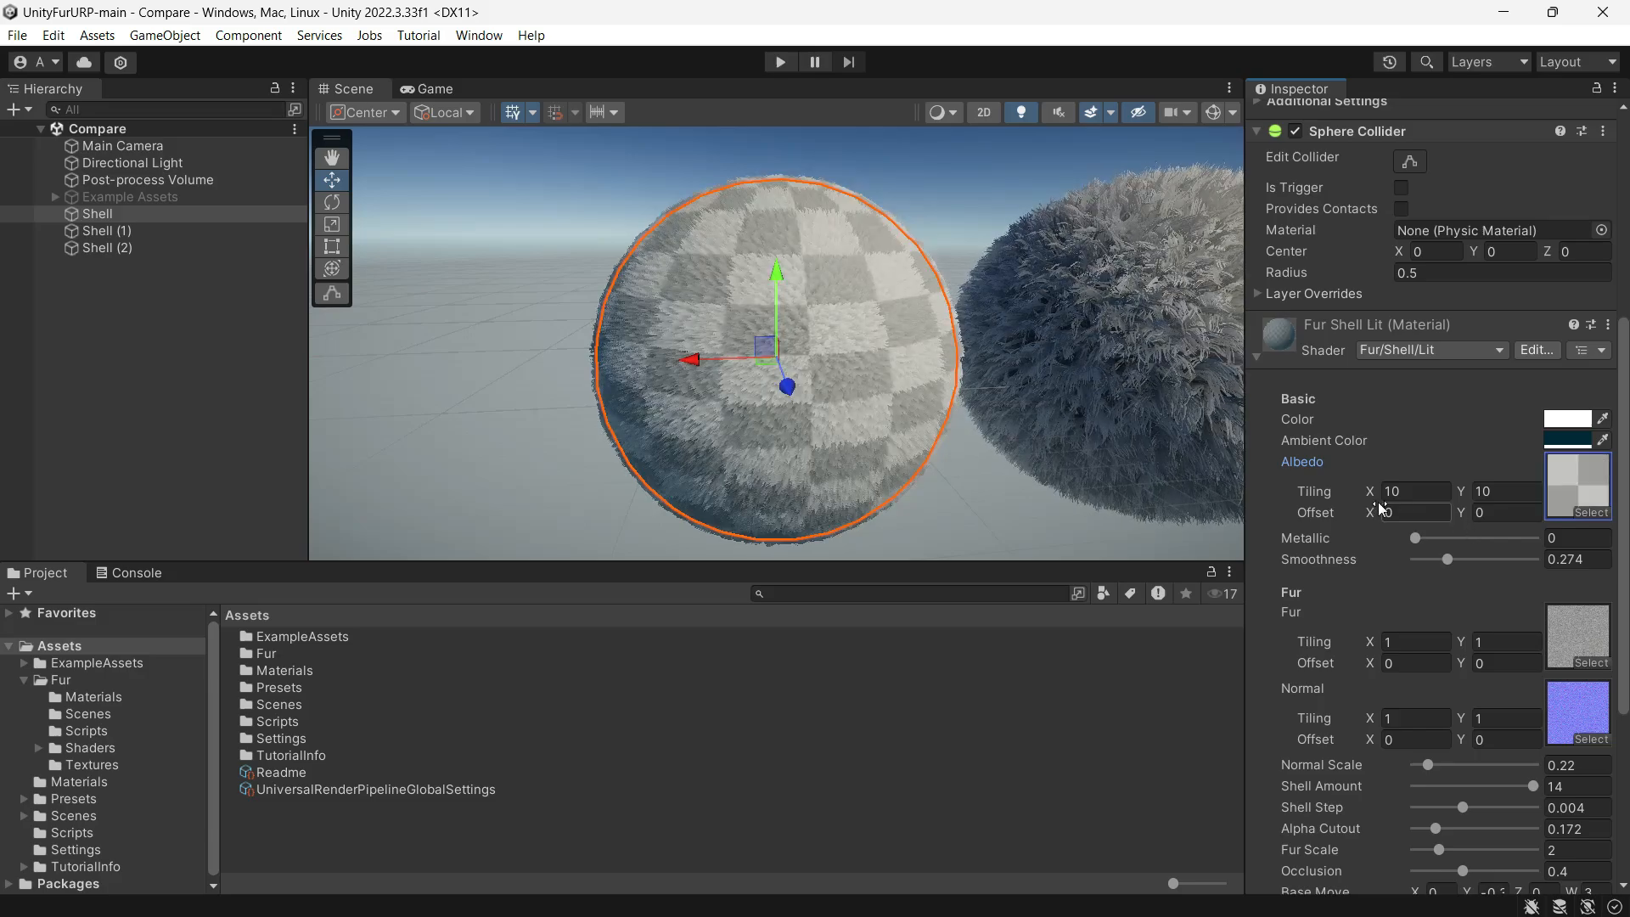
Set Smoothness to 0, keep FurNoise as fur texture and locate FurNormal in Fur/Textures
{"action": "left_click_drag", "start_coordinate": [1447, 559], "coordinate": [1604, 564]}
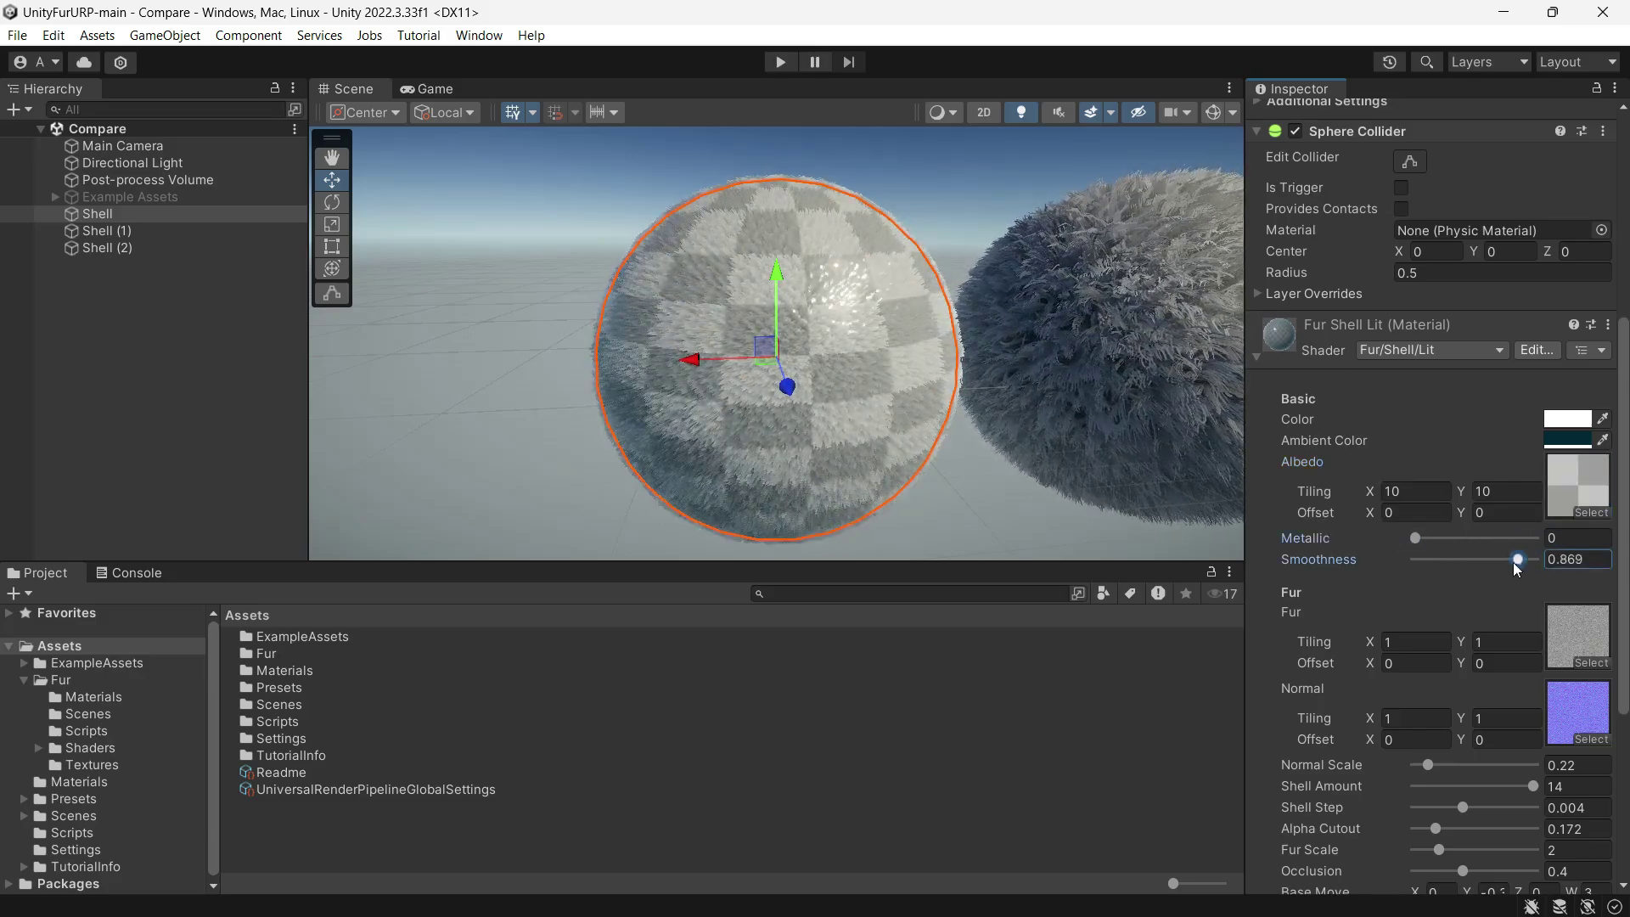
{"action": "scroll", "coordinate": [1513, 562], "scroll_direction": "down", "scroll_amount": 3}
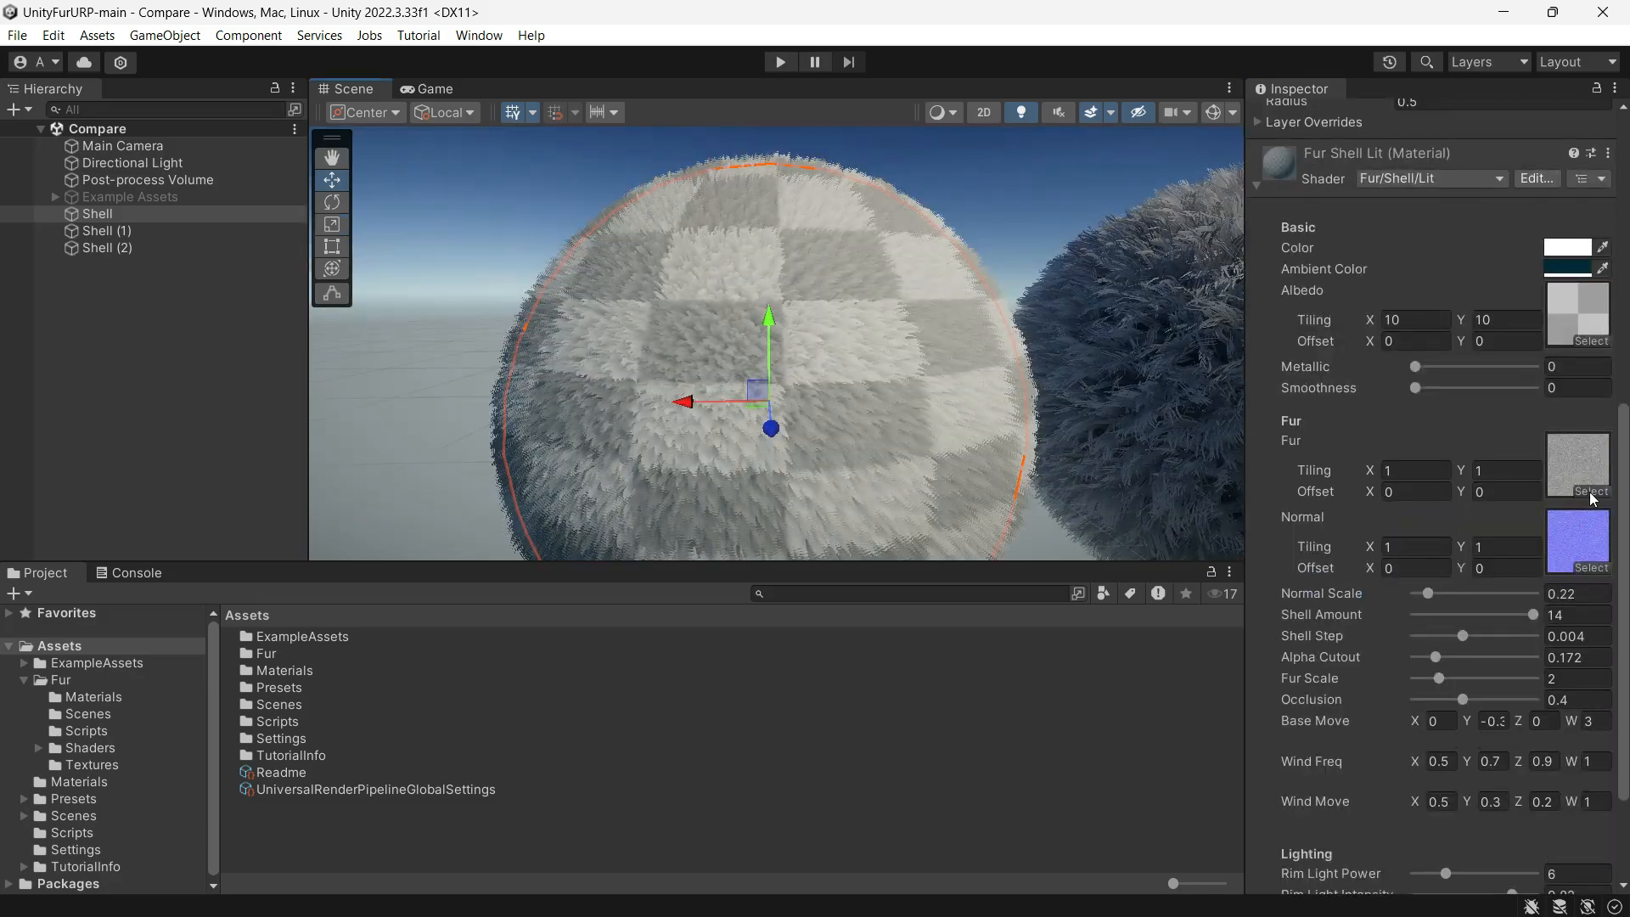
{"action": "left_click", "coordinate": [1592, 500]}
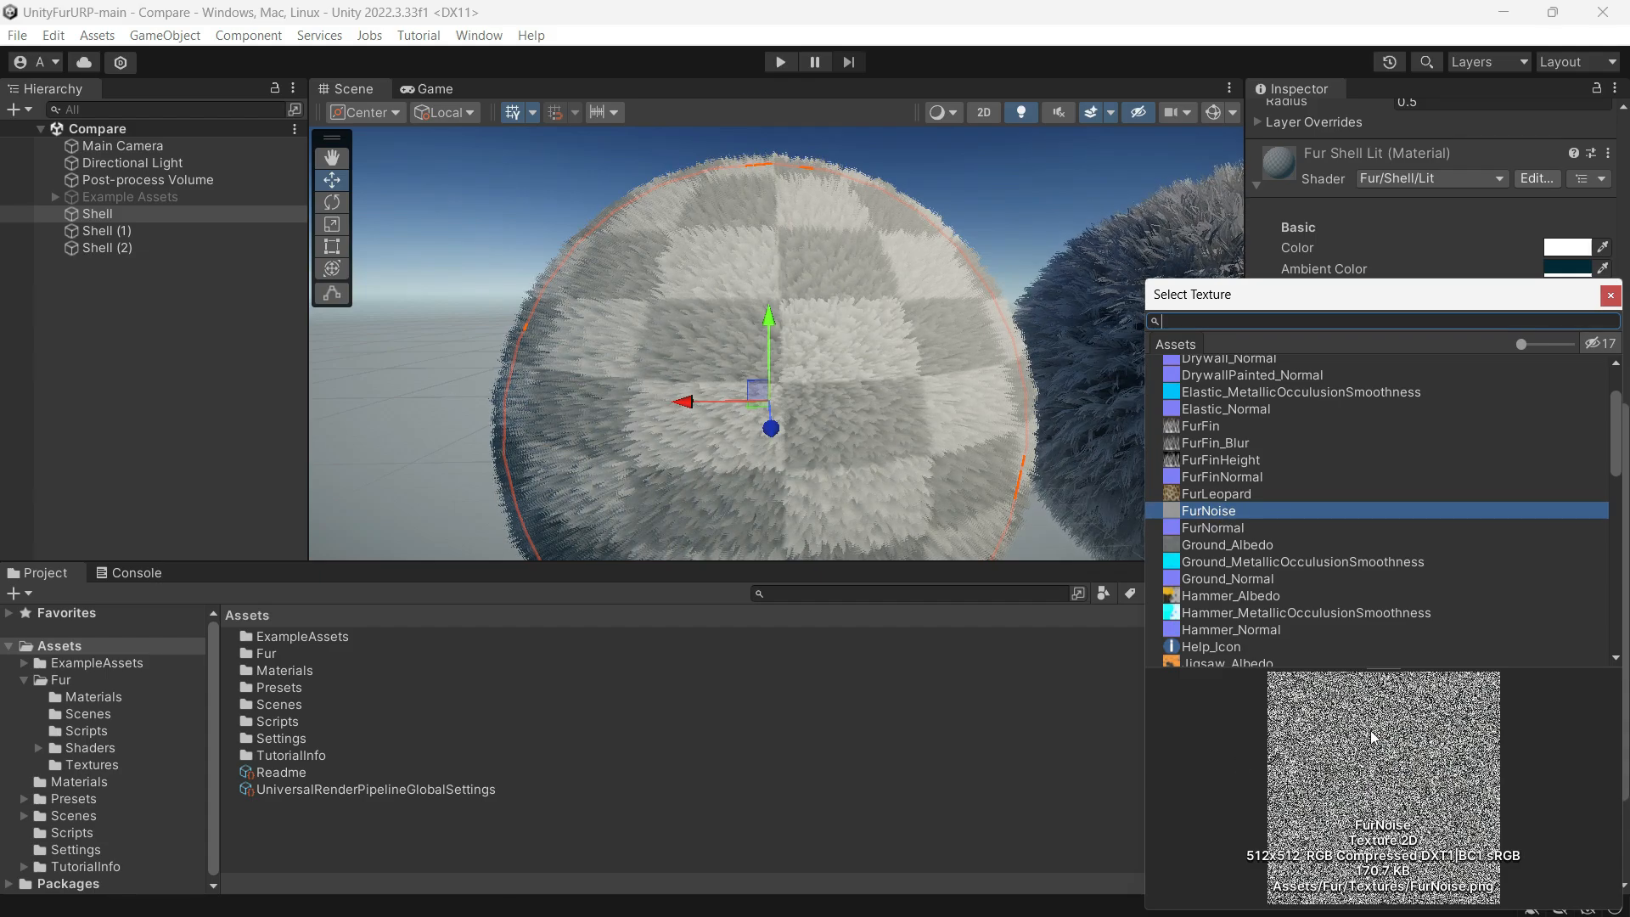
{"action": "double_click", "coordinate": [1225, 533]}
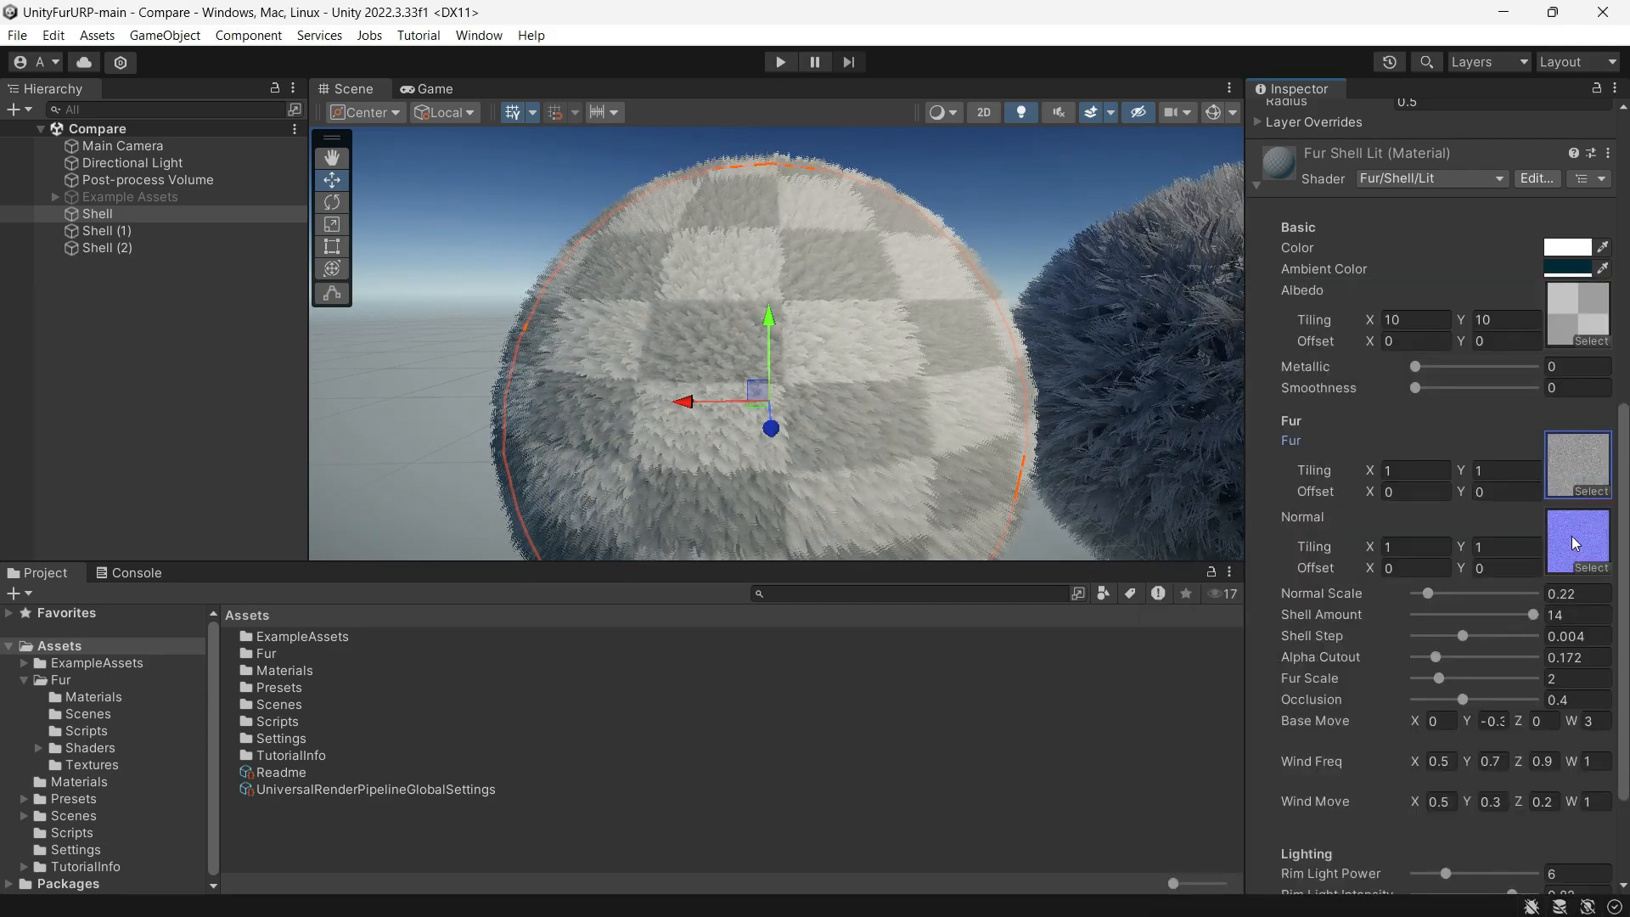
{"action": "left_click", "coordinate": [1573, 537]}
{"action": "scroll", "coordinate": [1521, 568], "scroll_direction": "down", "scroll_amount": 1}
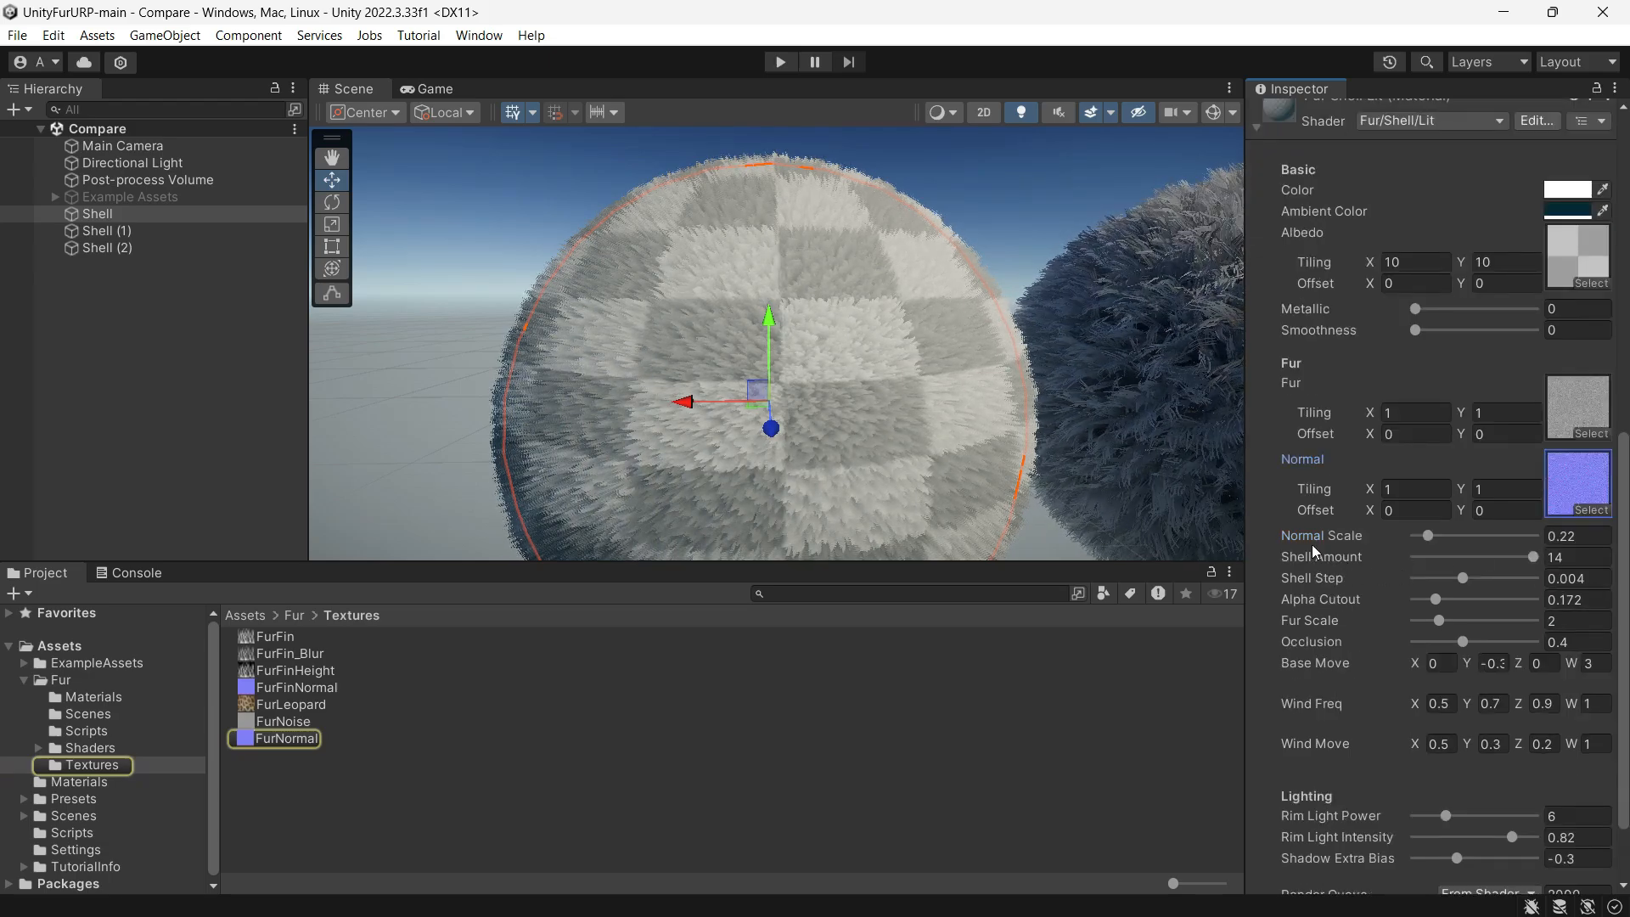
Test Normal Scale, Shell Amount, Alpha Cutout and Fur Scale, restoring normal scale 0.22 and fur scale 2
{"action": "left_click_drag", "start_coordinate": [1428, 537], "coordinate": [1441, 537]}
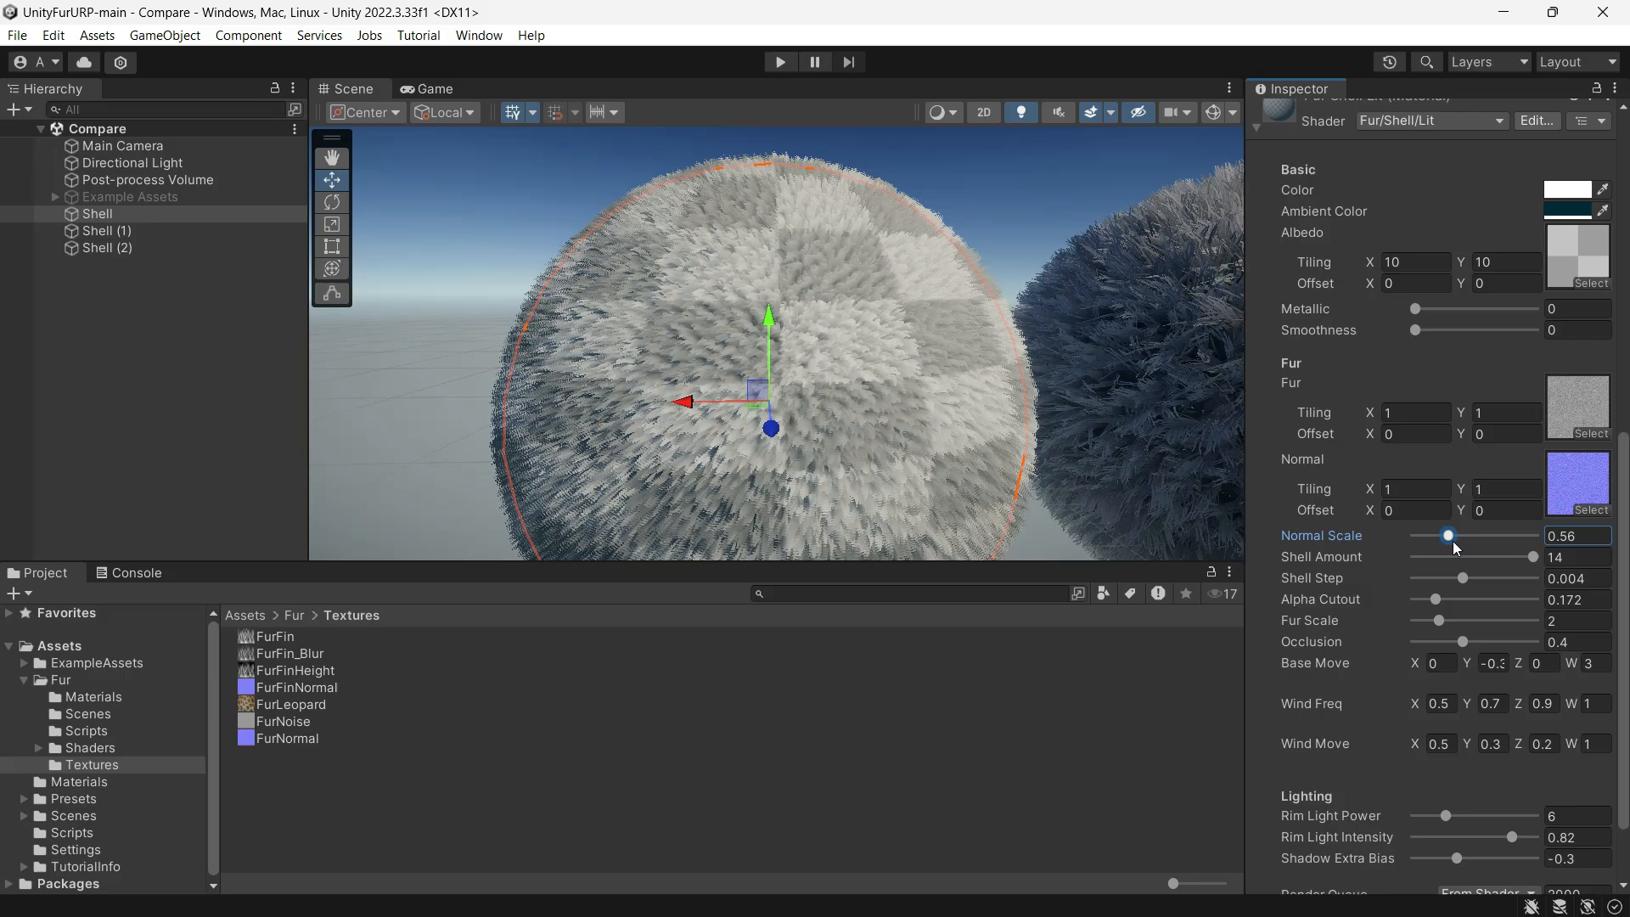
{"action": "left_click_drag", "start_coordinate": [1453, 537], "coordinate": [1428, 537]}
{"action": "mouse_move", "coordinate": [1533, 557]}
{"action": "left_mouse_down"}
{"action": "mouse_move", "coordinate": [1408, 557]}
{"action": "mouse_move", "coordinate": [1533, 557]}
{"action": "mouse_move", "coordinate": [1401, 578]}
{"action": "mouse_move", "coordinate": [1535, 578]}
{"action": "mouse_move", "coordinate": [1400, 579]}
{"action": "mouse_move", "coordinate": [1534, 578]}
{"action": "mouse_move", "coordinate": [1463, 579]}
{"action": "left_mouse_up"}
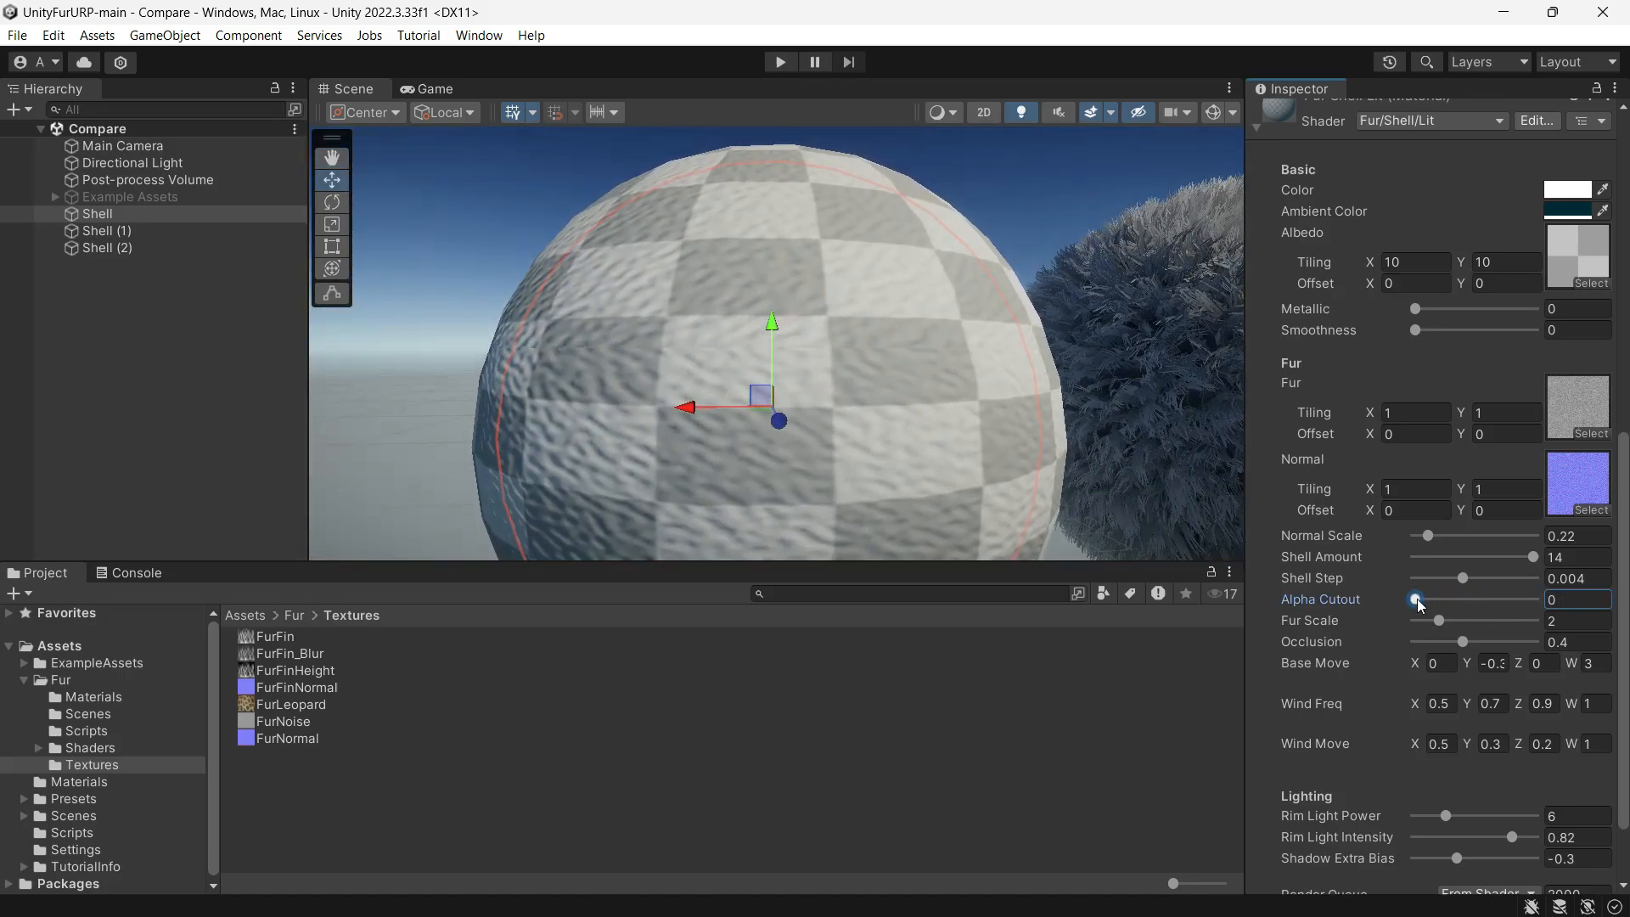
{"action": "mouse_move", "coordinate": [1416, 599]}
{"action": "left_mouse_down"}
{"action": "mouse_move", "coordinate": [1443, 599]}
{"action": "mouse_move", "coordinate": [1408, 600]}
{"action": "left_mouse_up"}
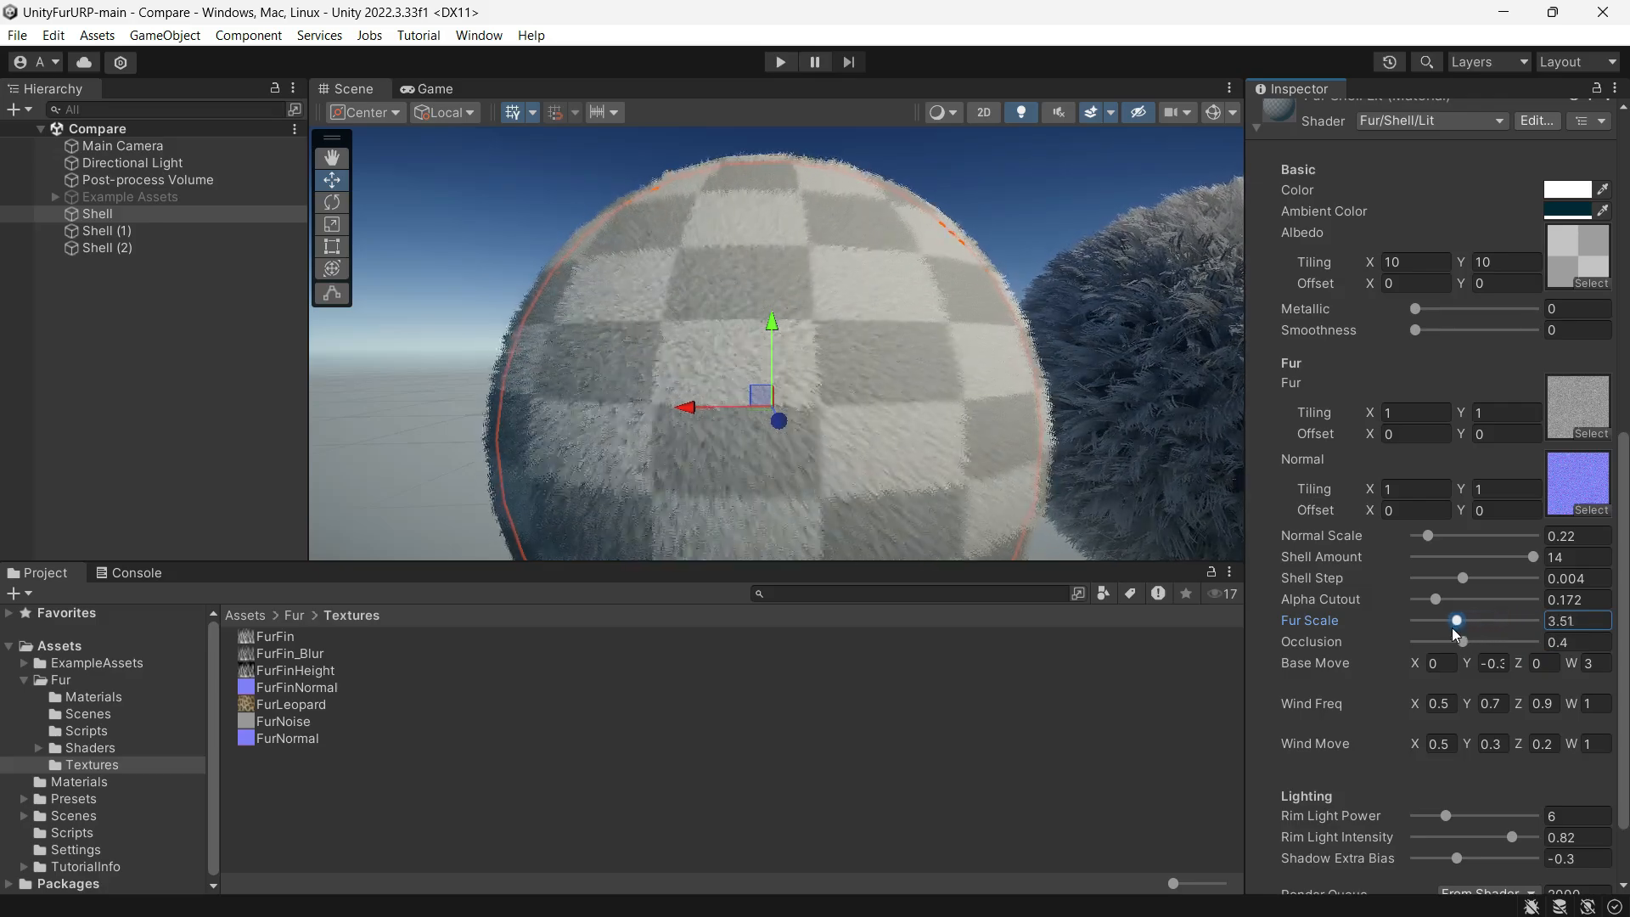
{"action": "mouse_move", "coordinate": [1456, 620]}
{"action": "left_mouse_down"}
{"action": "mouse_move", "coordinate": [1439, 621]}
{"action": "mouse_move", "coordinate": [1505, 642]}
{"action": "left_mouse_up"}
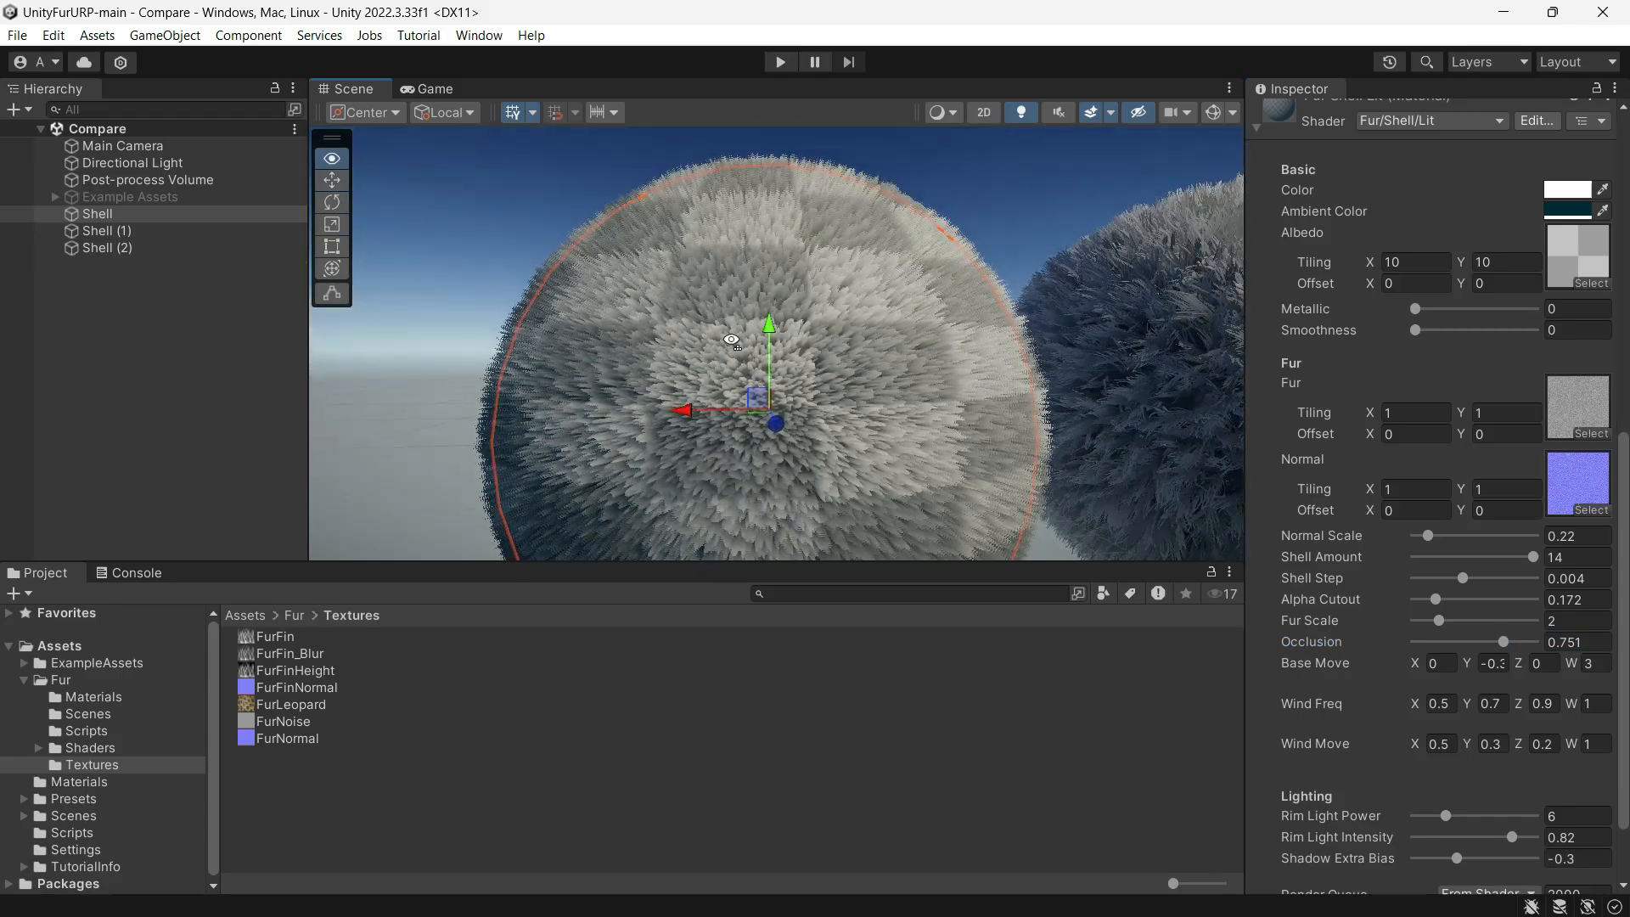
{"action": "scroll", "coordinate": [733, 369], "scroll_direction": "up", "scroll_amount": 5}
{"action": "scroll", "coordinate": [733, 371], "scroll_direction": "down", "scroll_amount": 5}
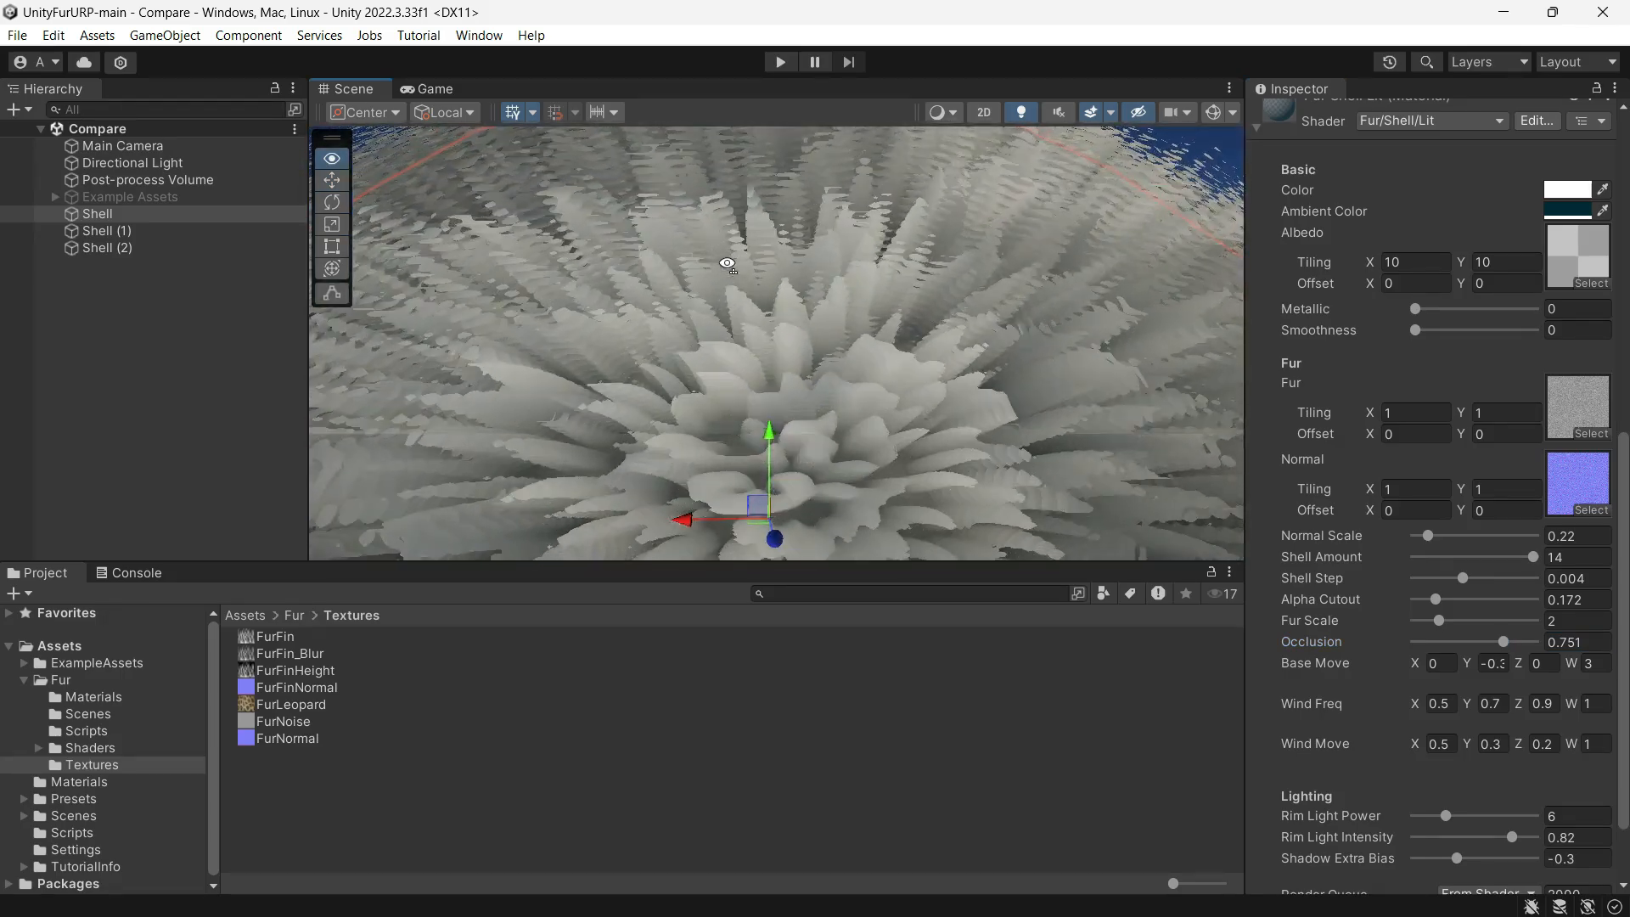
{"action": "scroll", "coordinate": [1423, 580], "scroll_direction": "down", "scroll_amount": 3}
Adjust Base Move and Wind Freq along X, then raise Shadow Extra Bias to 0.02
{"action": "left_click_drag", "start_coordinate": [1415, 572], "coordinate": [1428, 572]}
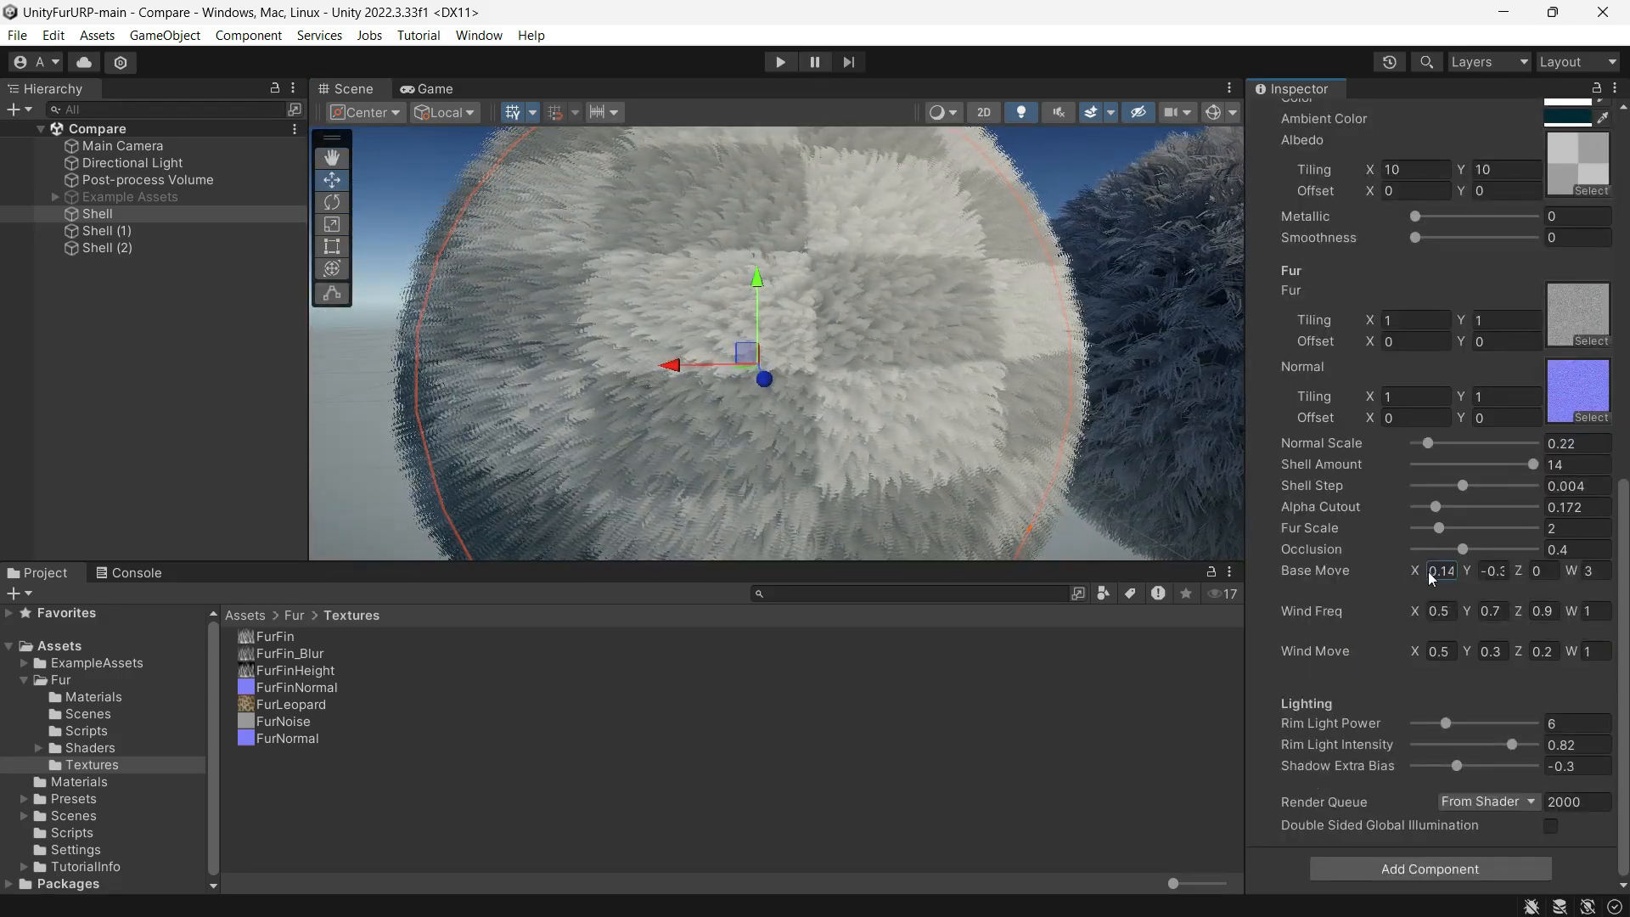
{"action": "mouse_move", "coordinate": [137, 623]}
{"action": "left_mouse_down"}
{"action": "mouse_move", "coordinate": [1227, 598]}
{"action": "mouse_move", "coordinate": [1481, 620]}
{"action": "left_mouse_up"}
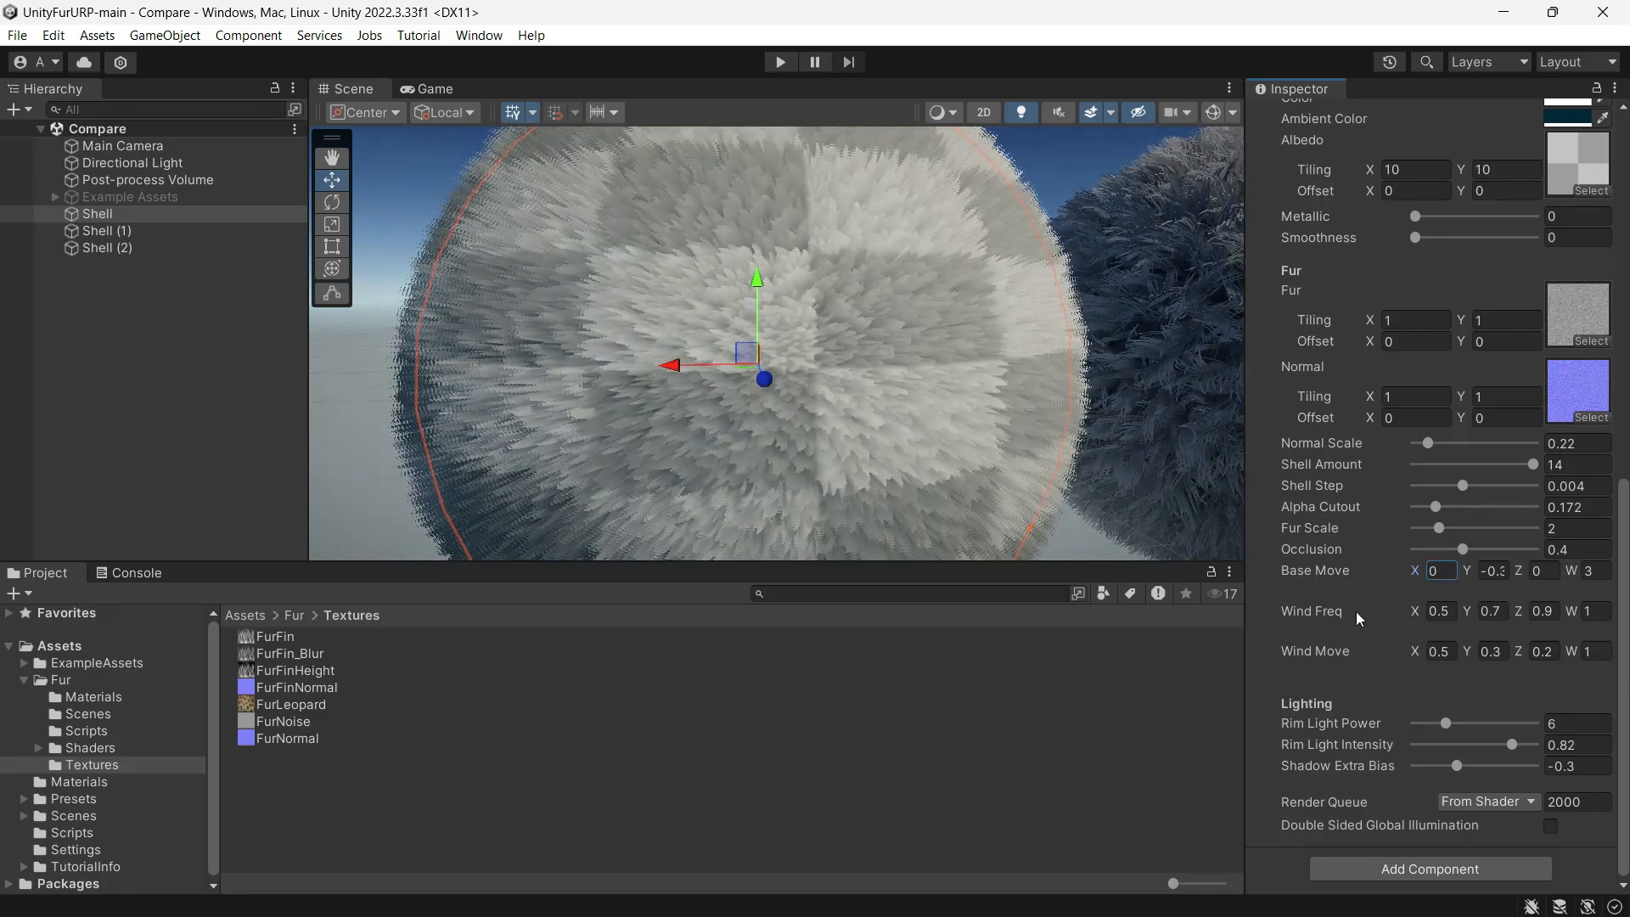
{"action": "left_click_drag", "start_coordinate": [1416, 612], "coordinate": [1479, 613]}
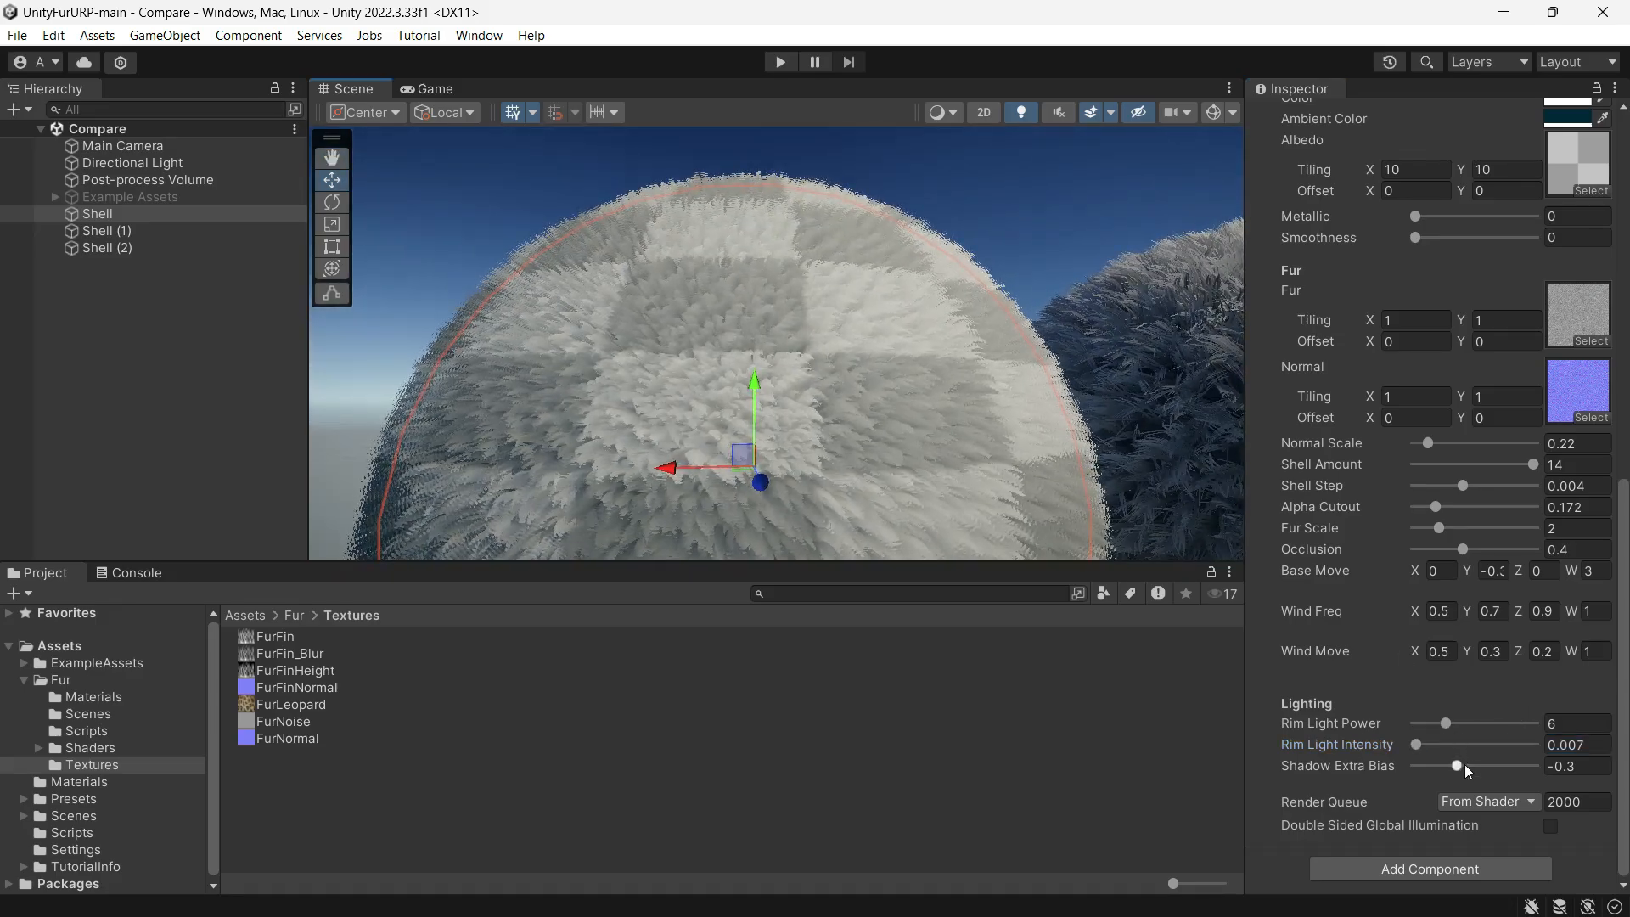
{"action": "right_click_drag", "start_coordinate": [930, 535], "coordinate": [931, 488]}
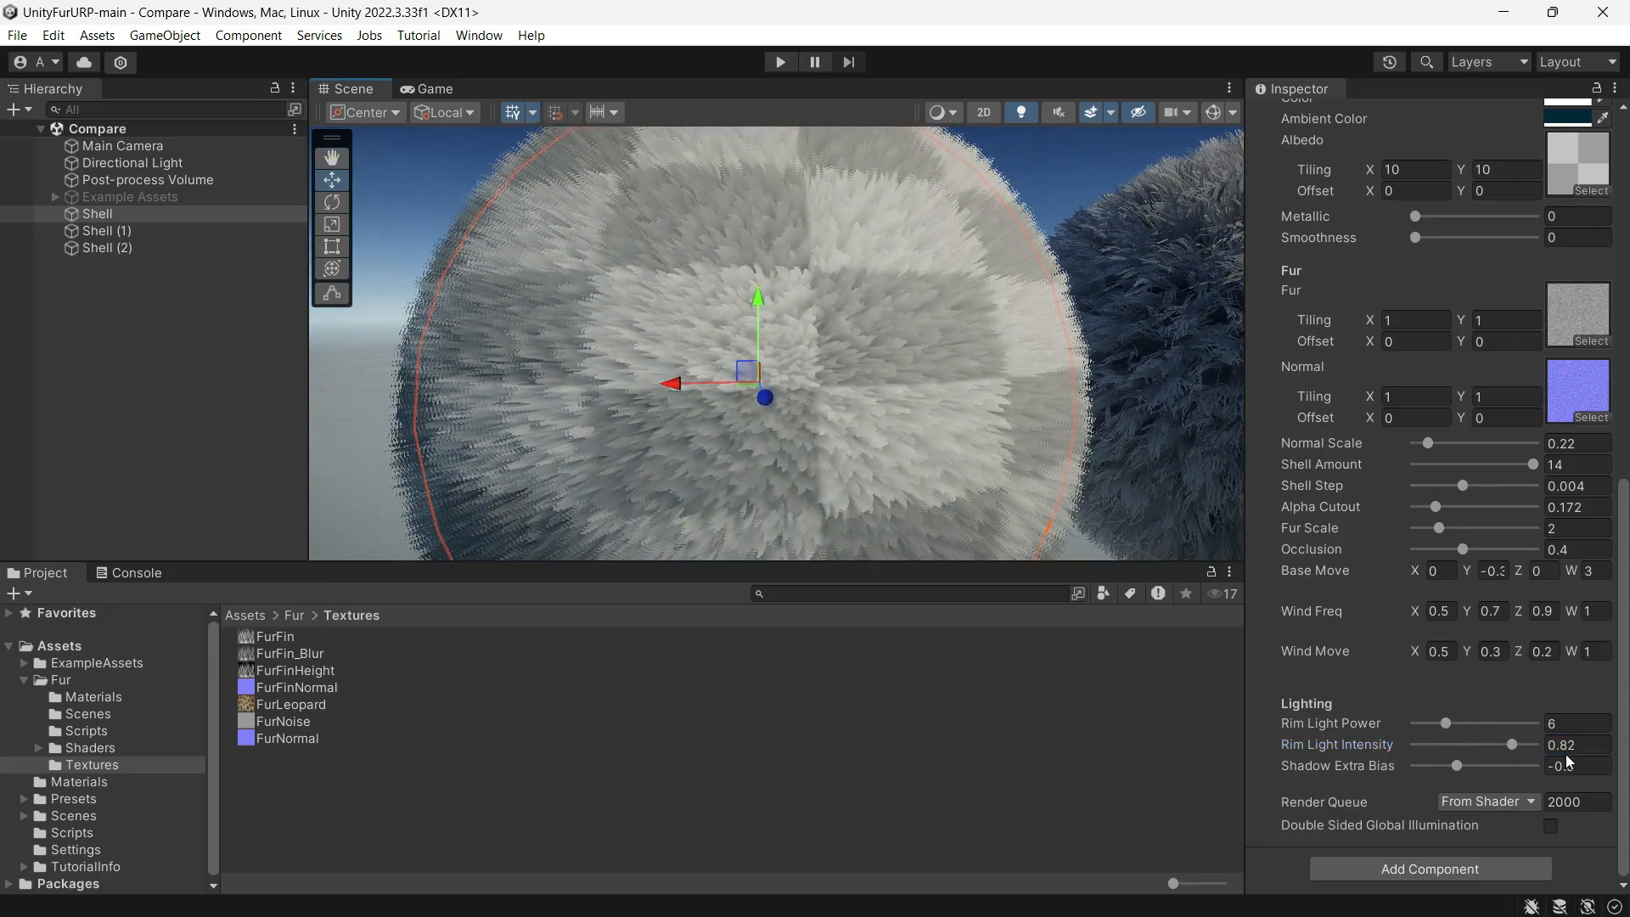
{"action": "mouse_move", "coordinate": [1459, 766]}
{"action": "left_mouse_down"}
{"action": "mouse_move", "coordinate": [1550, 778]}
{"action": "mouse_move", "coordinate": [1476, 766]}
{"action": "left_mouse_up"}
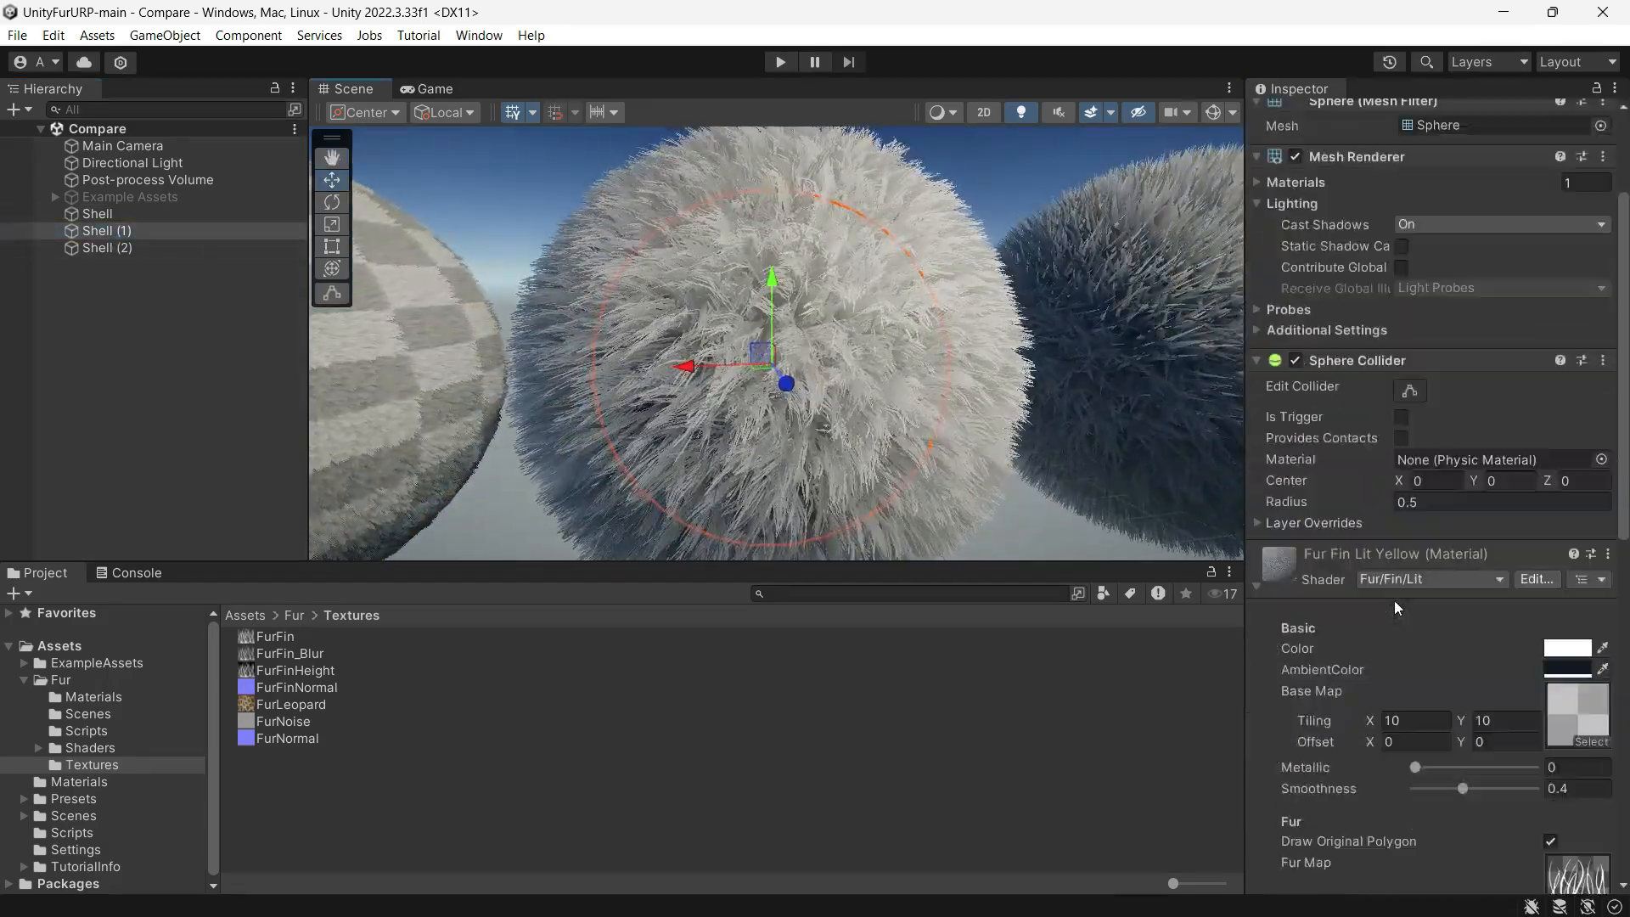
{"action": "scroll", "coordinate": [1459, 609], "scroll_direction": "down", "scroll_amount": 1}
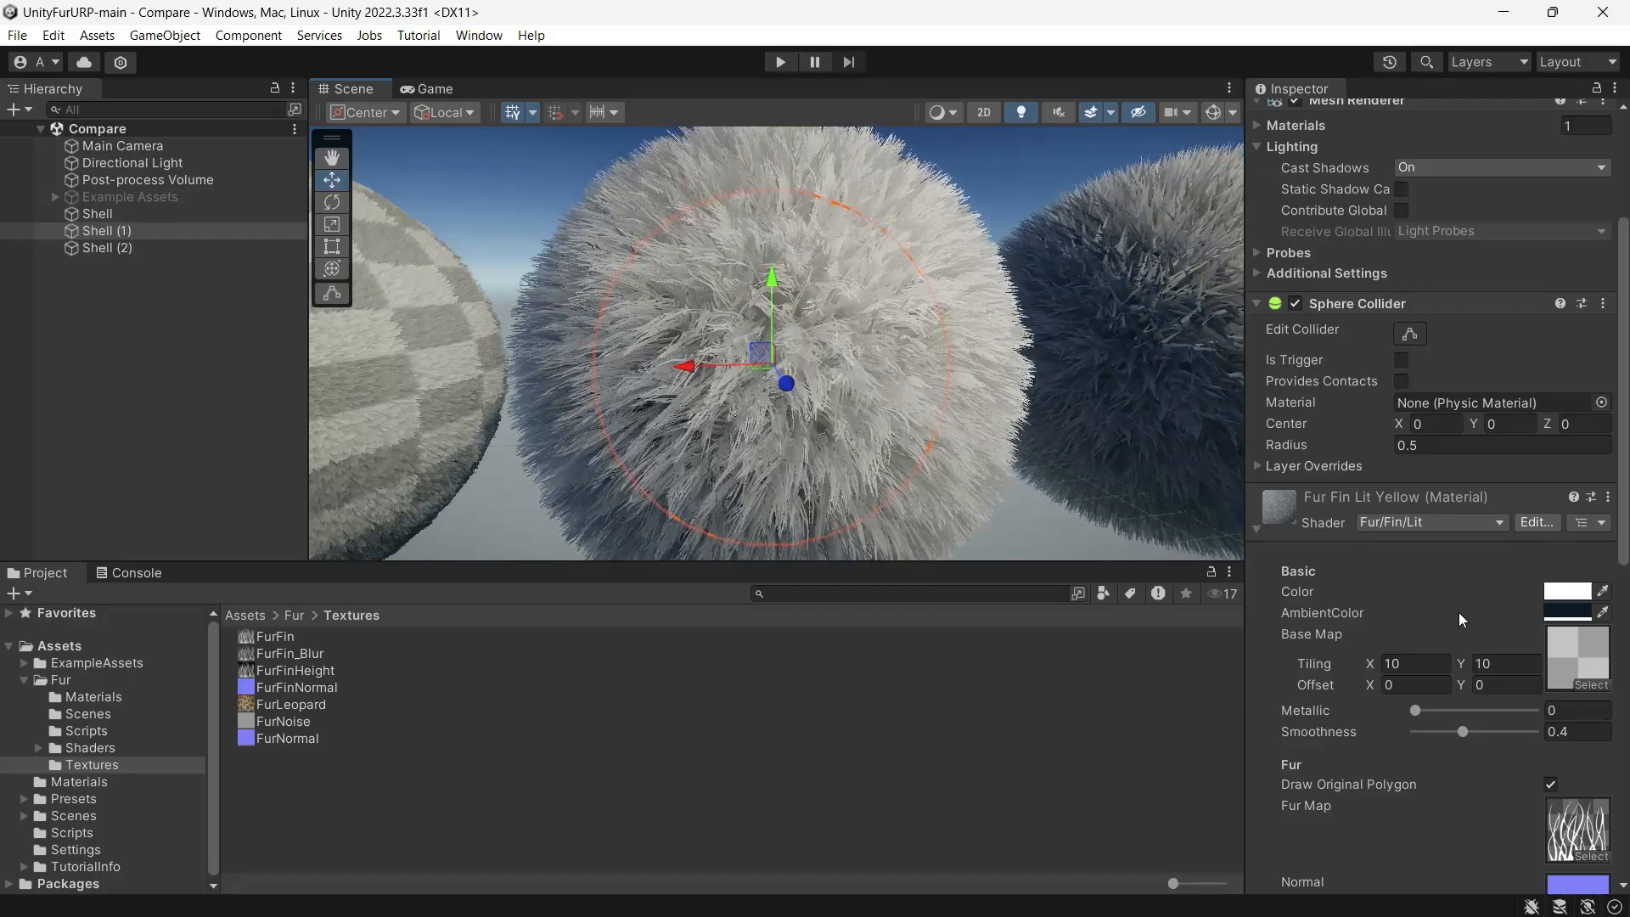
{"action": "scroll", "coordinate": [1460, 613], "scroll_direction": "down", "scroll_amount": 2}
{"action": "scroll", "coordinate": [1528, 612], "scroll_direction": "down", "scroll_amount": 3}
Check the FurFin_Blur fur map, test face normal, joints and fur length, restoring length 0.2
{"action": "left_click", "coordinate": [1588, 557]}
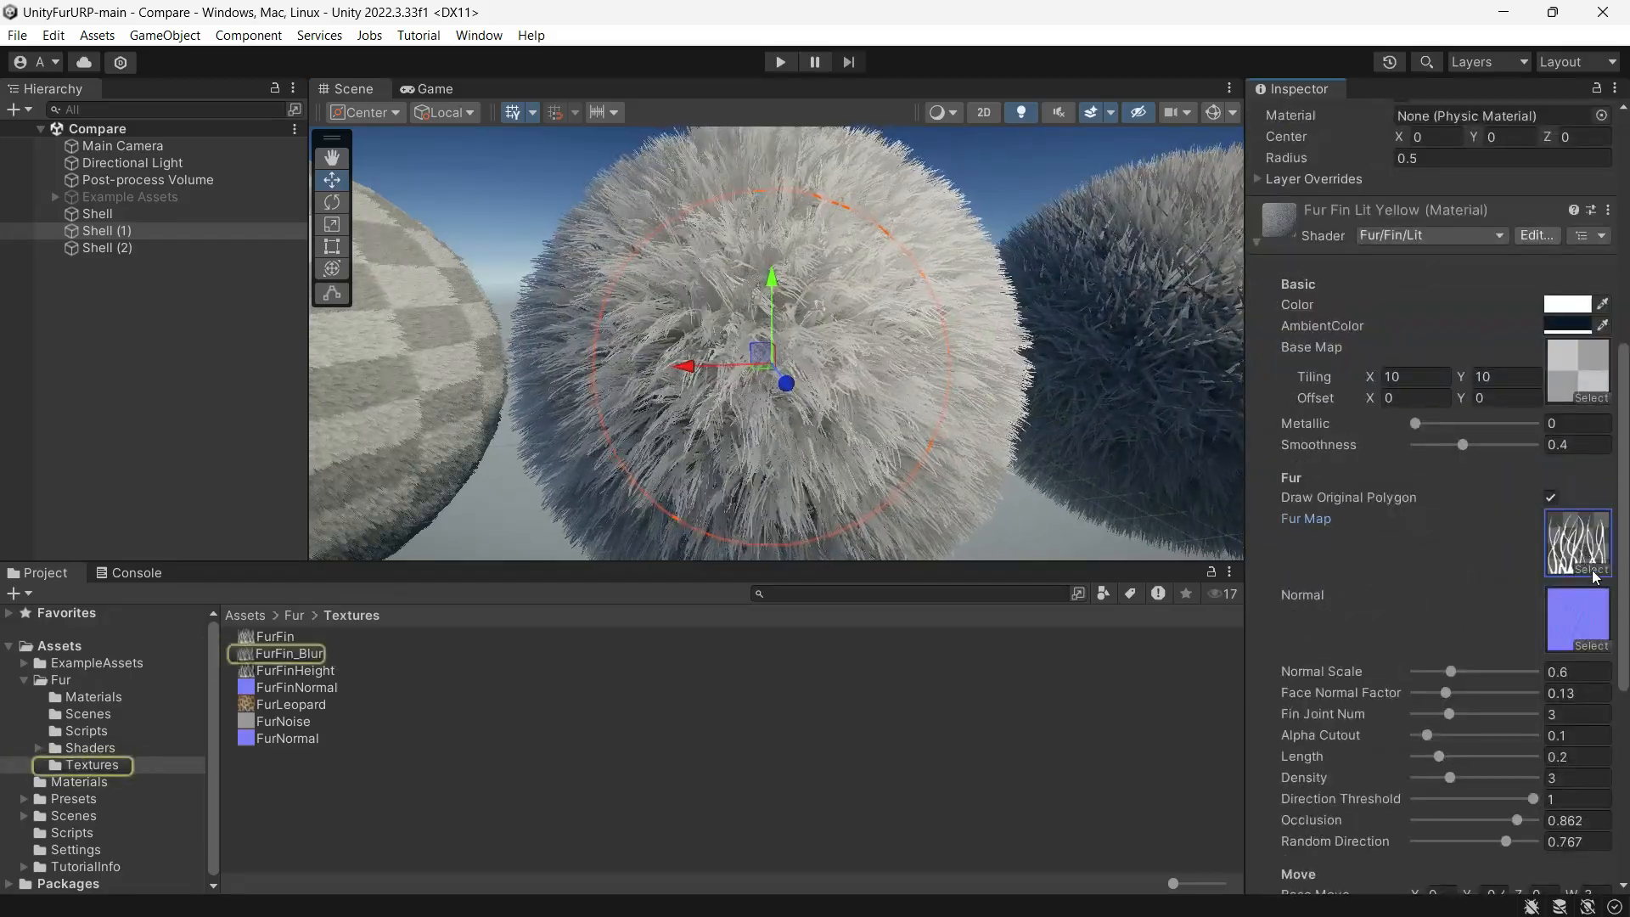
{"action": "left_click", "coordinate": [1594, 576]}
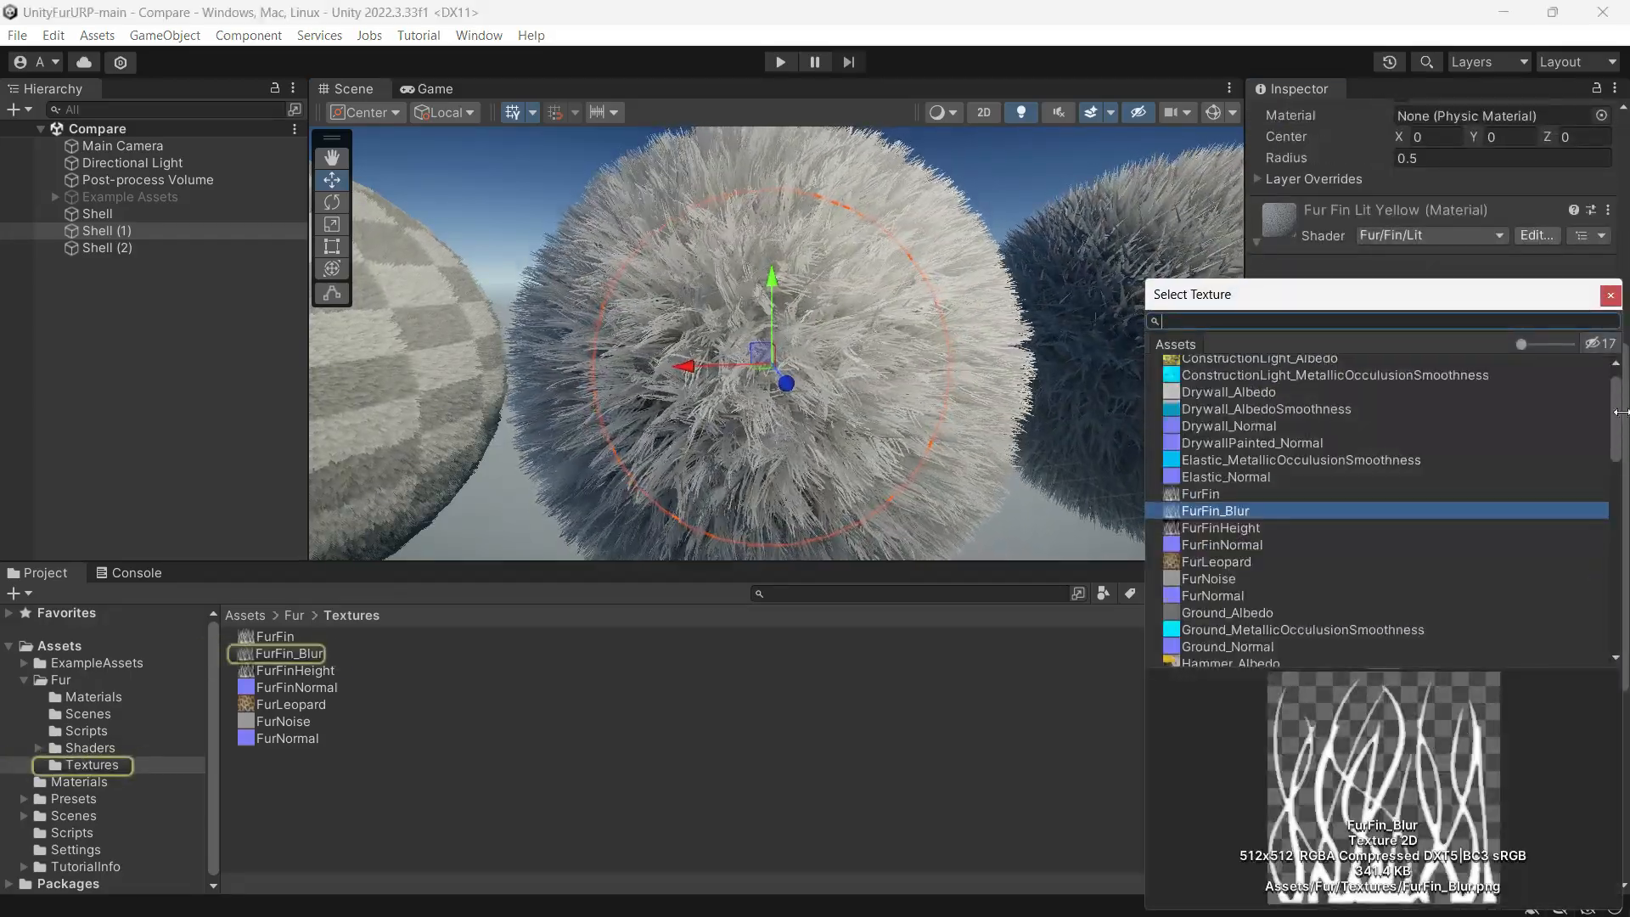
{"action": "left_click", "coordinate": [1613, 296]}
{"action": "scroll", "coordinate": [1558, 583], "scroll_direction": "down", "scroll_amount": 2}
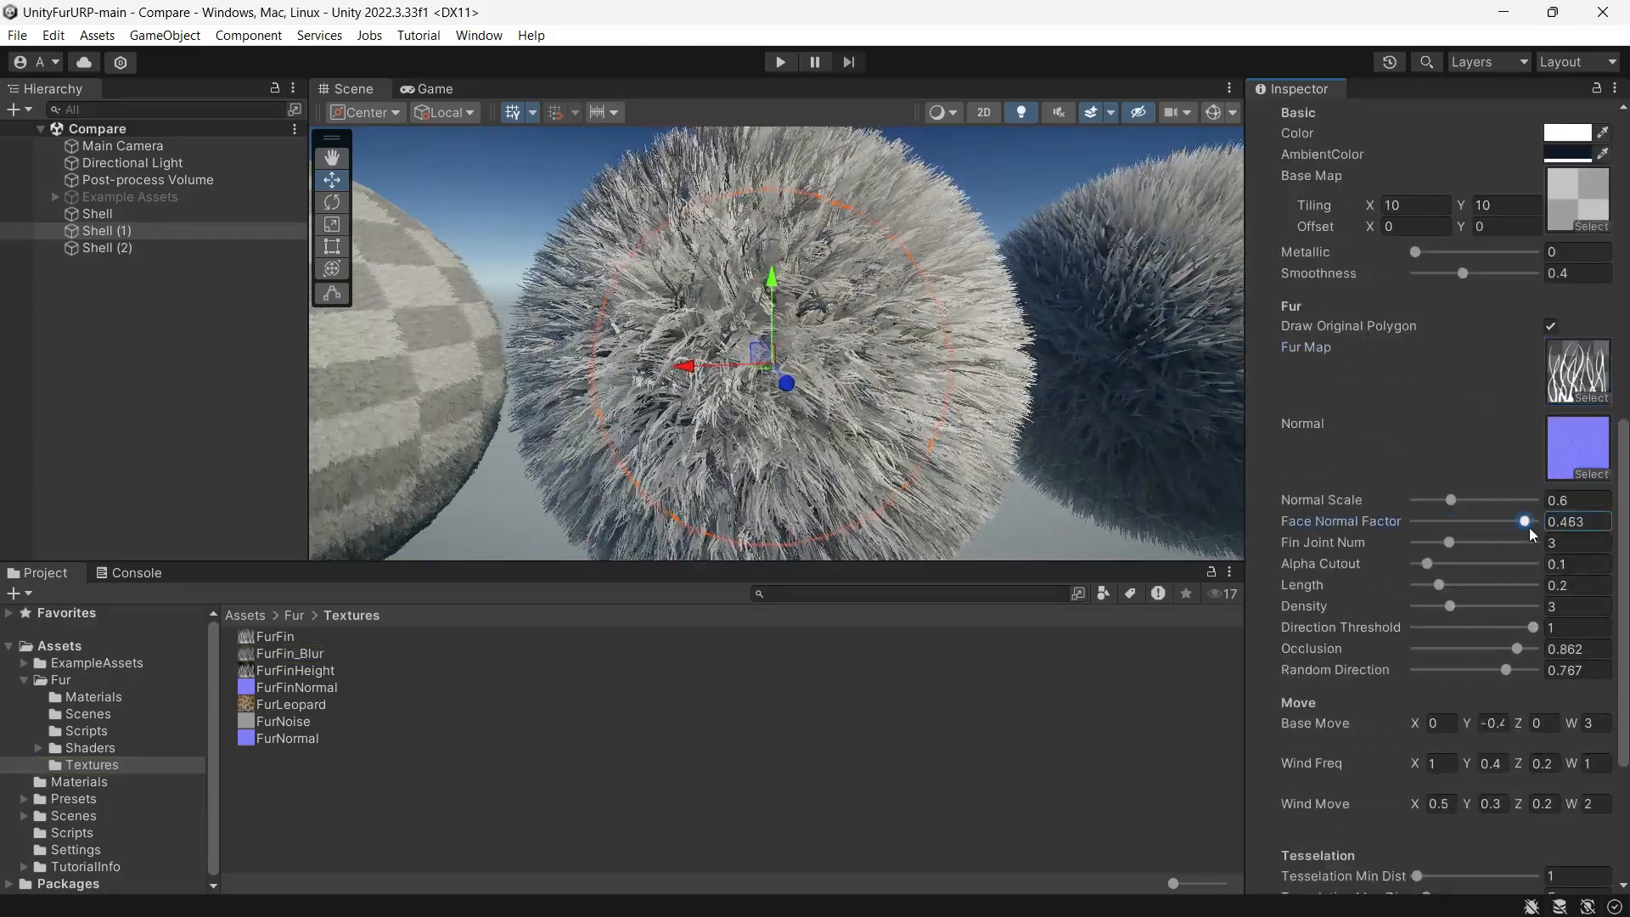
{"action": "mouse_move", "coordinate": [1454, 521]}
{"action": "left_mouse_down"}
{"action": "mouse_move", "coordinate": [1412, 521]}
{"action": "mouse_move", "coordinate": [1446, 521]}
{"action": "left_mouse_up"}
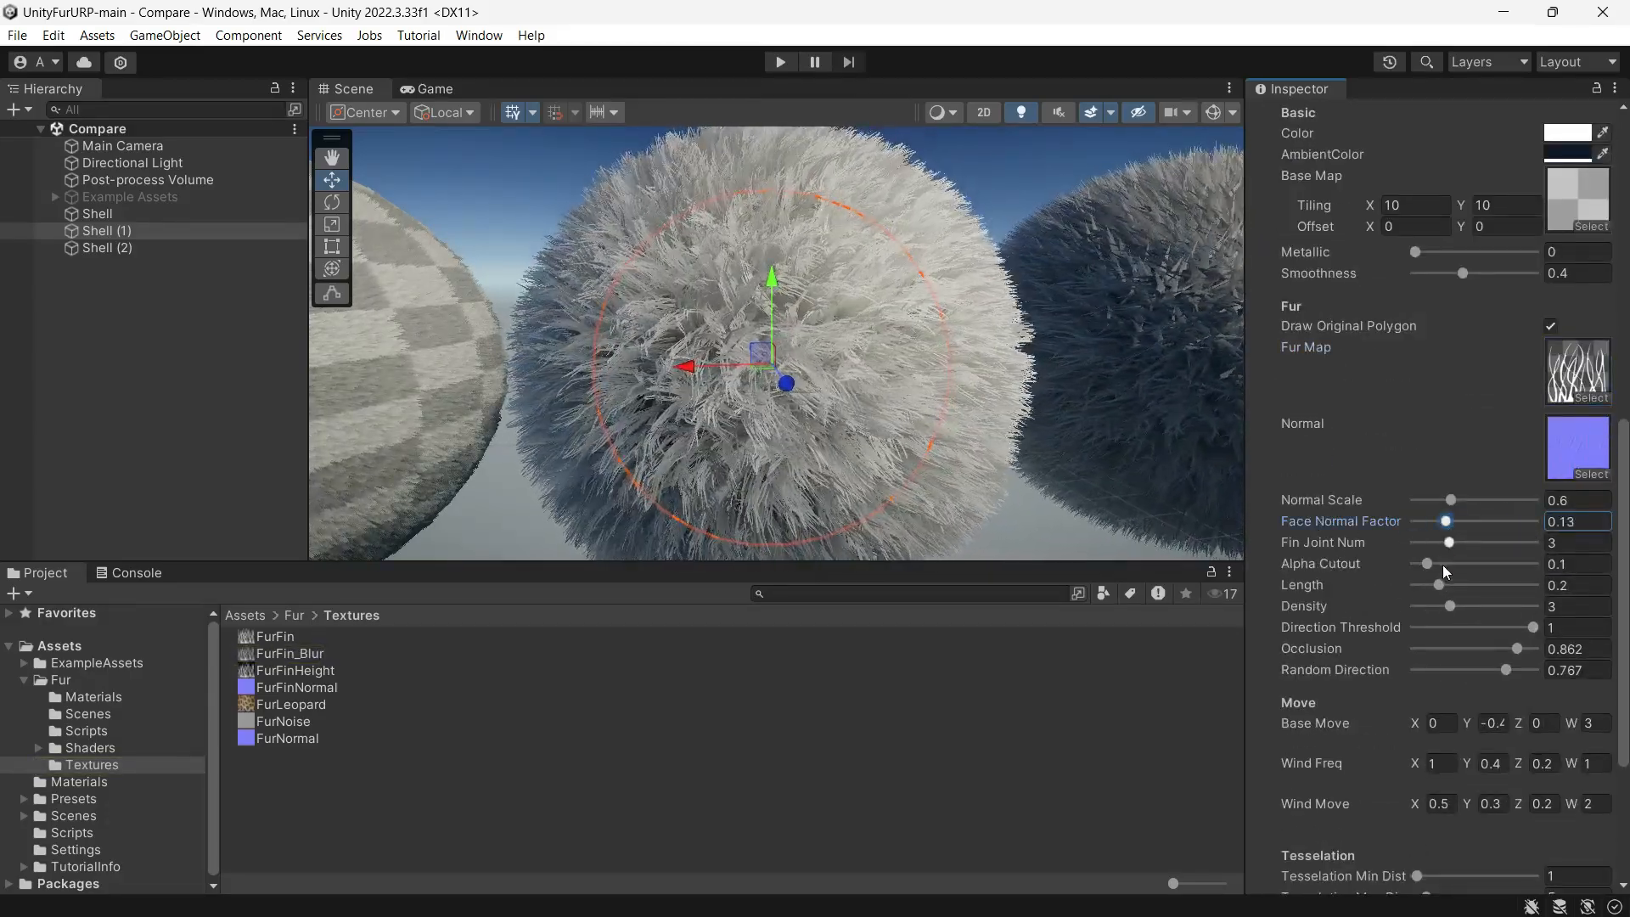
{"action": "left_click", "coordinate": [1450, 542]}
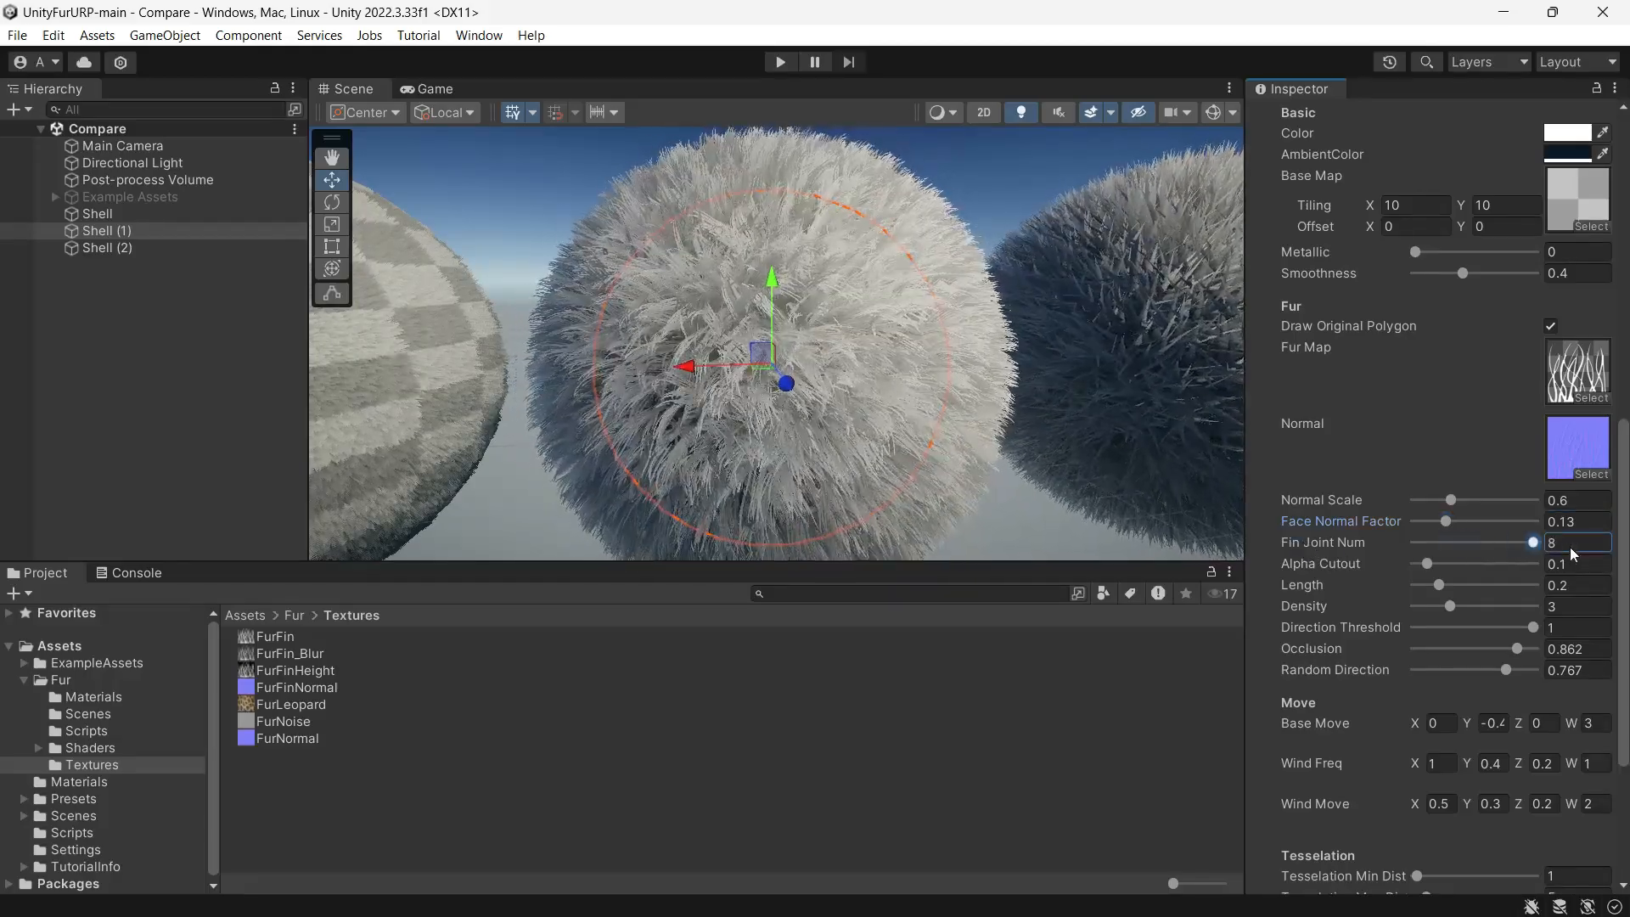
{"action": "left_click_drag", "start_coordinate": [1444, 586], "coordinate": [1423, 587]}
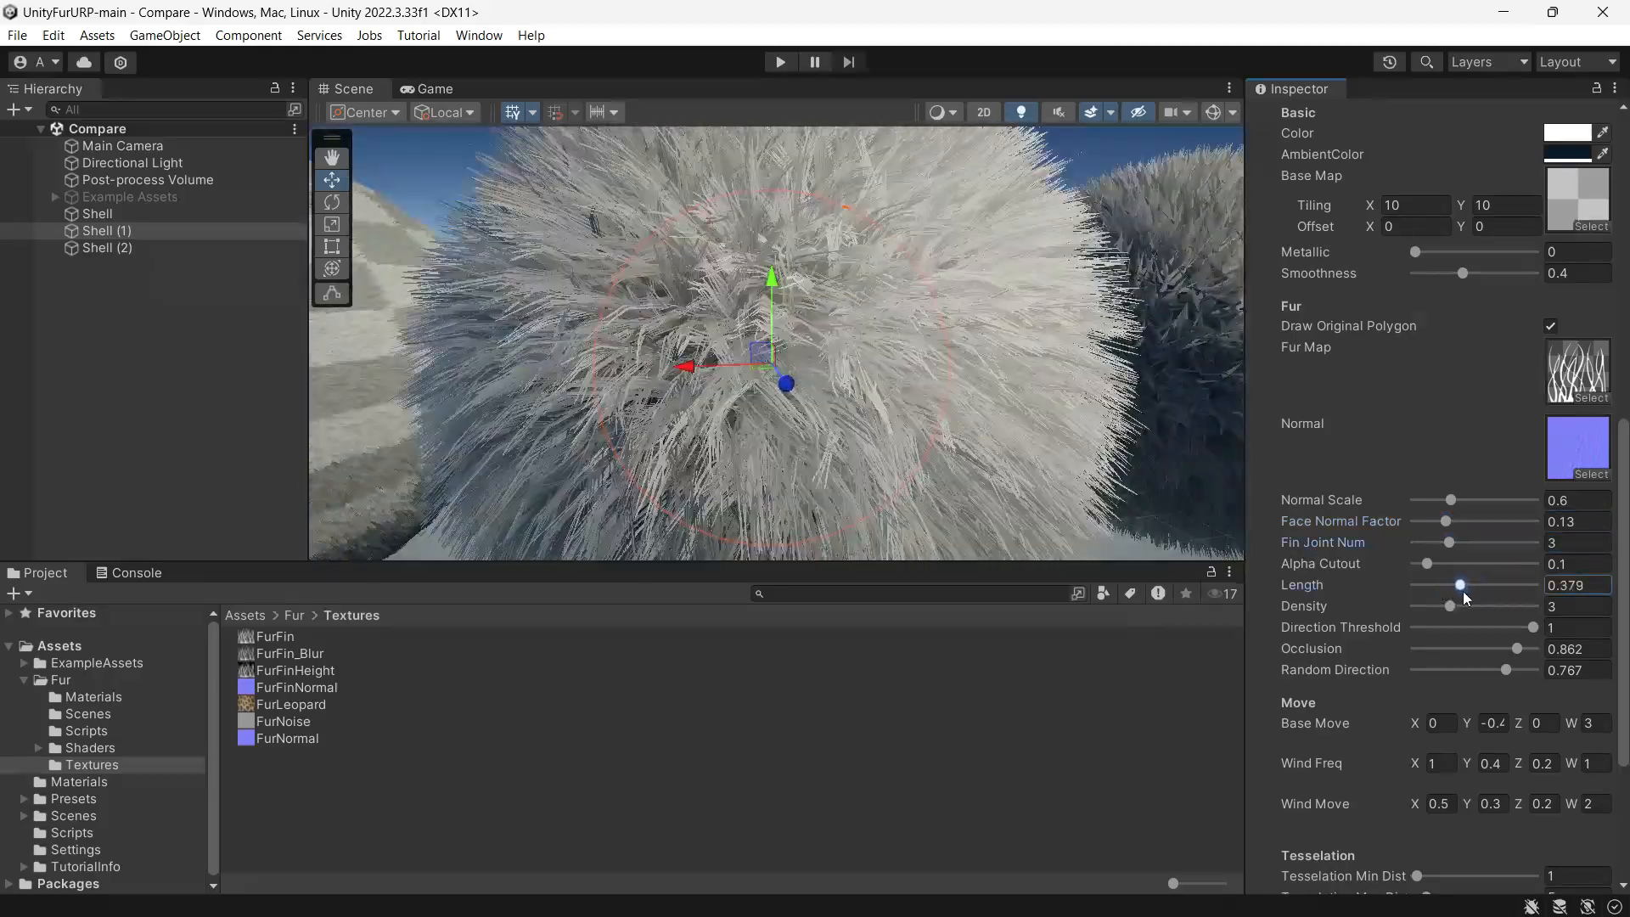
{"action": "key", "text": "ctrl+z"}
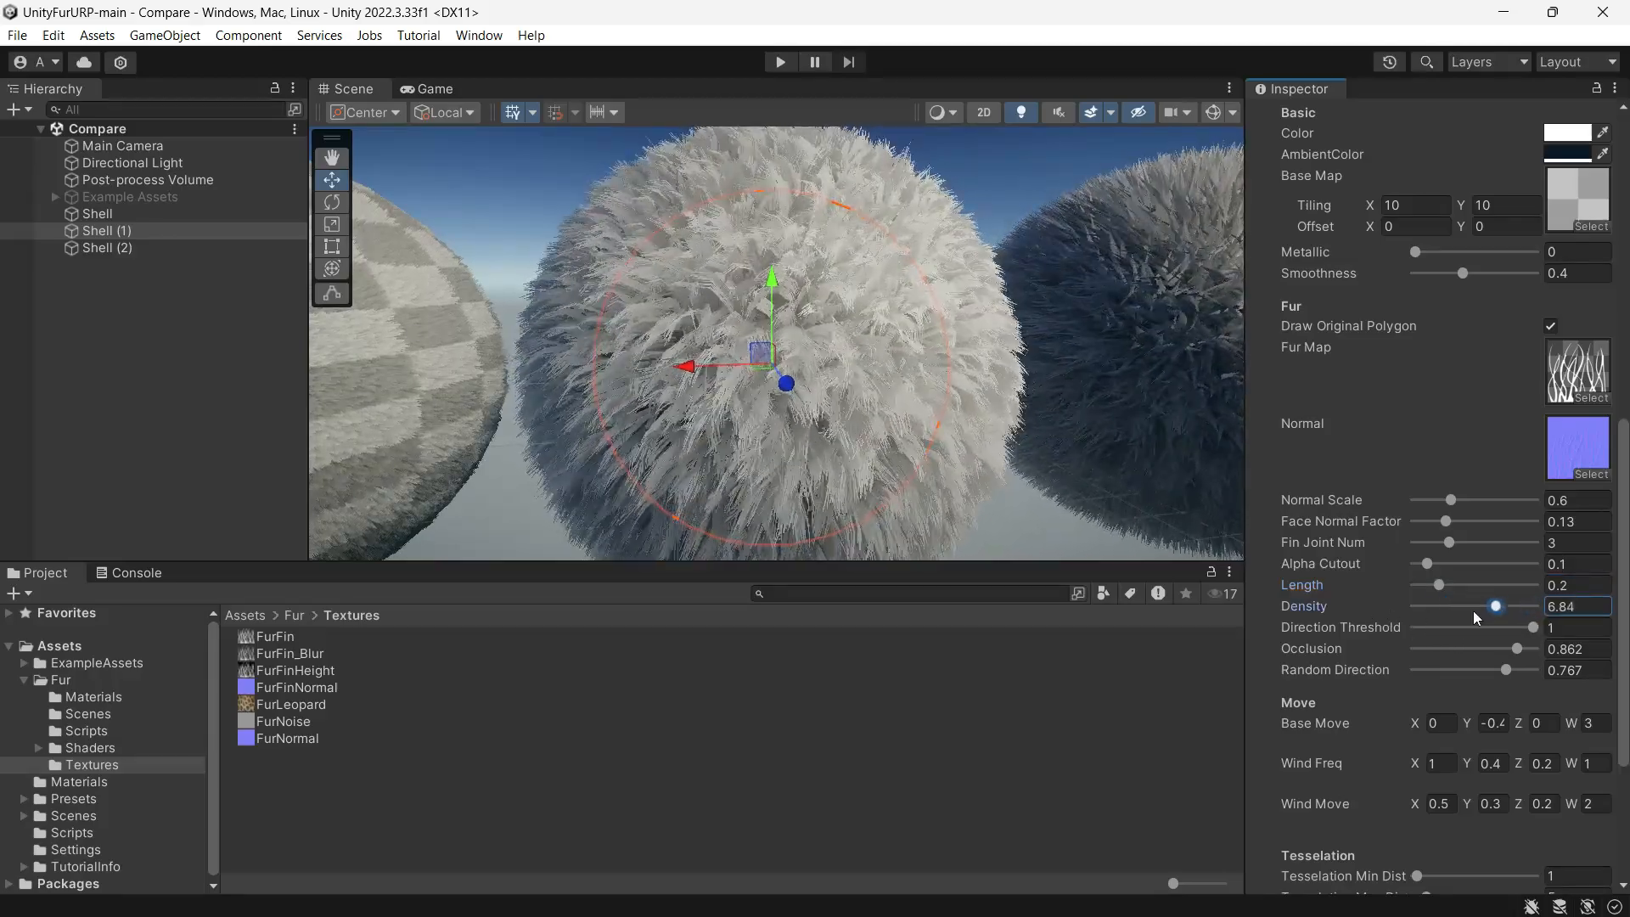
Lower Random Direction to 0.409 and set tessellation min distance 0.1, factor 2.61
{"action": "left_click_drag", "start_coordinate": [1513, 627], "coordinate": [1468, 627]}
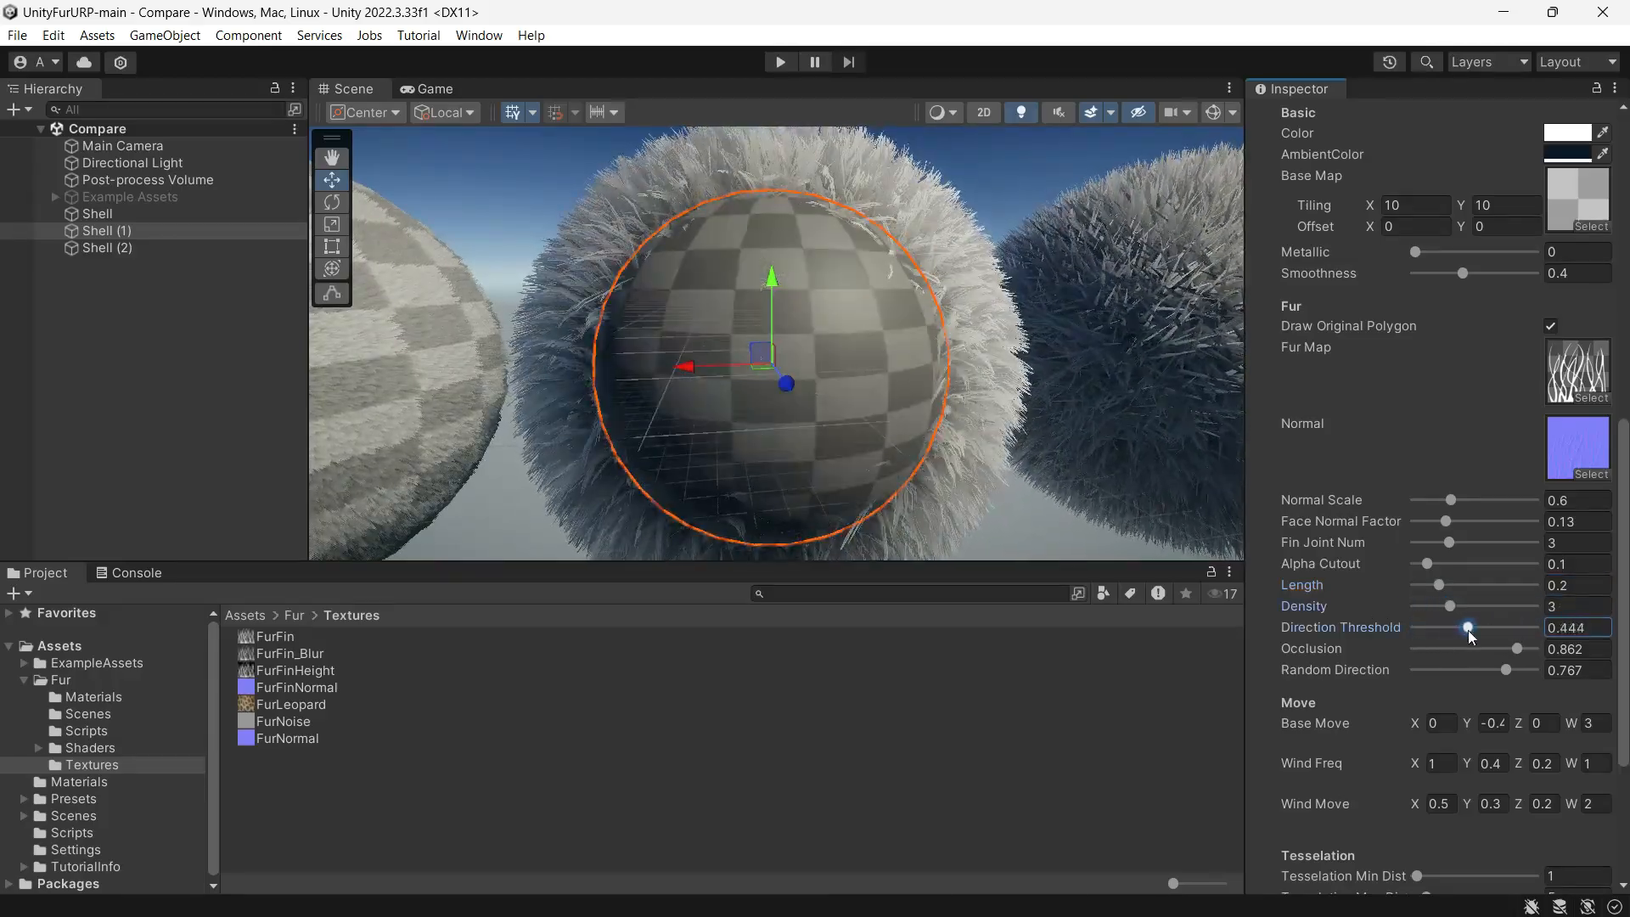
{"action": "right_click_drag", "start_coordinate": [713, 383], "coordinate": [510, 395]}
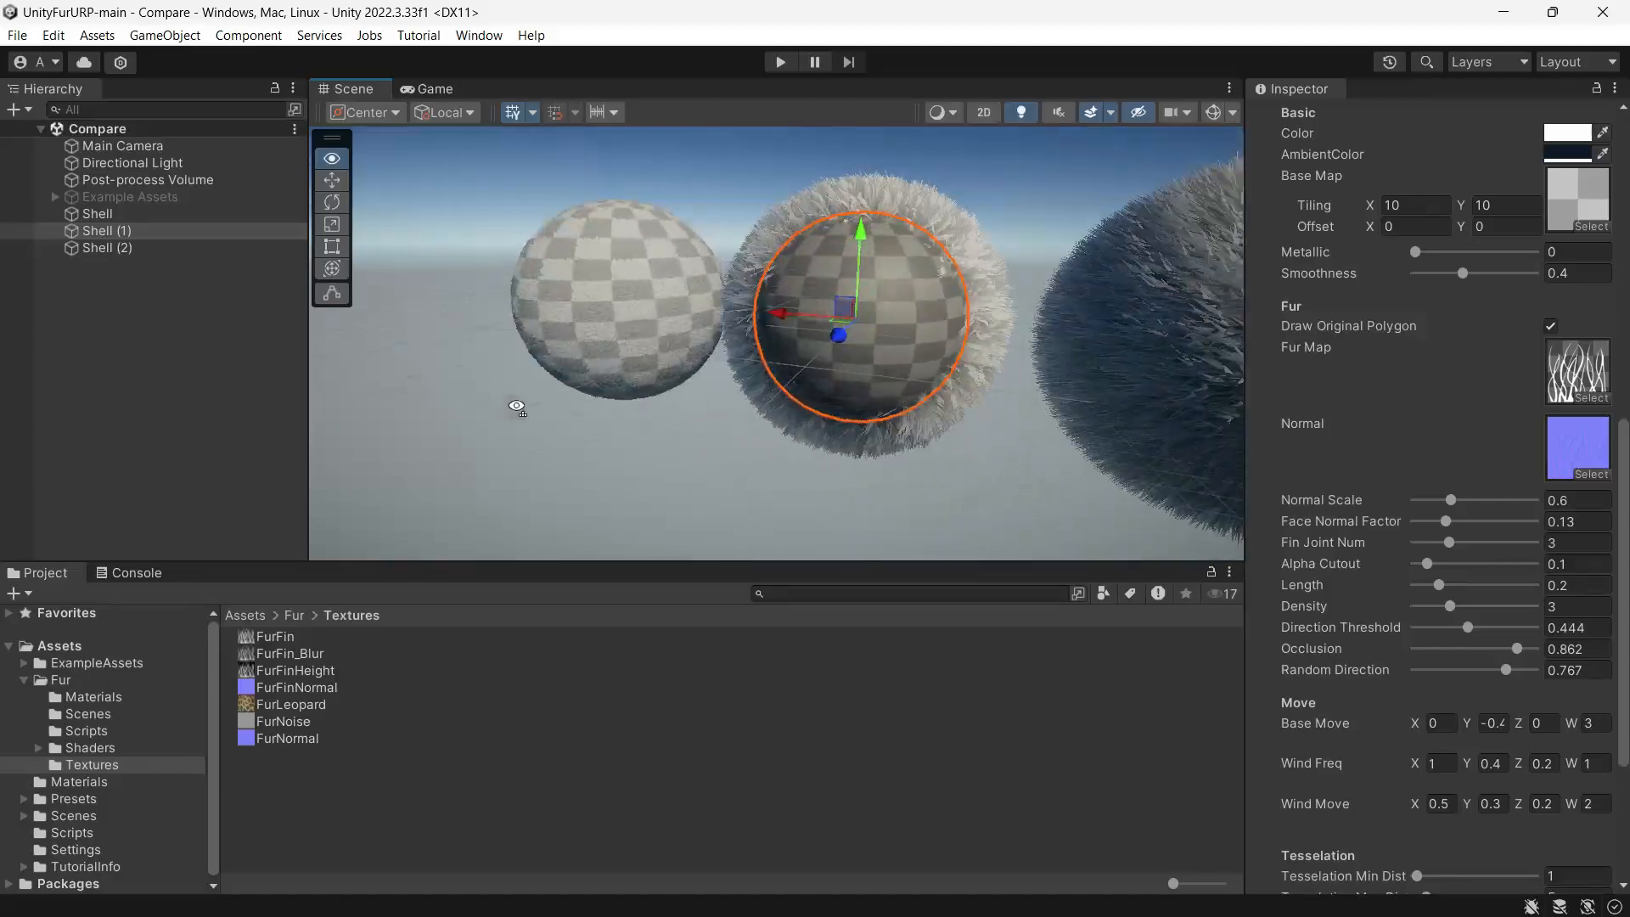
{"action": "left_click_drag", "start_coordinate": [1467, 627], "coordinate": [1536, 627]}
{"action": "mouse_move", "coordinate": [1506, 670]}
{"action": "left_mouse_down"}
{"action": "mouse_move", "coordinate": [1492, 668]}
{"action": "mouse_move", "coordinate": [1541, 670]}
{"action": "left_mouse_up"}
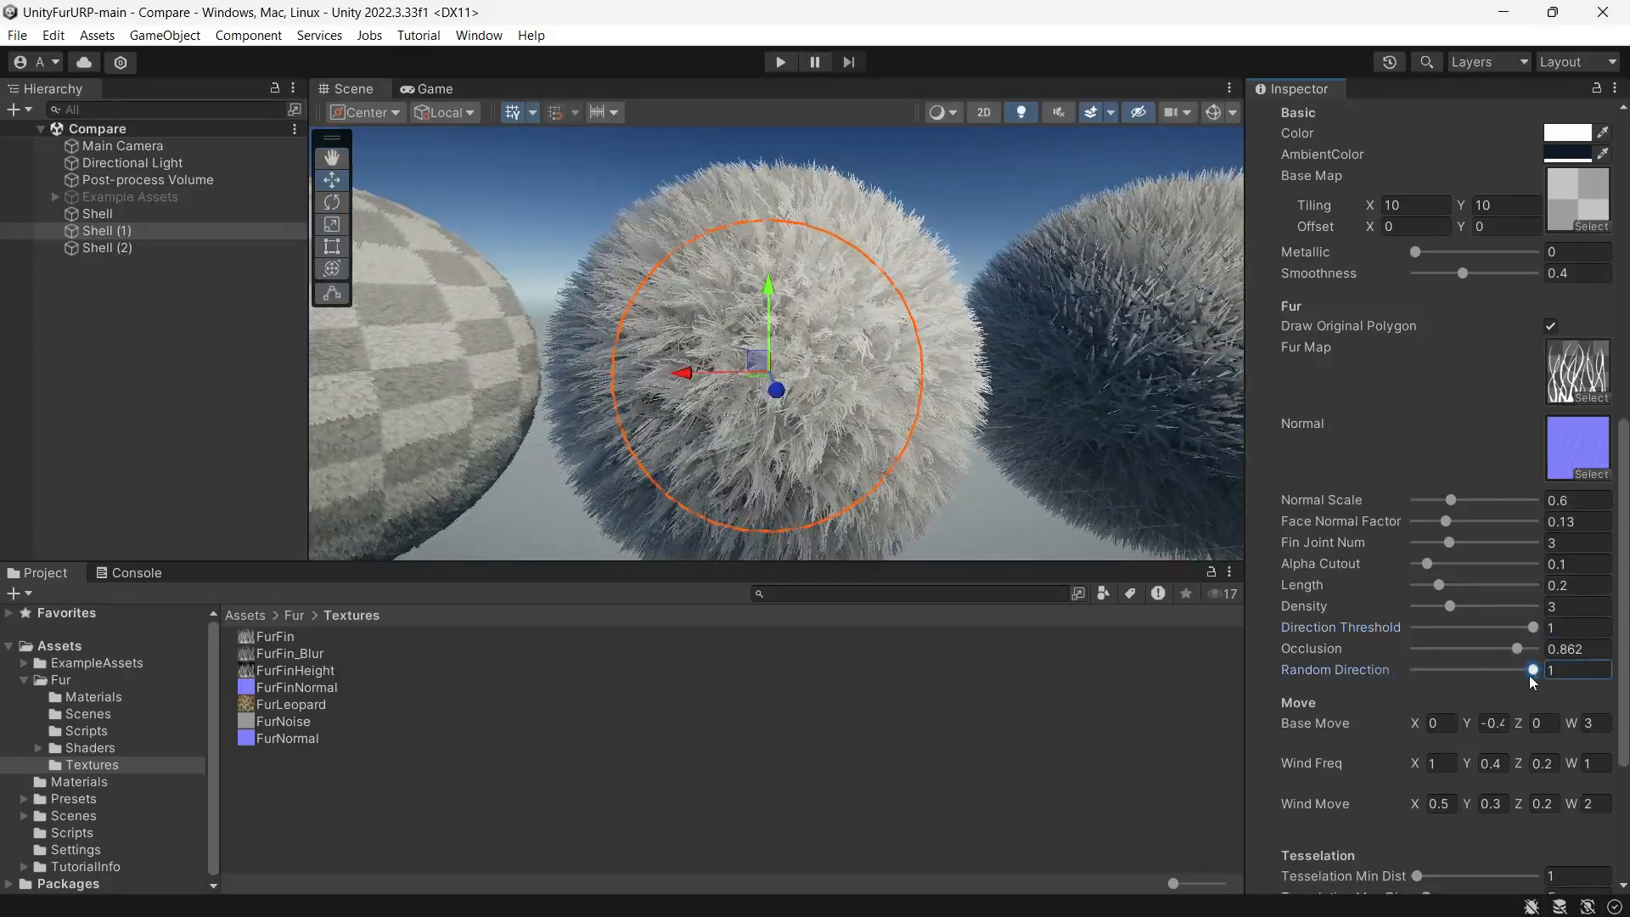
{"action": "left_click_drag", "start_coordinate": [1414, 670], "coordinate": [1467, 670]}
{"action": "scroll", "coordinate": [1454, 666], "scroll_direction": "down", "scroll_amount": 3}
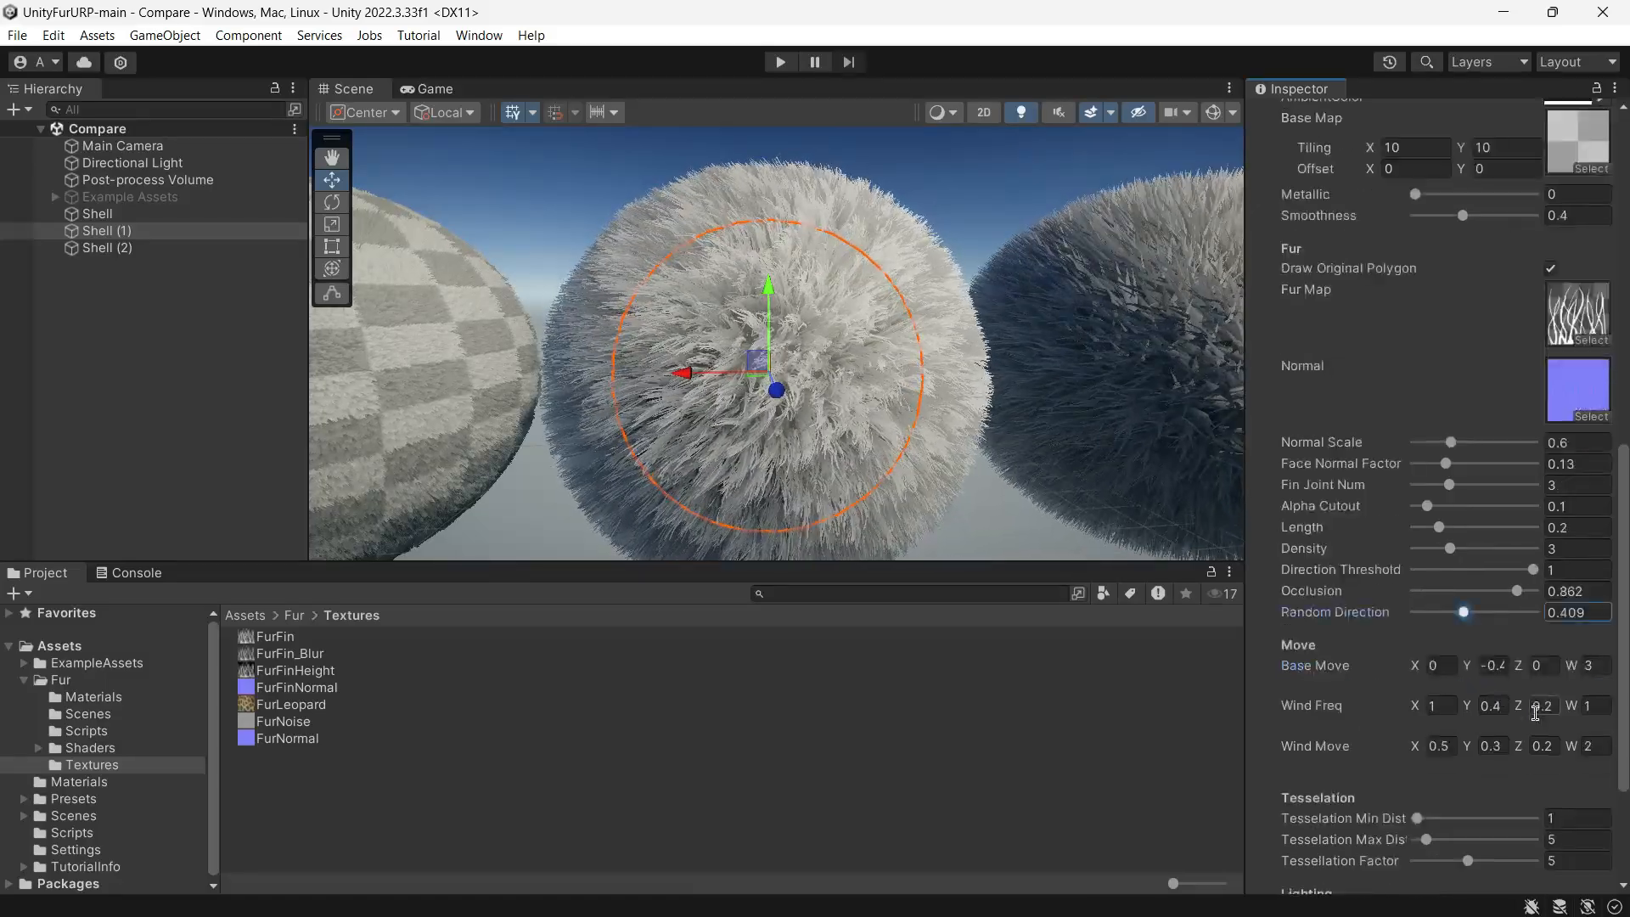
{"action": "scroll", "coordinate": [1454, 667], "scroll_direction": "down", "scroll_amount": 3}
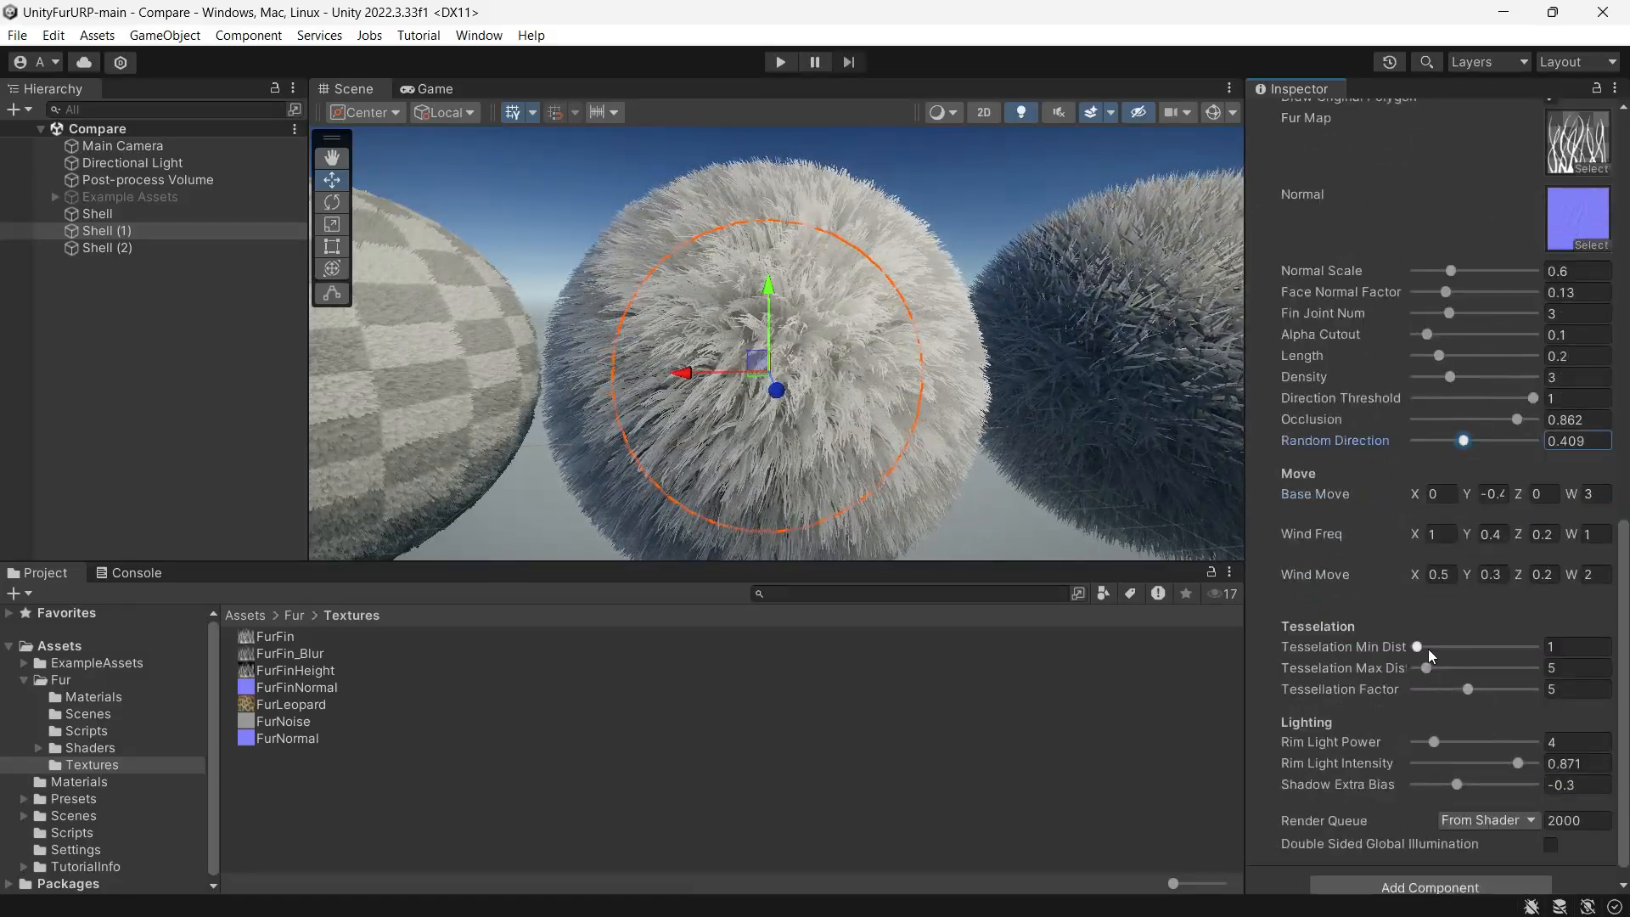
{"action": "left_click_drag", "start_coordinate": [1441, 646], "coordinate": [1418, 645]}
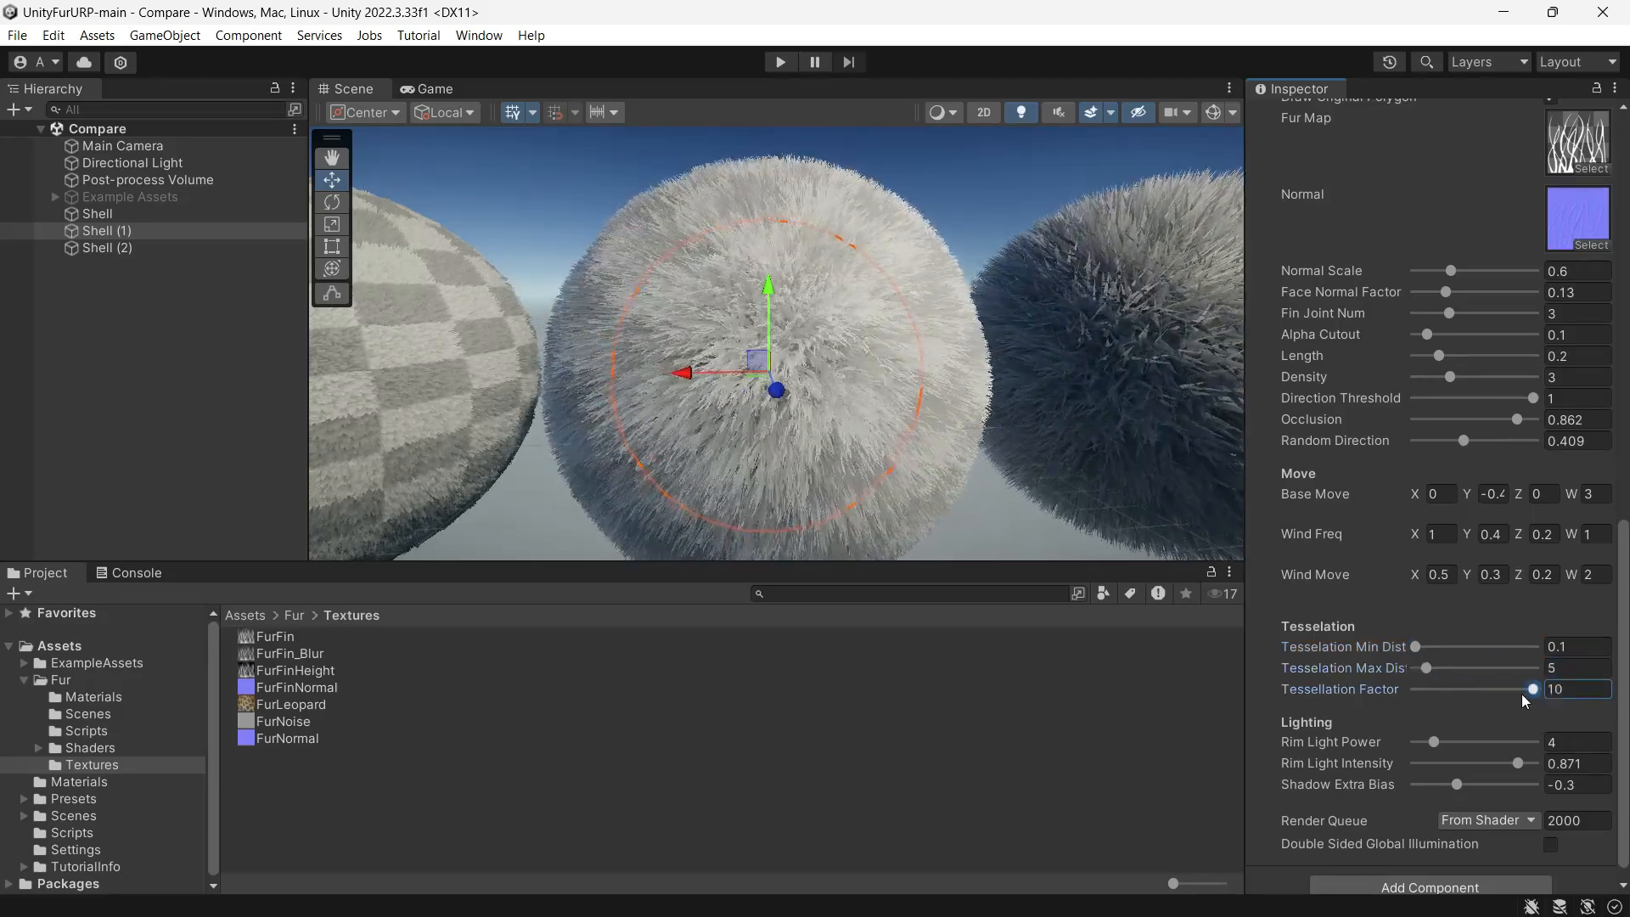
{"action": "left_click_drag", "start_coordinate": [1533, 689], "coordinate": [1414, 689]}
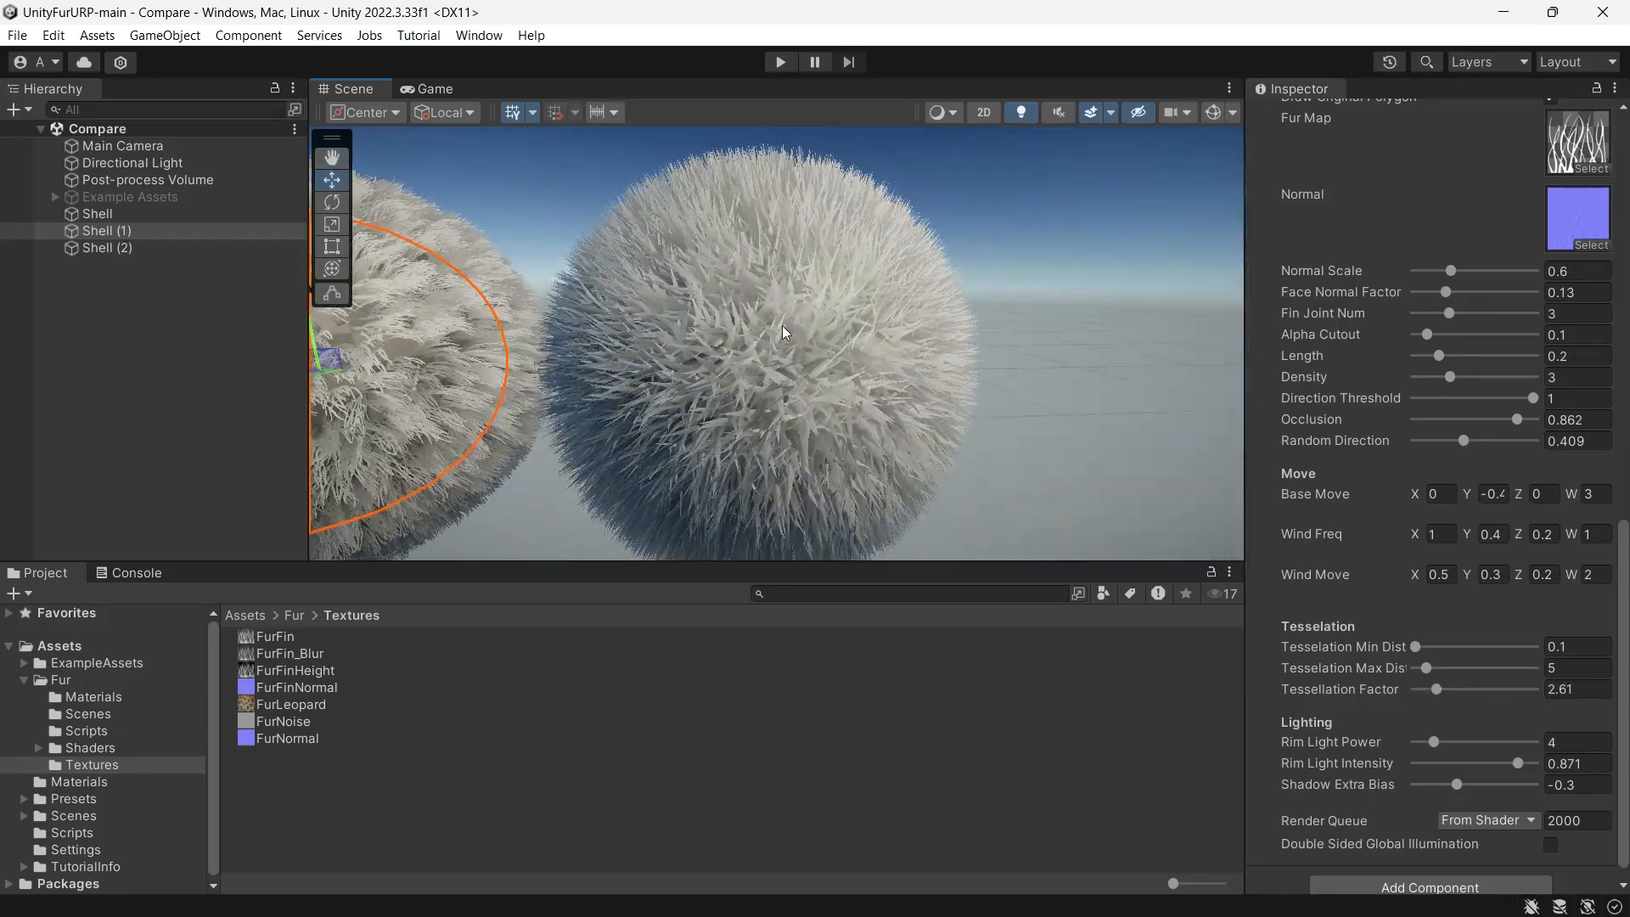
On Shell (2)'s Fur Geometry Lit material set fur length 0.13, MoveScale 1 and Damper 4.09
{"action": "left_click", "coordinate": [784, 333]}
{"action": "scroll", "coordinate": [1460, 614], "scroll_direction": "down", "scroll_amount": 5}
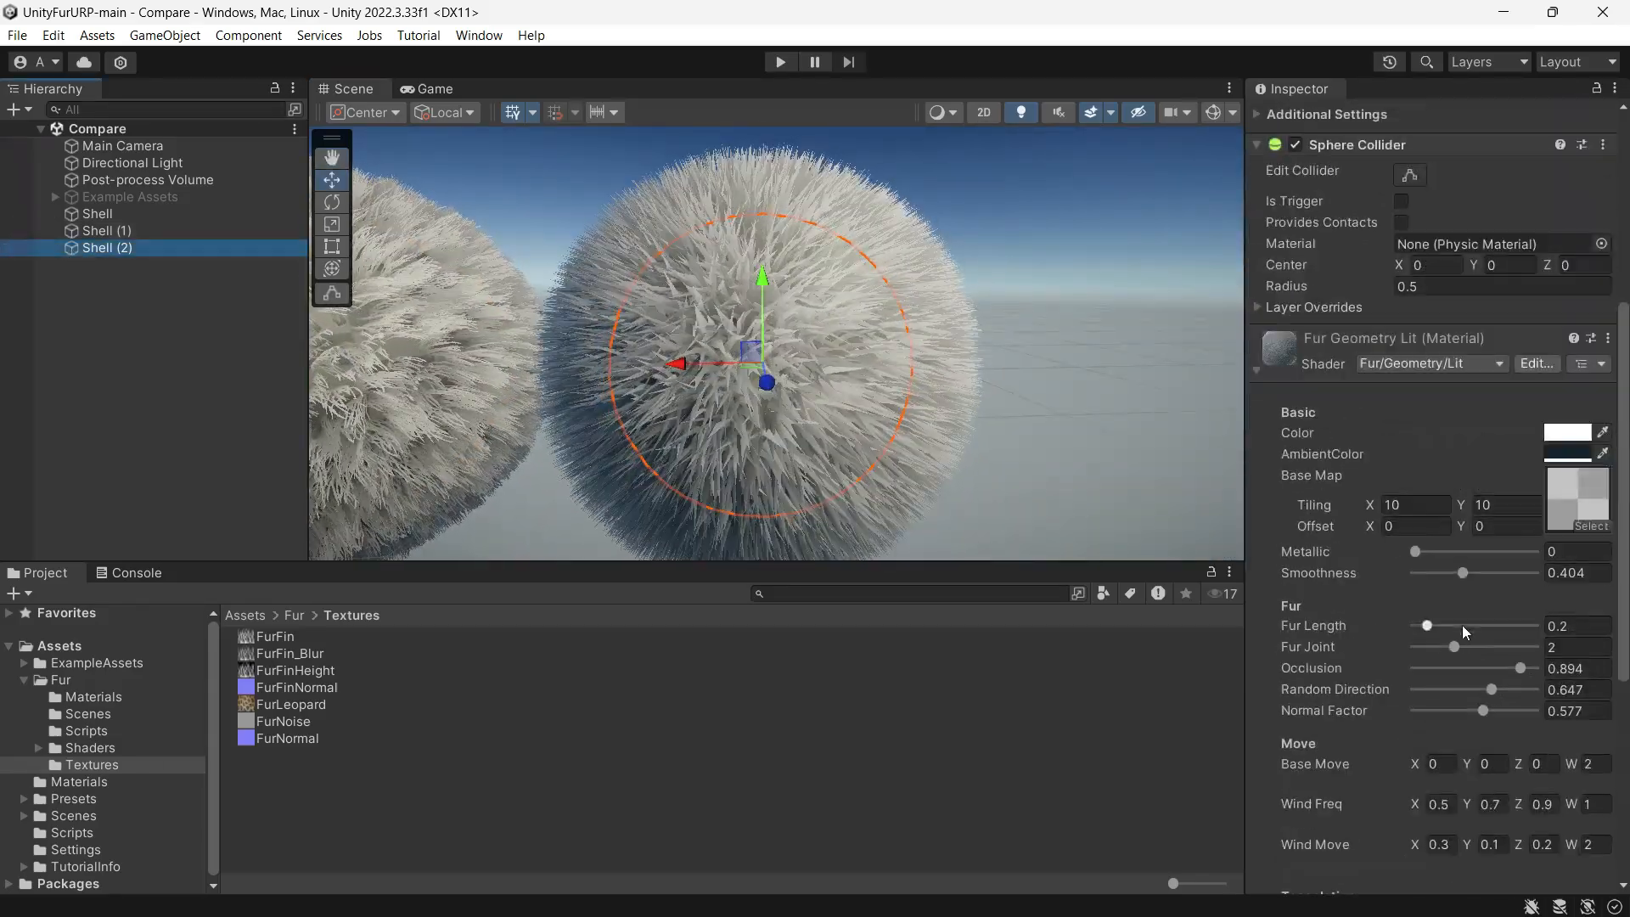
{"action": "scroll", "coordinate": [1463, 625], "scroll_direction": "up", "scroll_amount": 1}
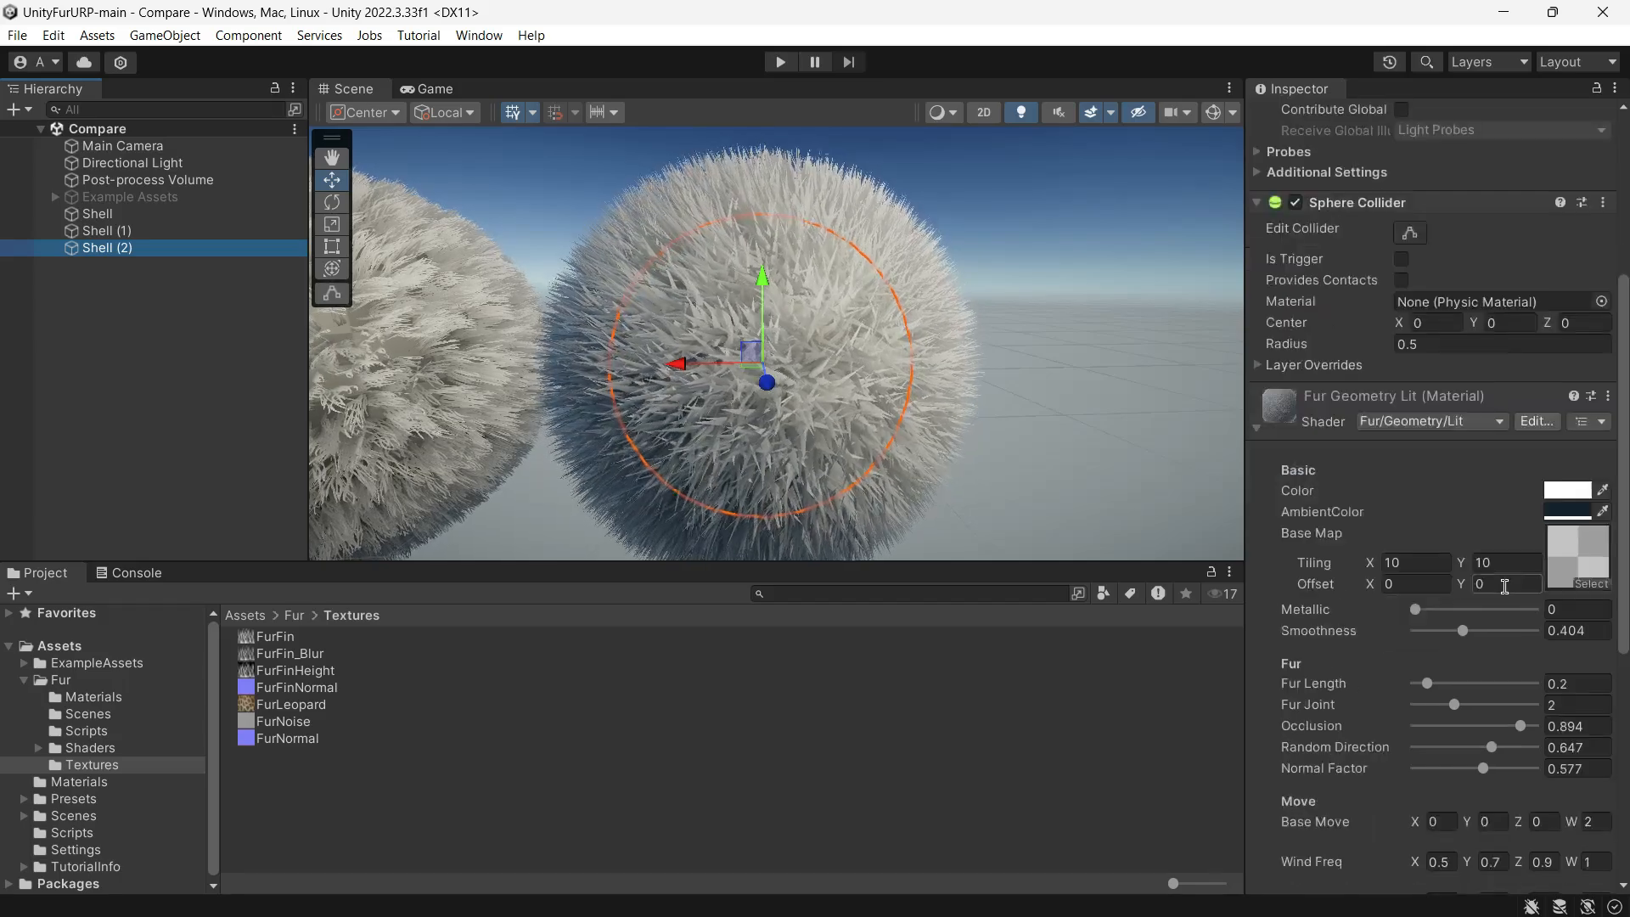
{"action": "scroll", "coordinate": [1505, 588], "scroll_direction": "down", "scroll_amount": 5}
{"action": "scroll", "coordinate": [1581, 690], "scroll_direction": "down", "scroll_amount": 3}
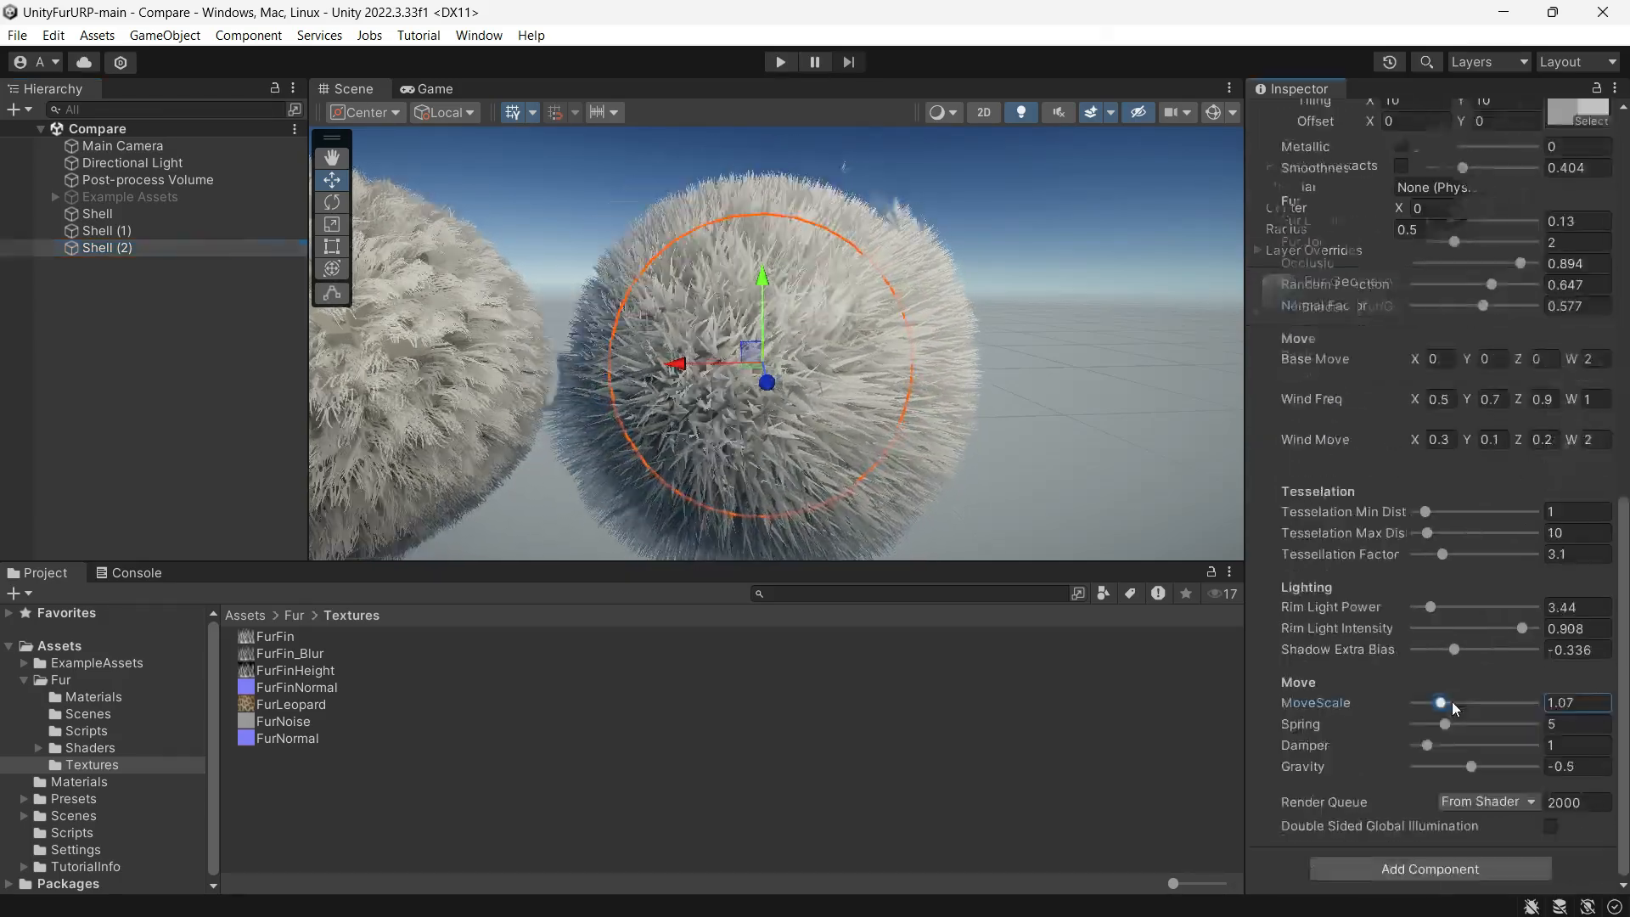
{"action": "left_click_drag", "start_coordinate": [1453, 709], "coordinate": [1441, 704]}
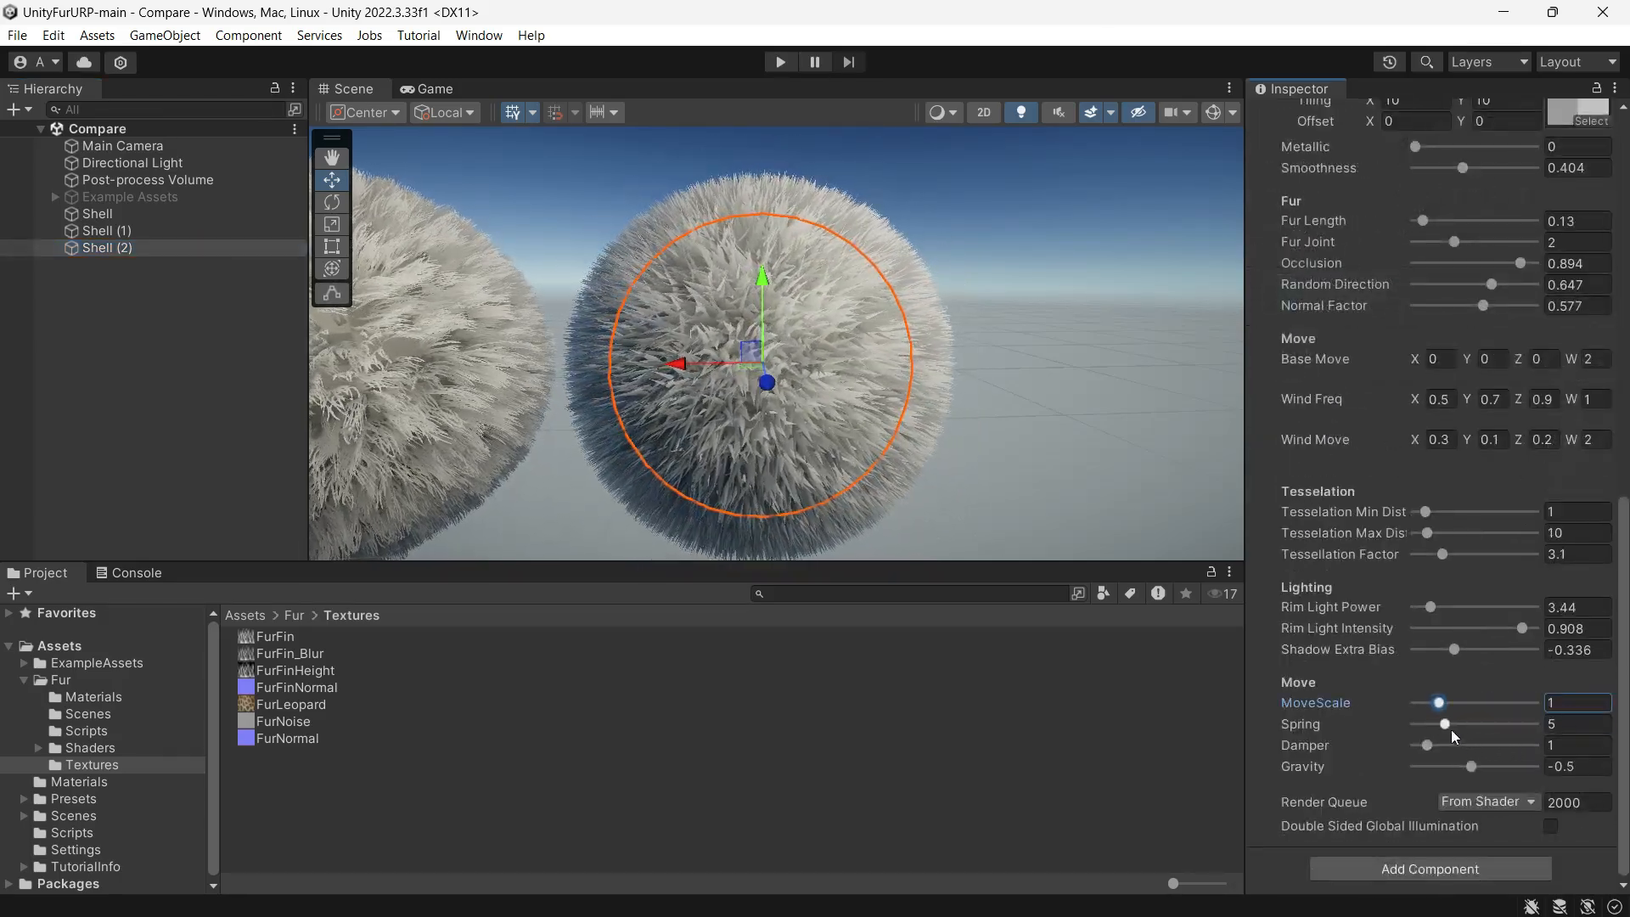
{"action": "left_click_drag", "start_coordinate": [1429, 745], "coordinate": [1463, 747]}
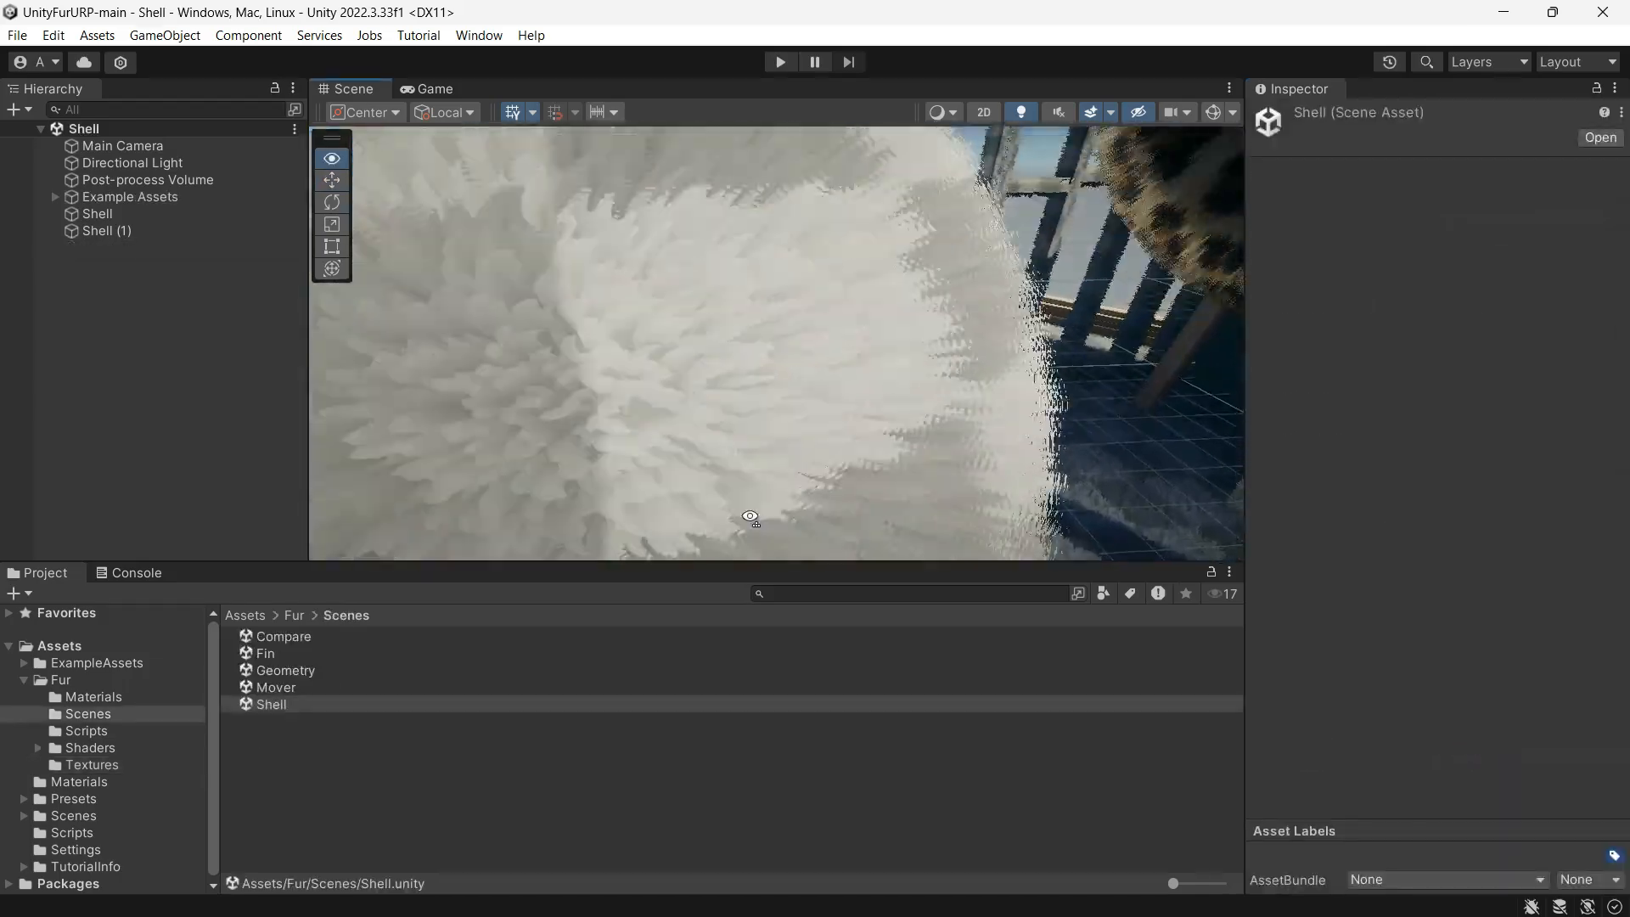
Fly through Shell, push the sphere in Mover's Play mode, and cover the Fin floor with Fur Fin Lit Grass
{"action": "right_click_drag", "start_coordinate": [751, 514], "coordinate": [914, 286]}
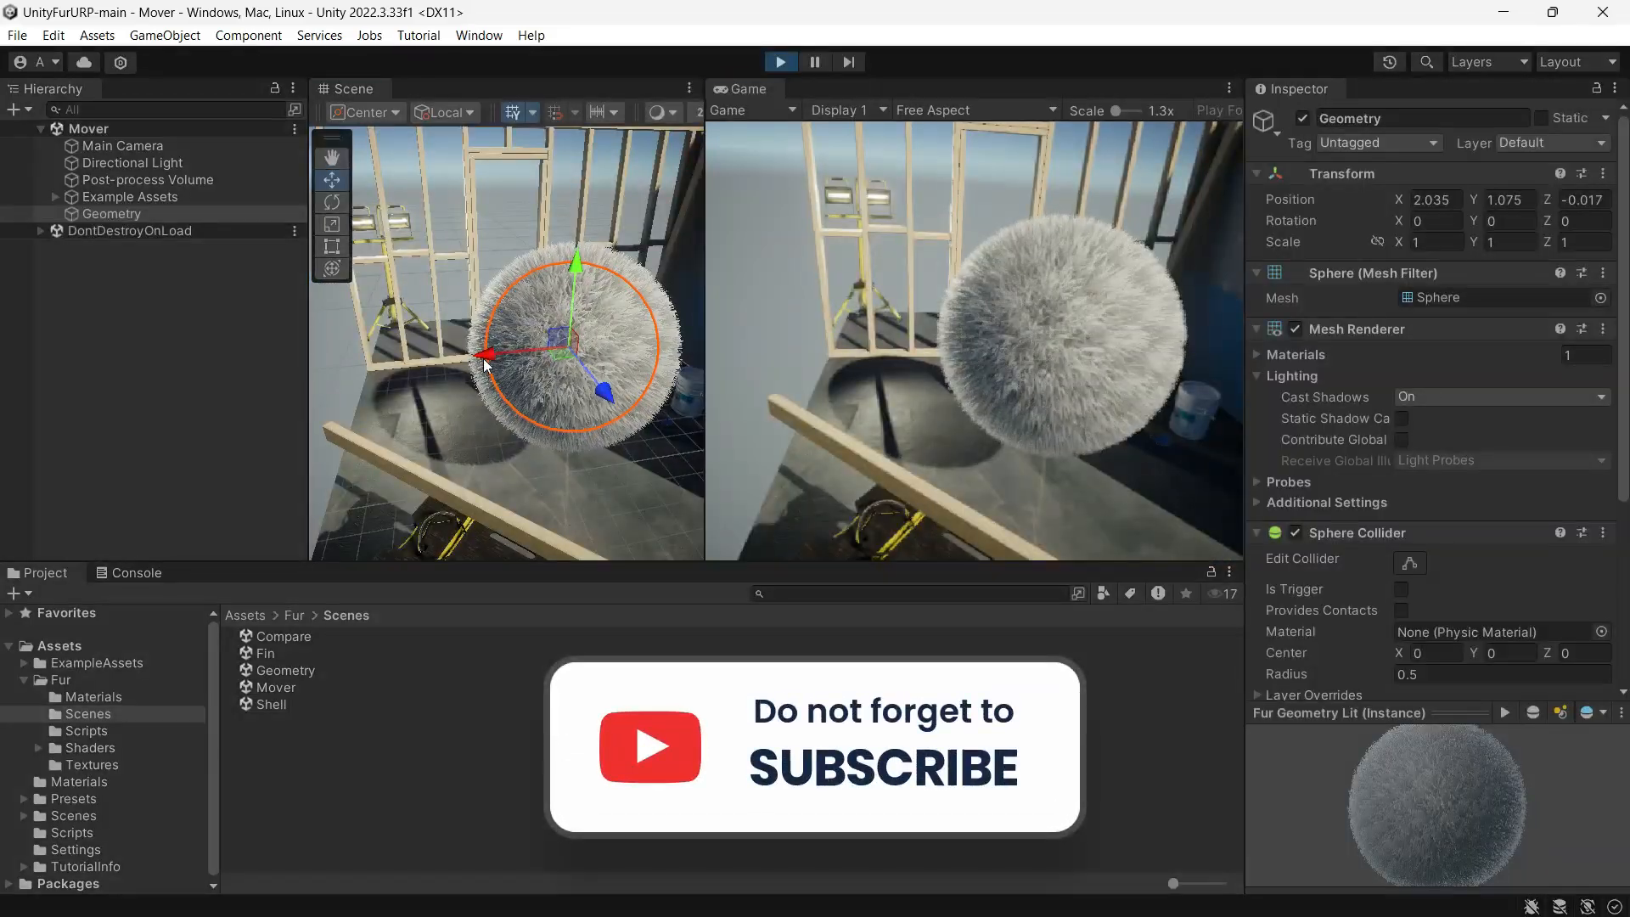
{"action": "left_click_drag", "start_coordinate": [483, 357], "coordinate": [450, 373]}
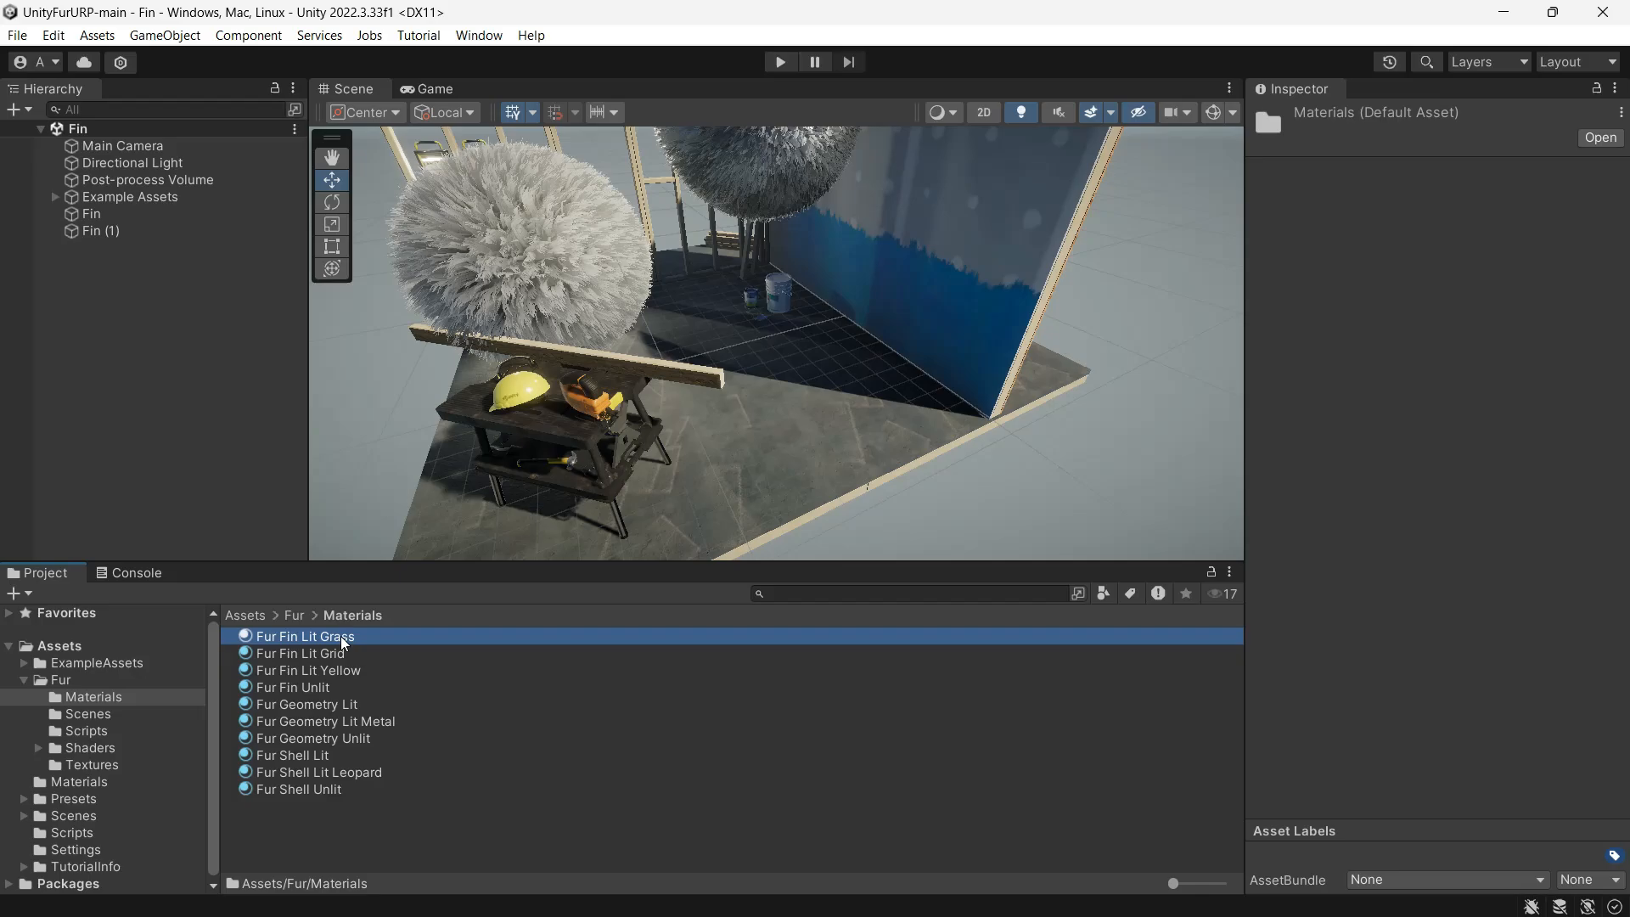
{"action": "left_click_drag", "start_coordinate": [305, 636], "coordinate": [781, 460]}
{"action": "mouse_move", "coordinate": [817, 463]}
{"action": "right_mouse_down"}
{"action": "mouse_move", "coordinate": [698, 515]}
{"action": "mouse_move", "coordinate": [839, 486]}
{"action": "right_mouse_up"}
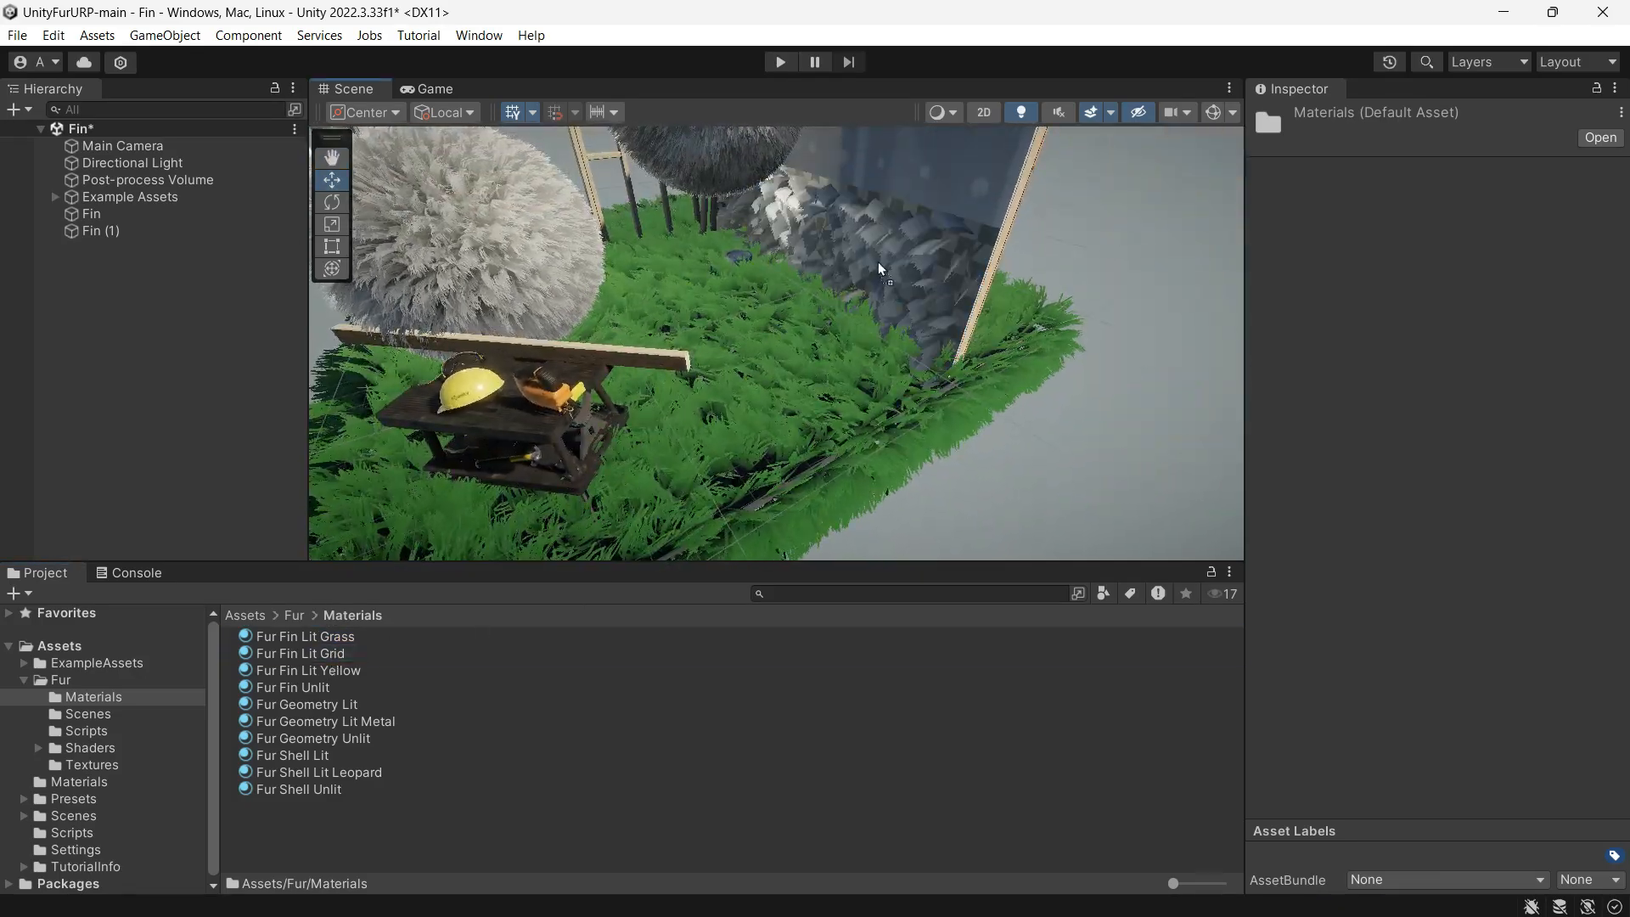